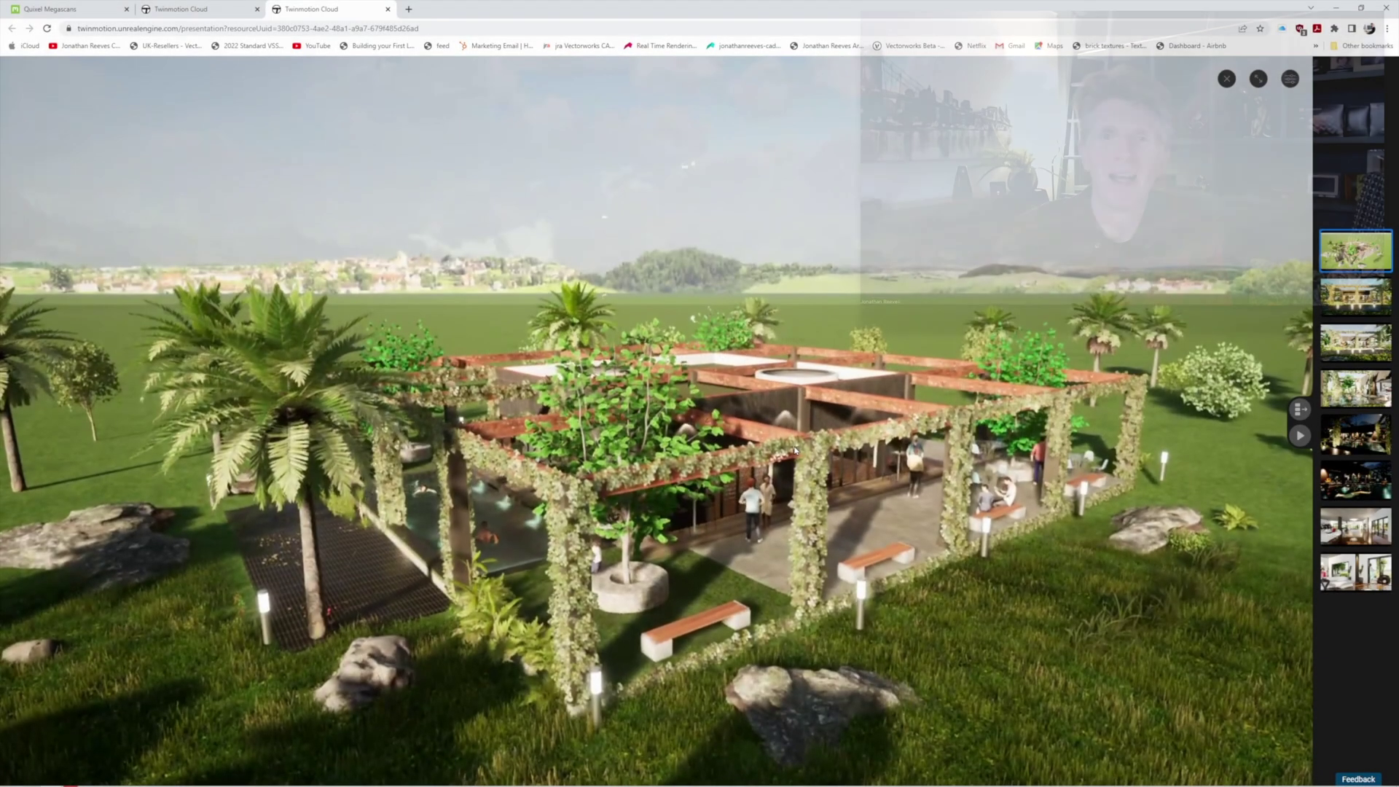
Play the house presentation full screen to examine its exterior, pool and interior views.
key(F11)
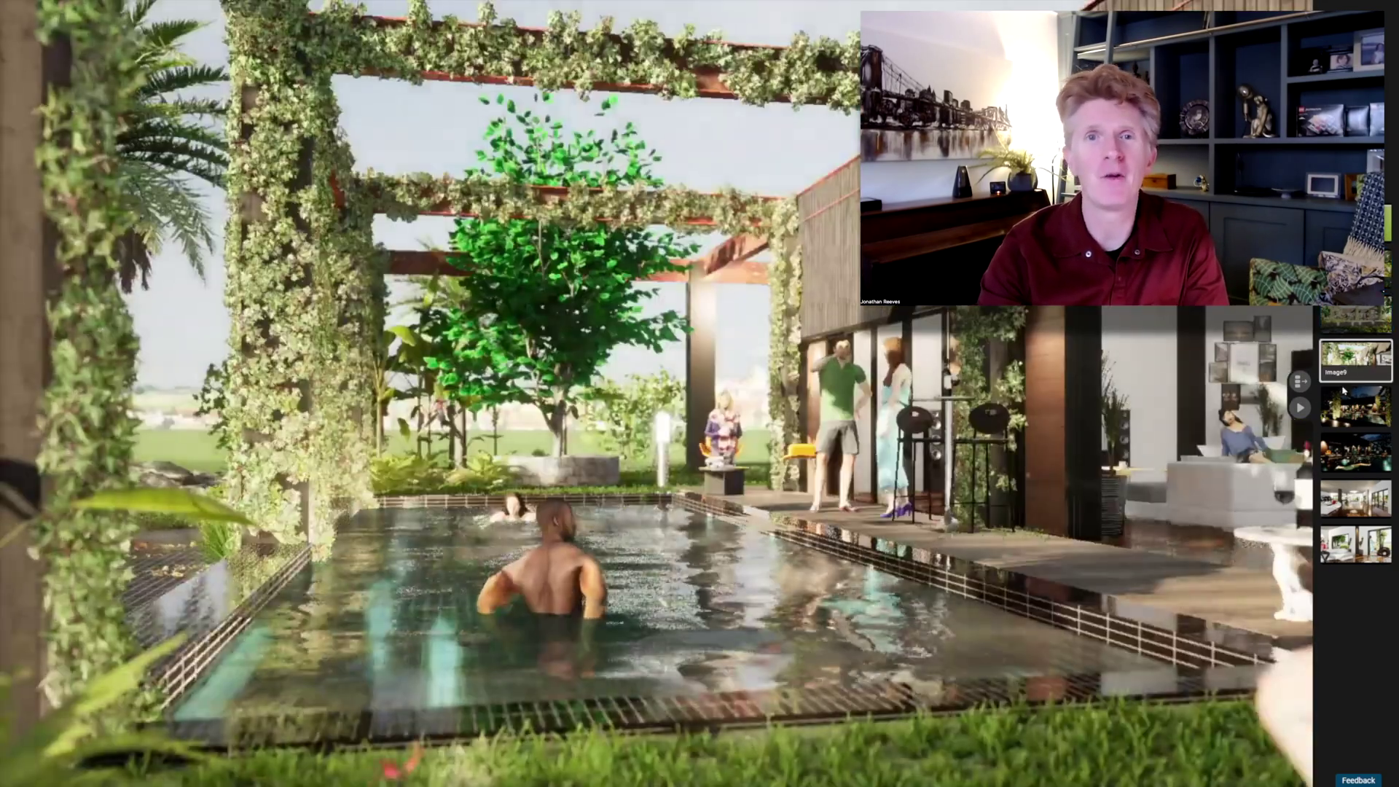
click(1300, 407)
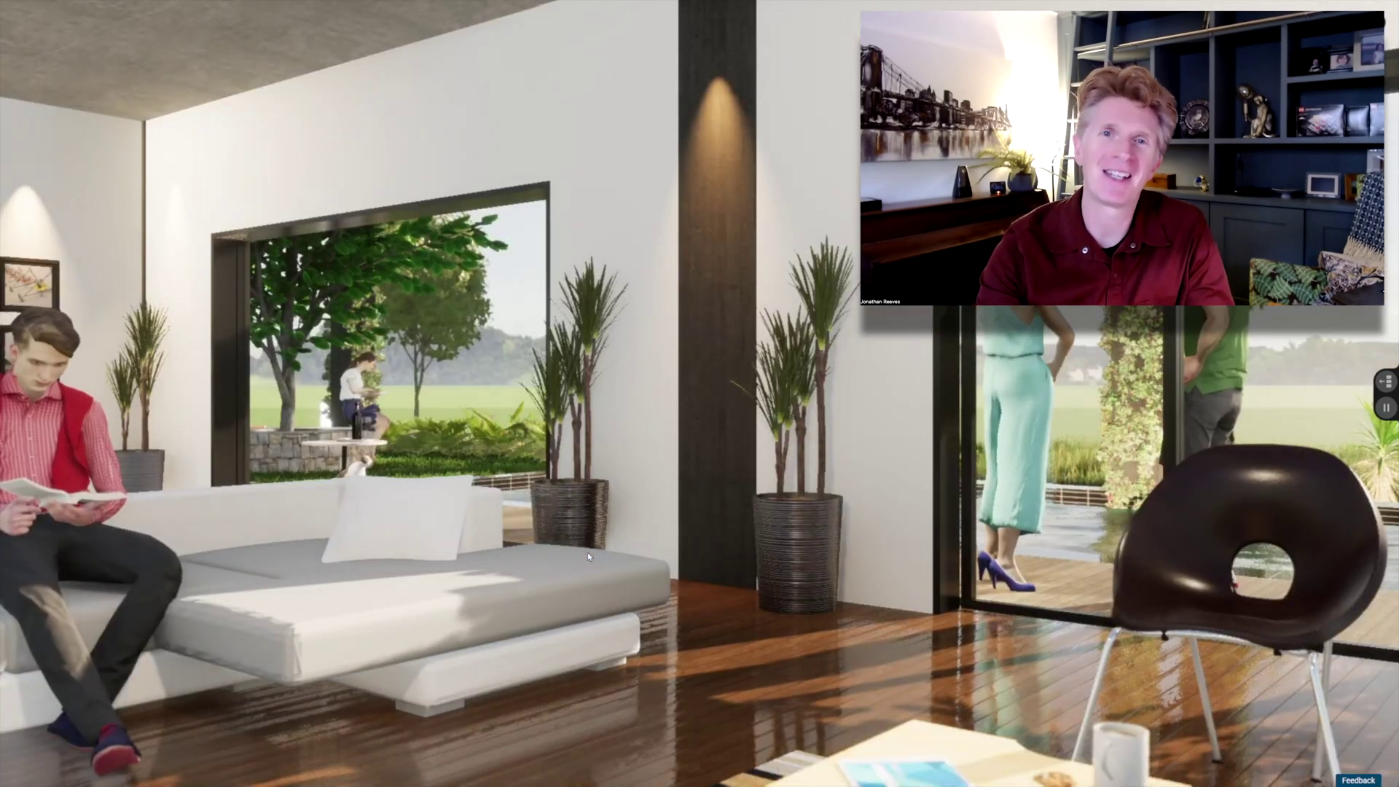
key(space)
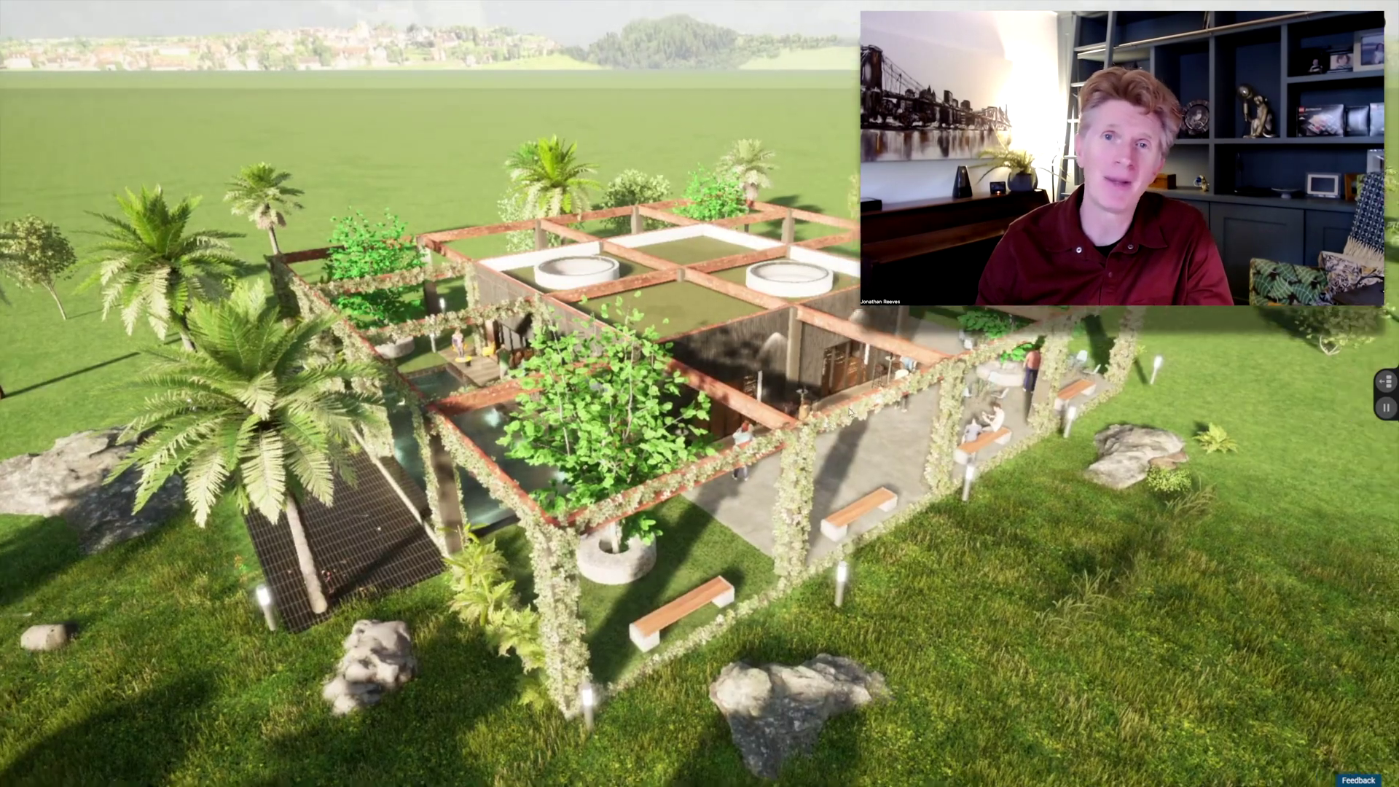
key(space)
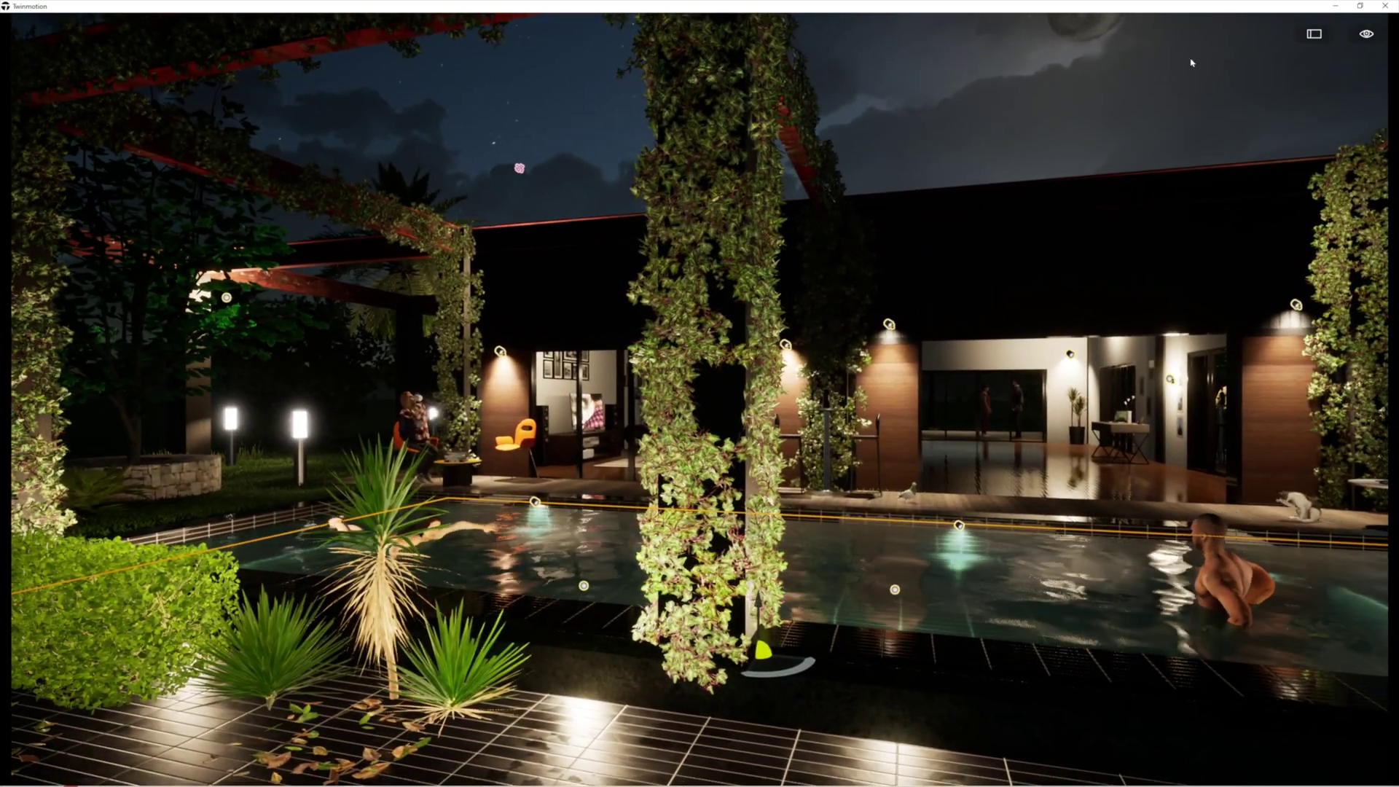
Exit full screen in Twinmotion, create a new presentation and open its image selection.
key(F11)
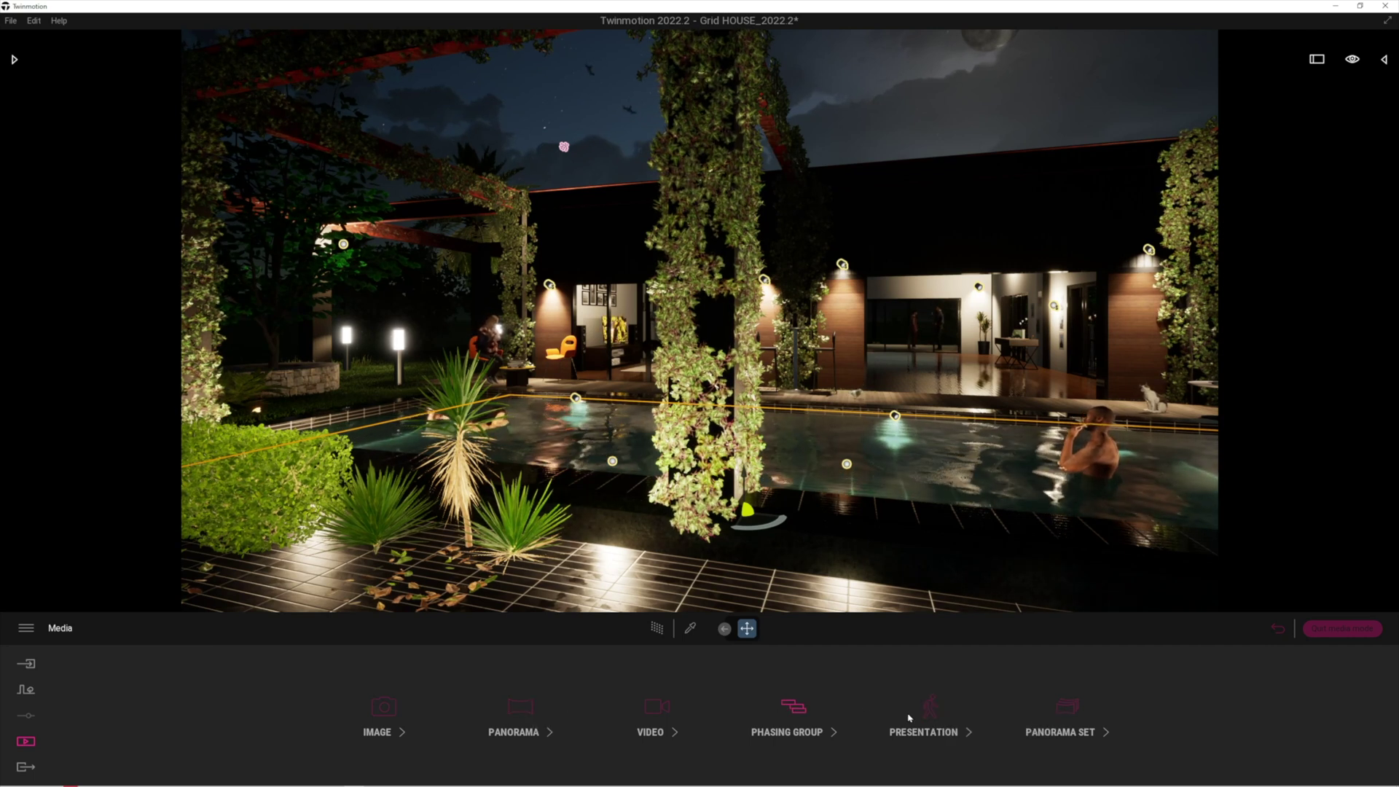
click(931, 712)
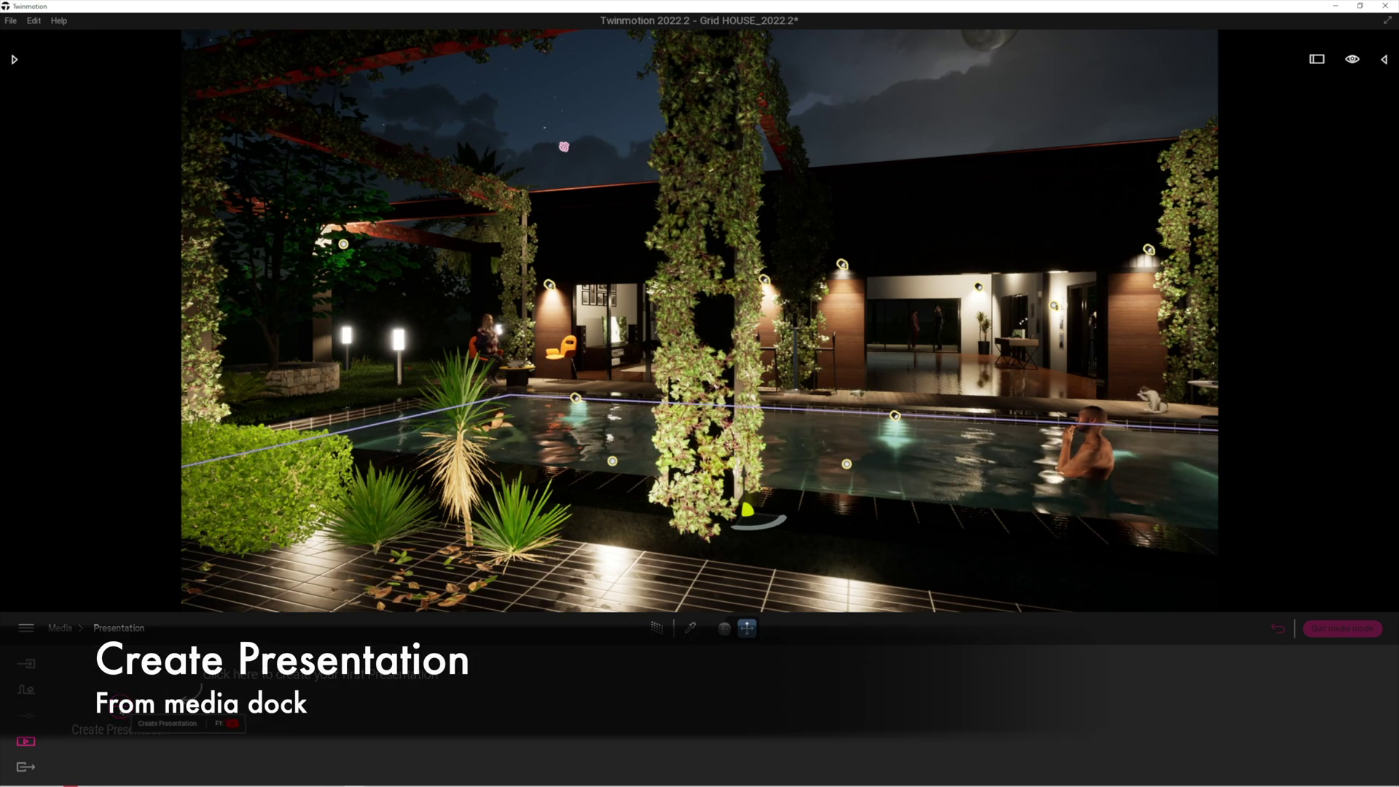
click(120, 705)
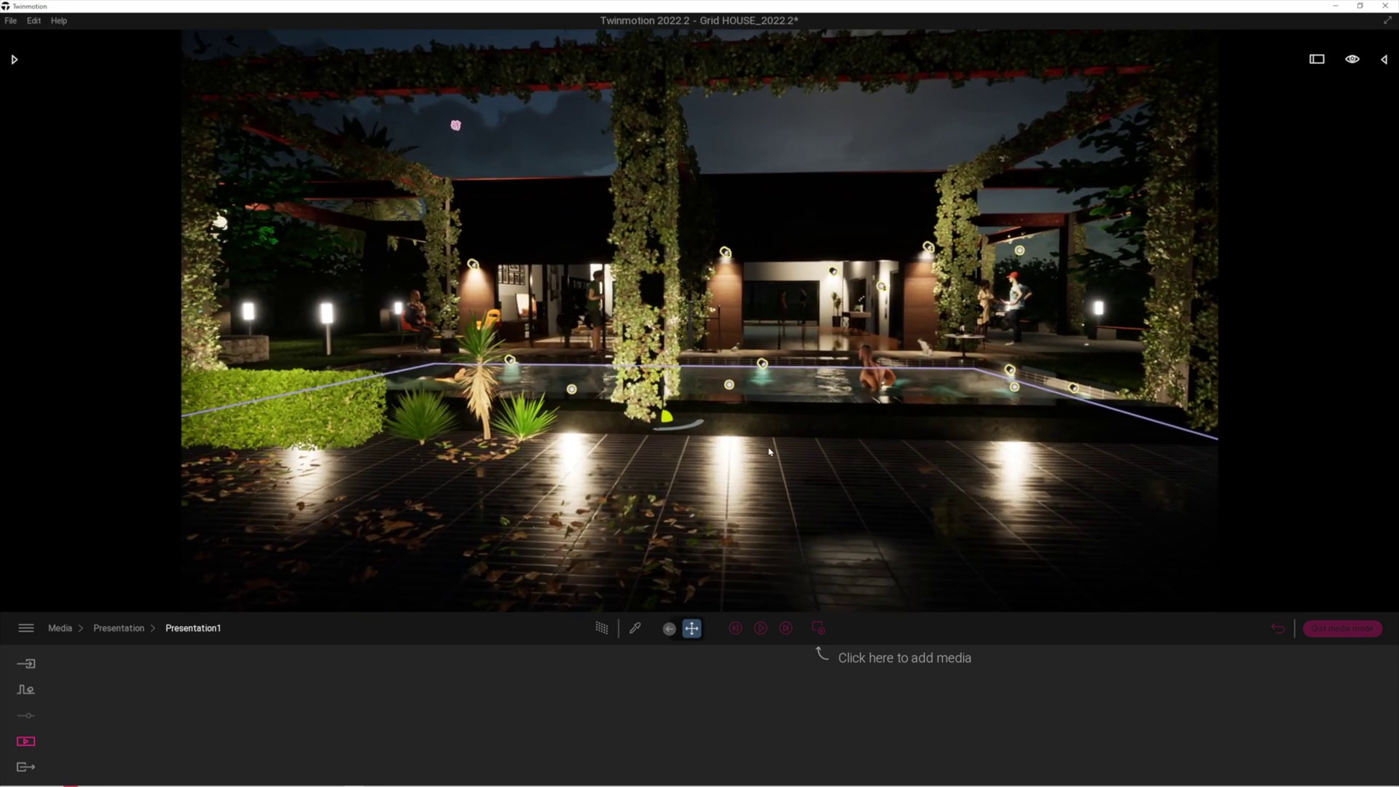
click(818, 628)
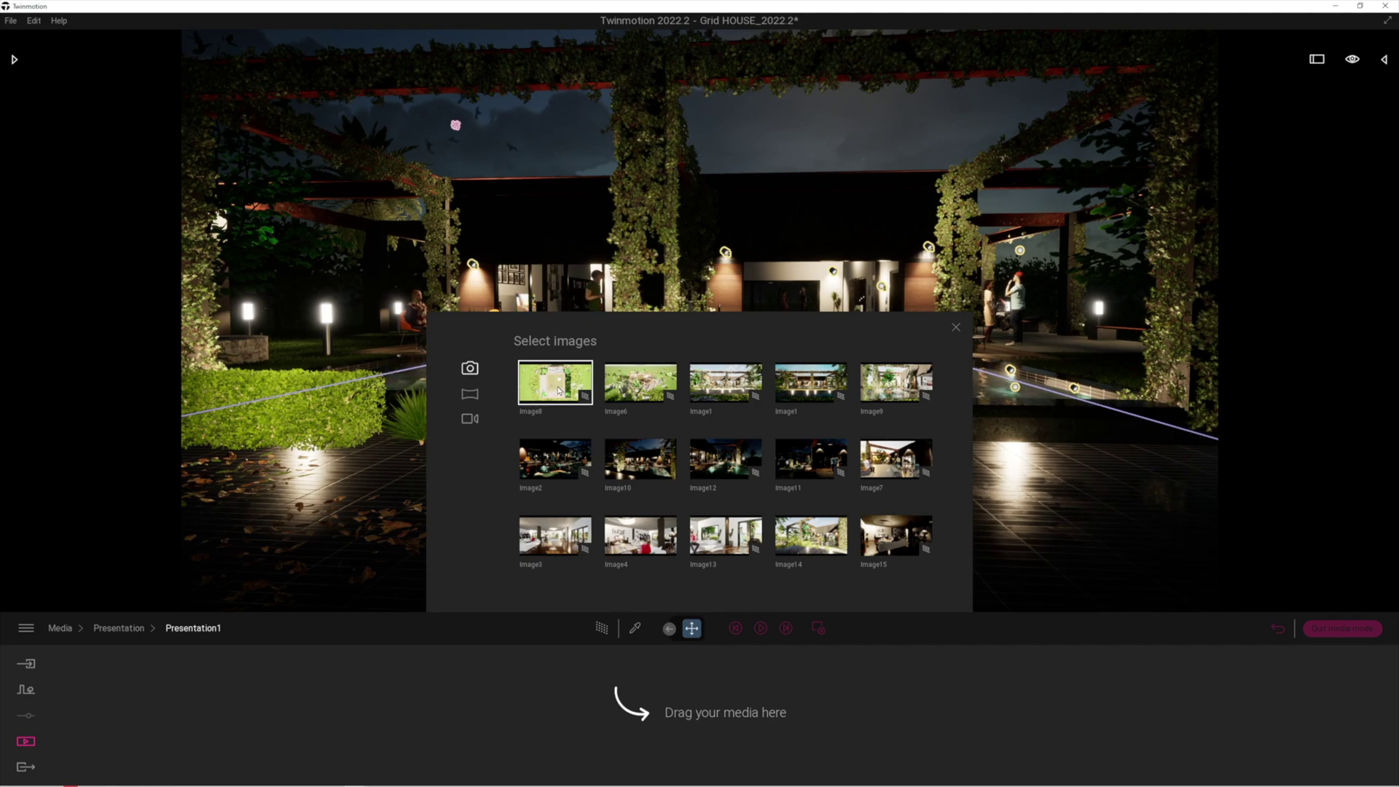
Add Image8, Image6, both Image1 views and Image9 to the presentation, placing Image9 directly after Image6.
drag(558, 395, 519, 724)
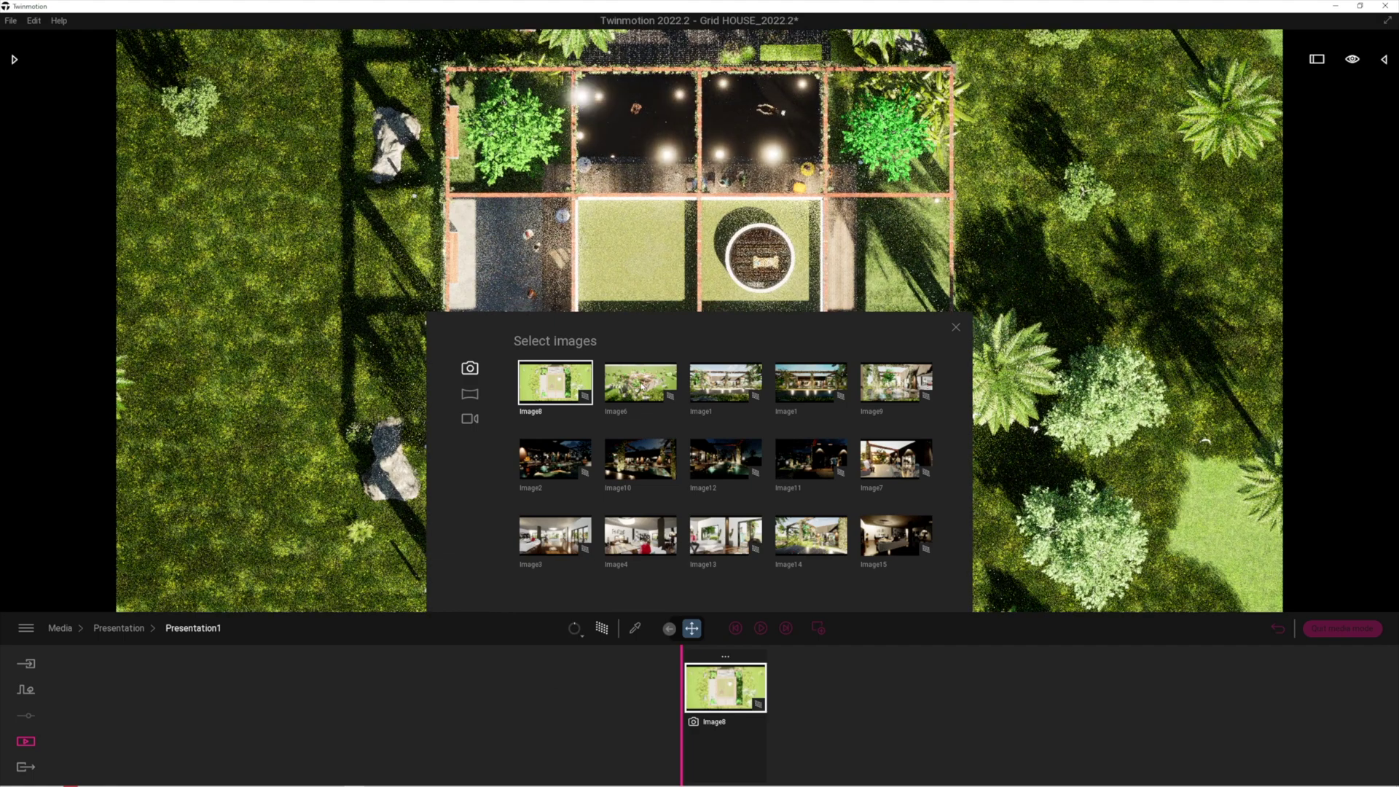
drag(640, 382, 772, 688)
drag(726, 382, 841, 685)
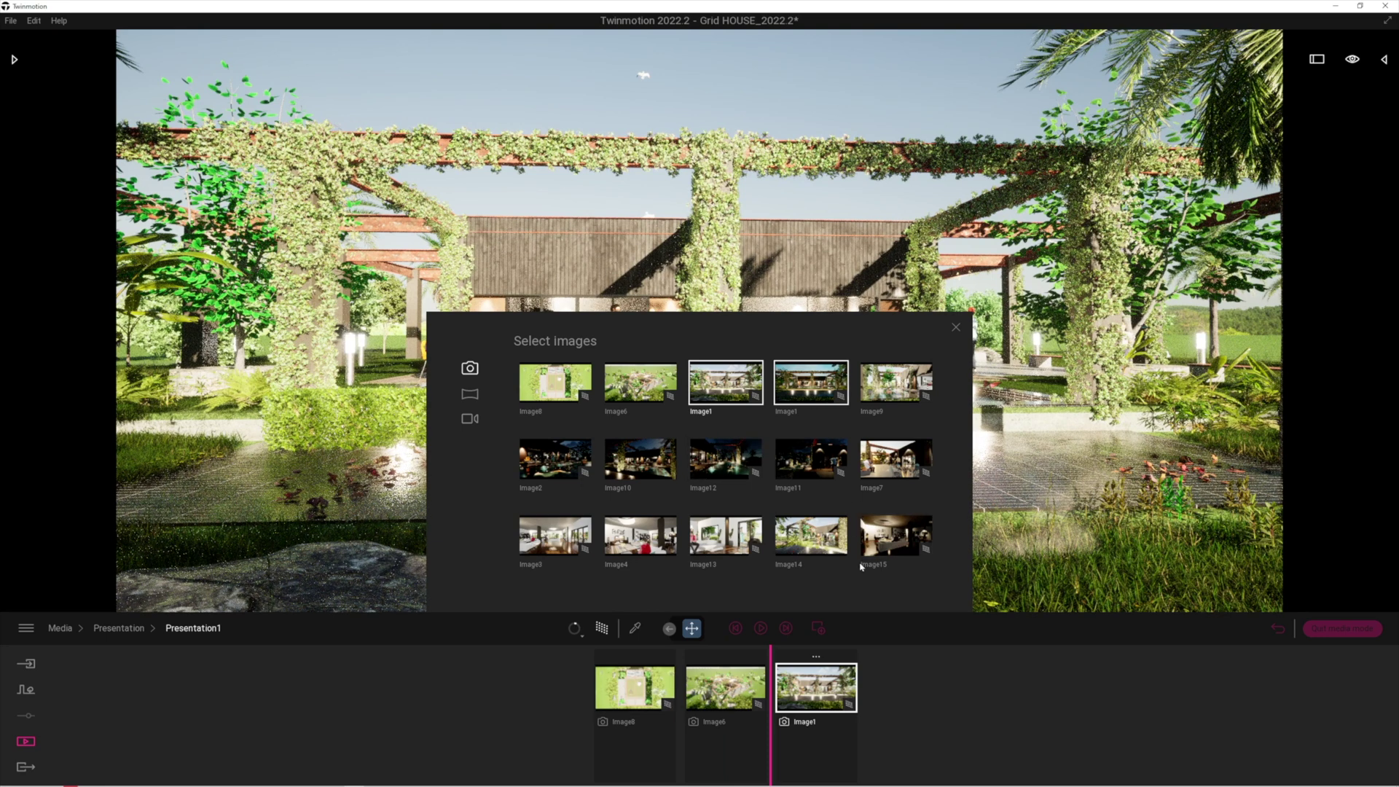
drag(889, 701, 898, 692)
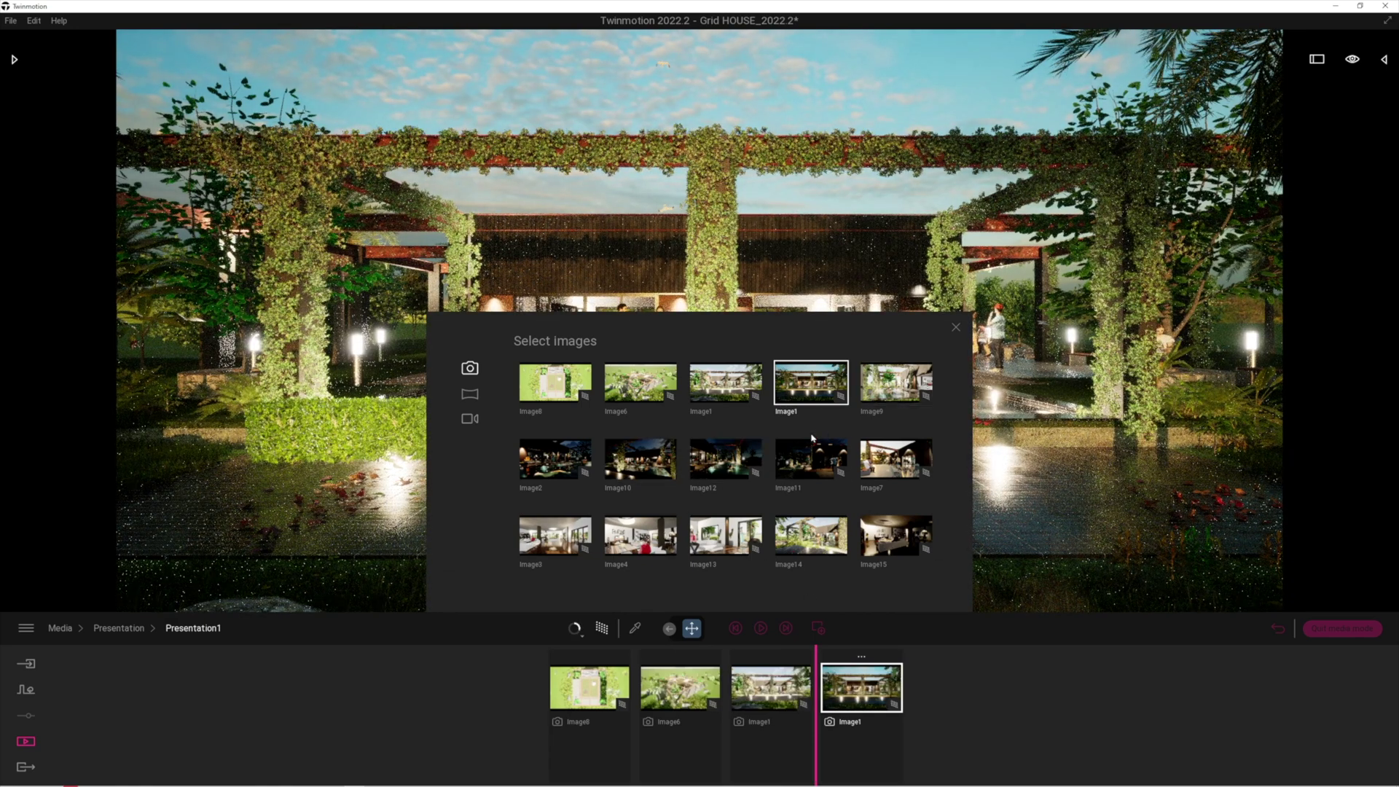
drag(896, 387, 731, 690)
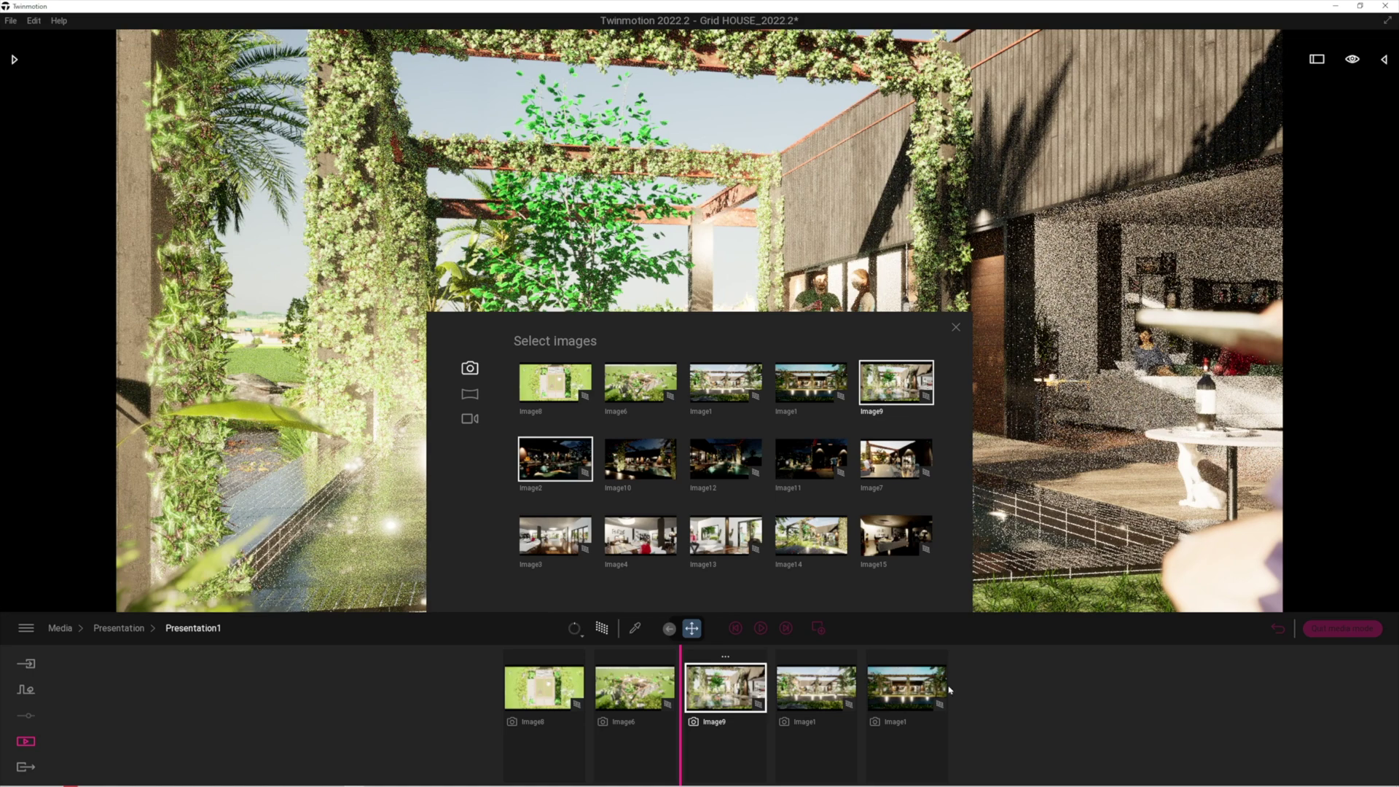
Add Image2, Image10, Image3 and Image13 to the end of the presentation, with Image10 ahead of Image2, and close the image selection.
drag(556, 459, 981, 710)
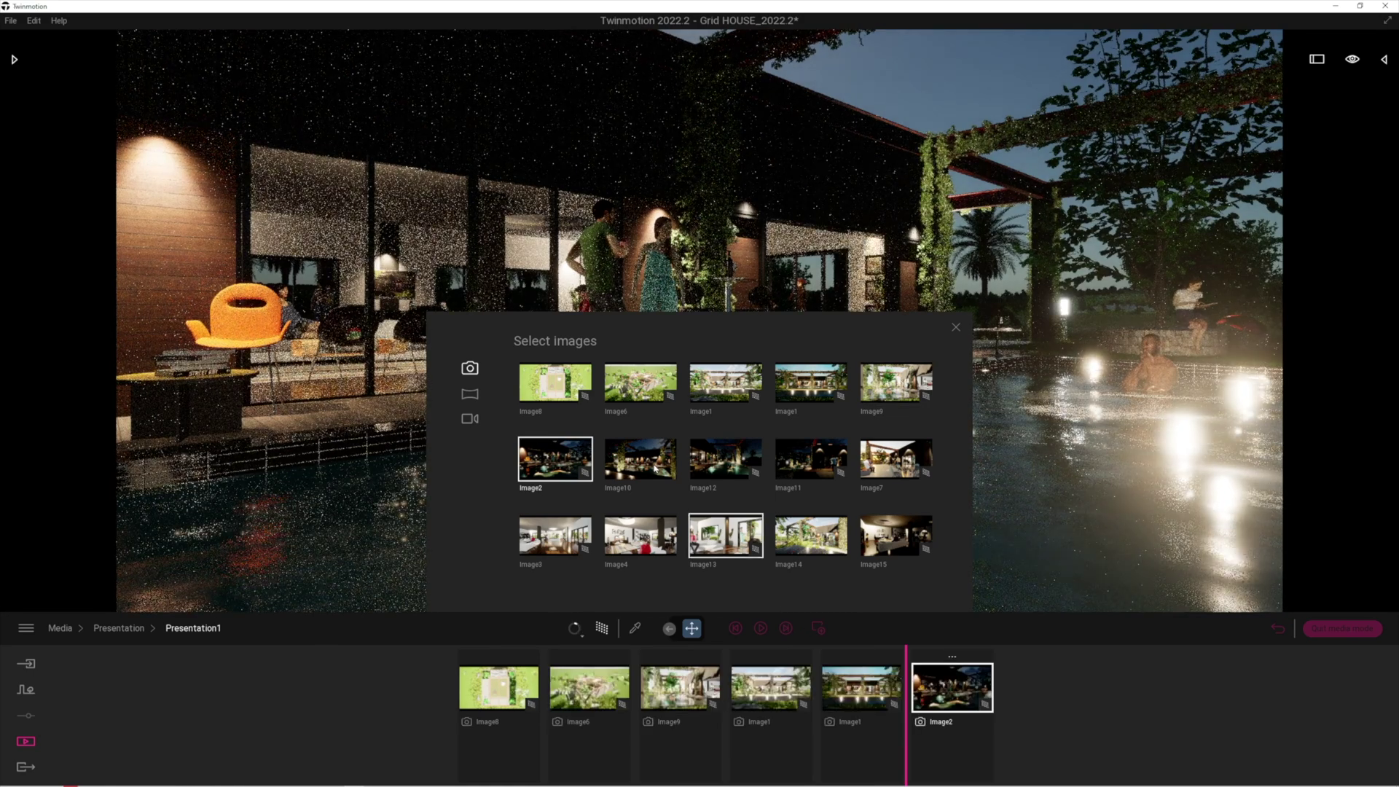
drag(909, 686, 915, 685)
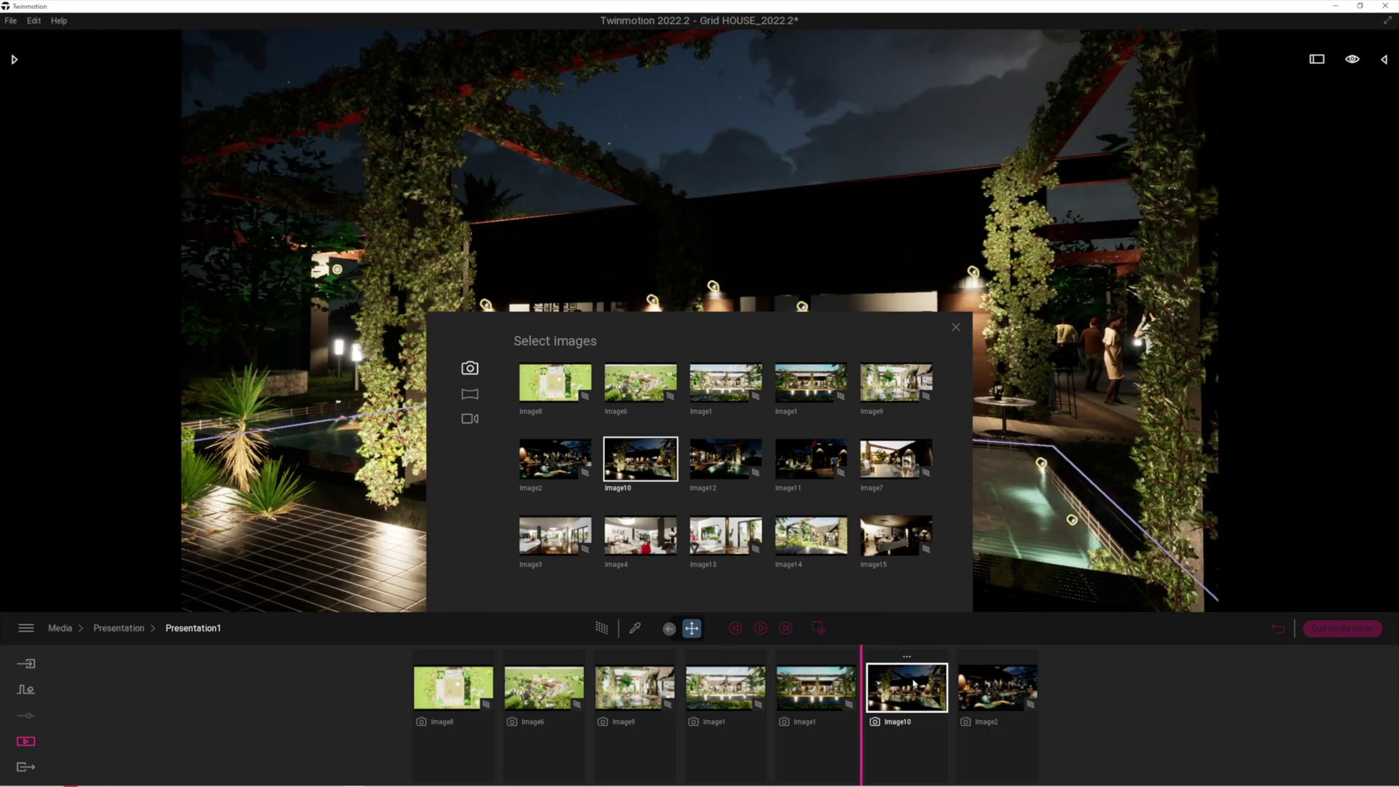
drag(548, 548, 1075, 682)
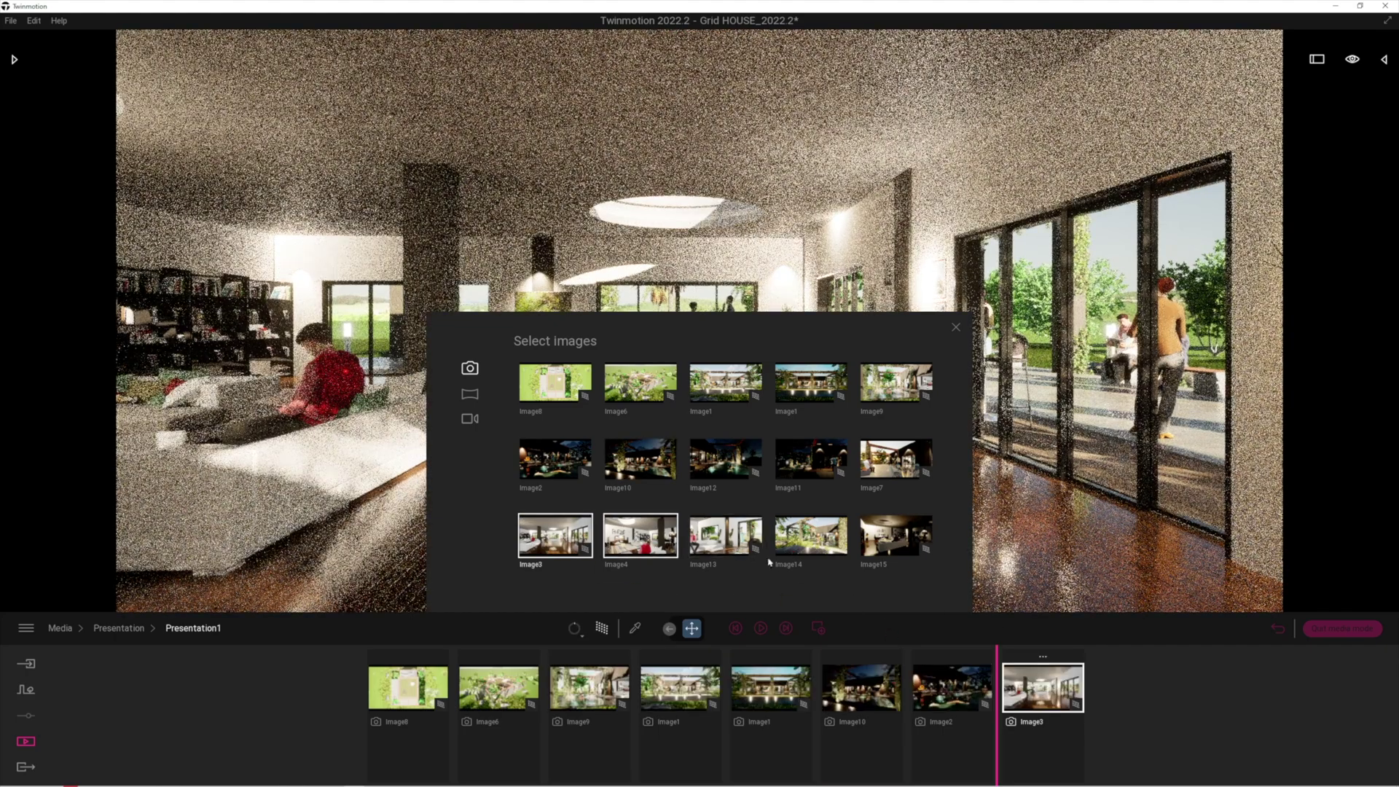
drag(726, 536, 1114, 697)
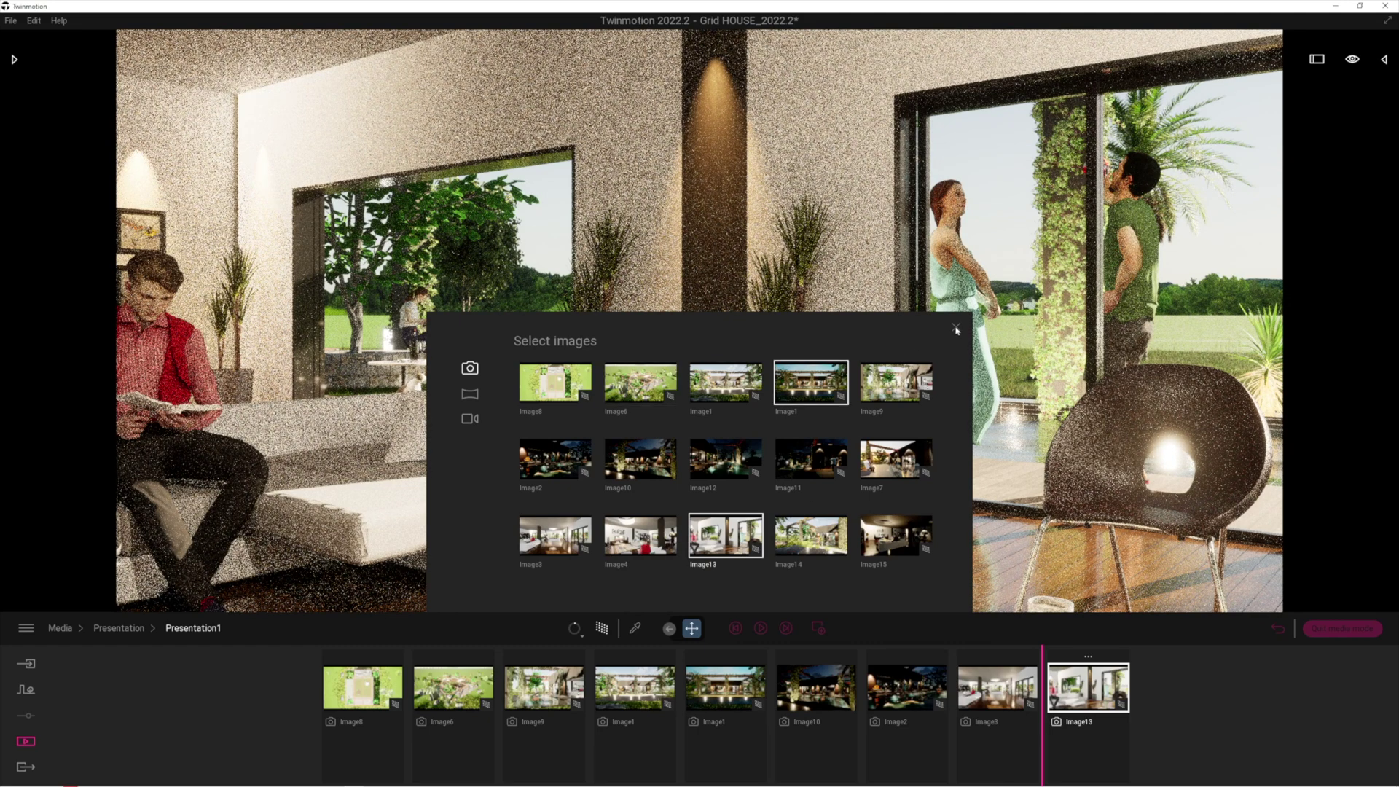
click(956, 330)
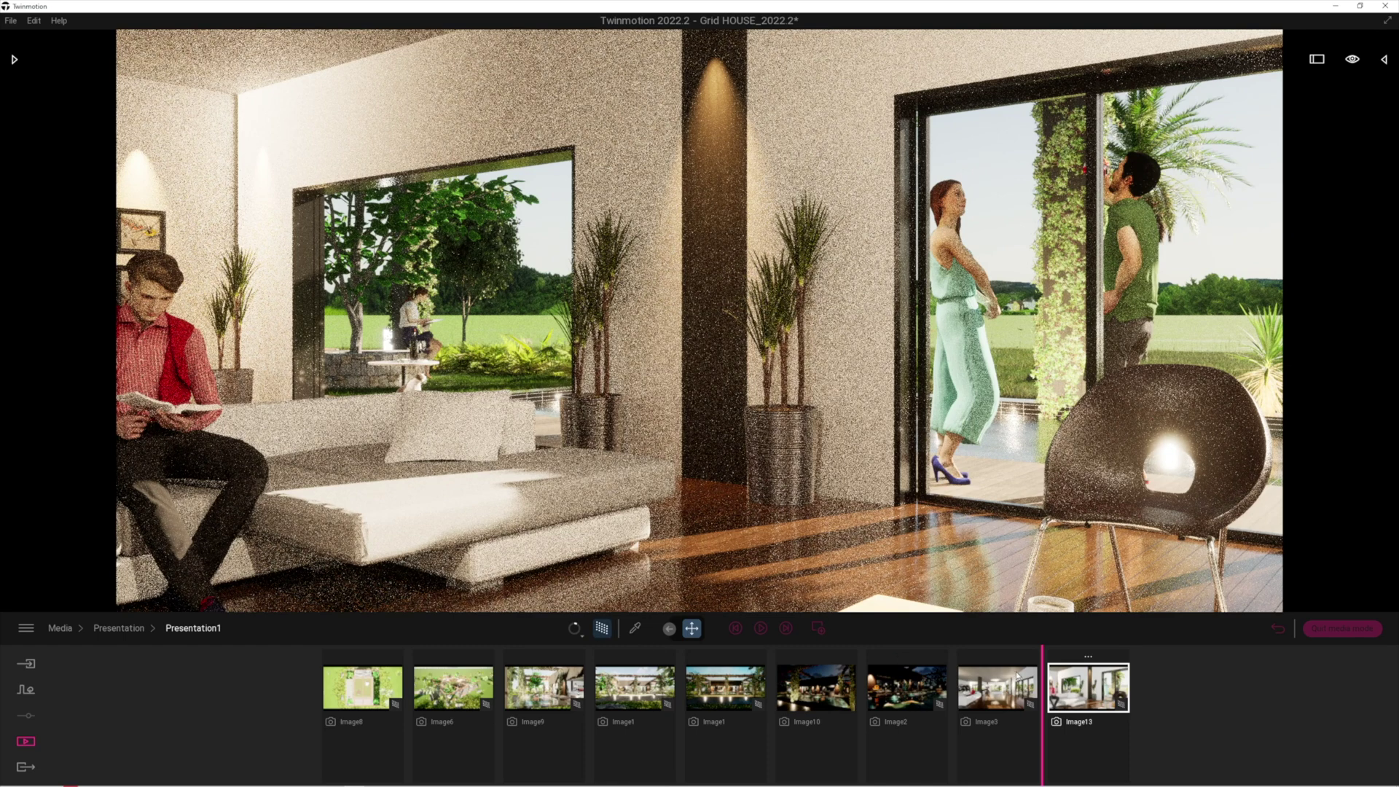
Preview Image8, Image6 and Image9 of the presentation full screen and return to the editing view.
key(Left)
click(1318, 60)
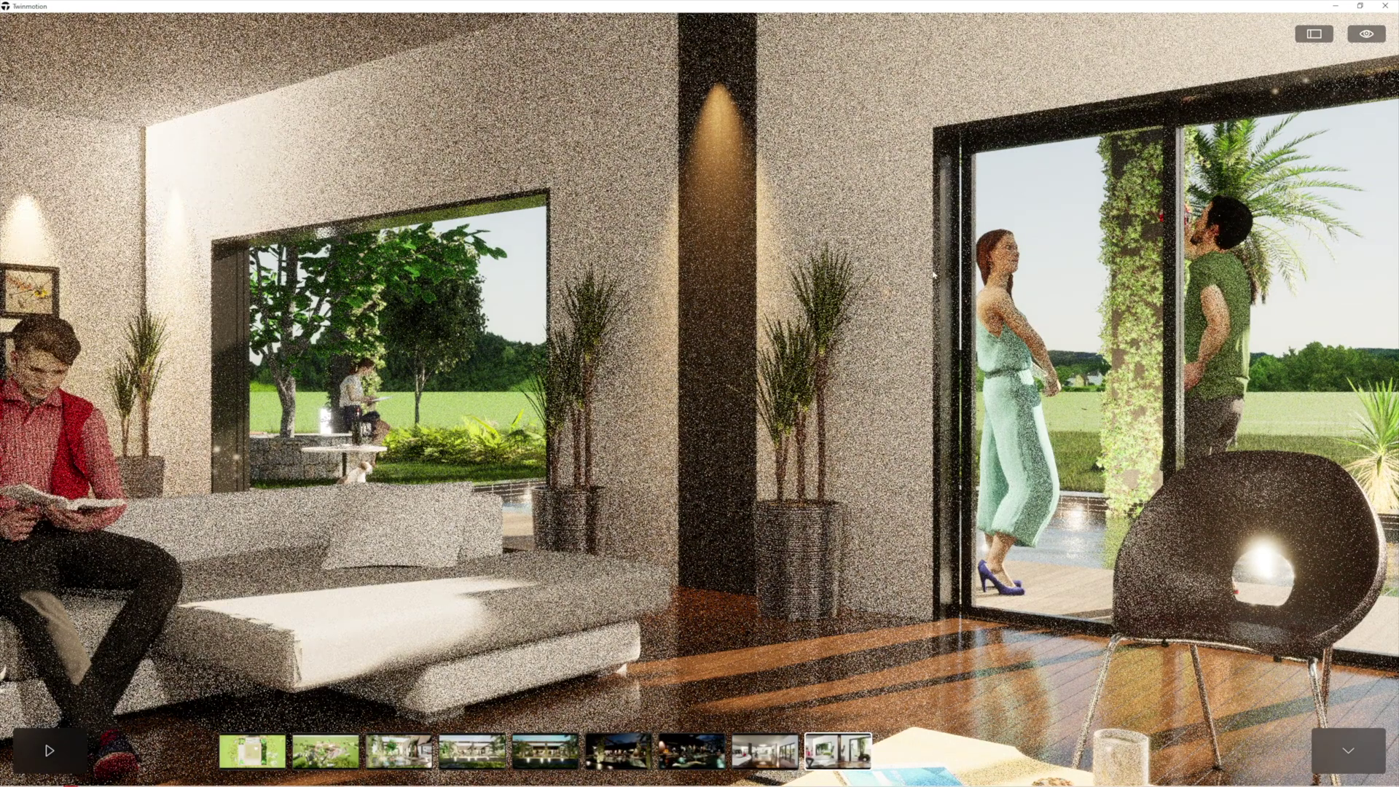
click(259, 760)
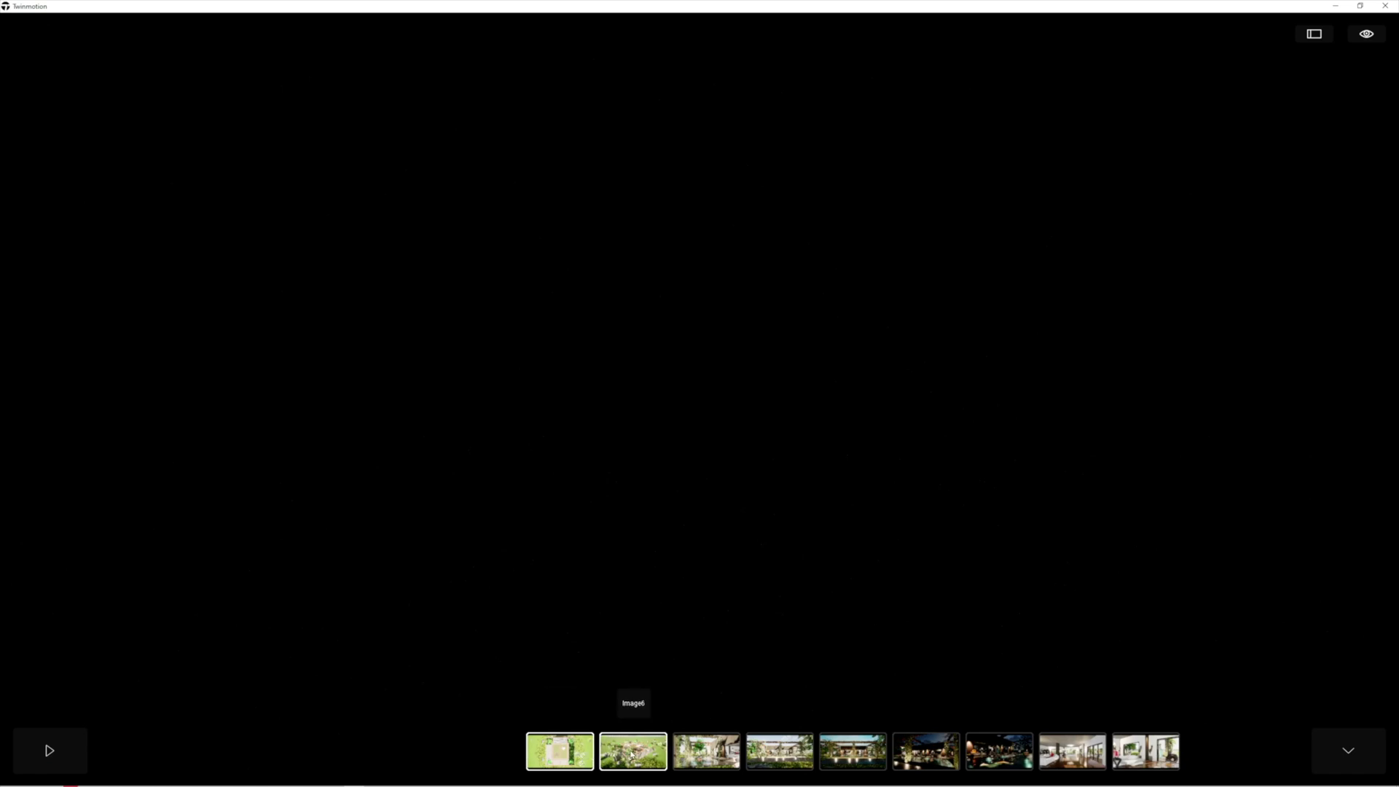
click(632, 751)
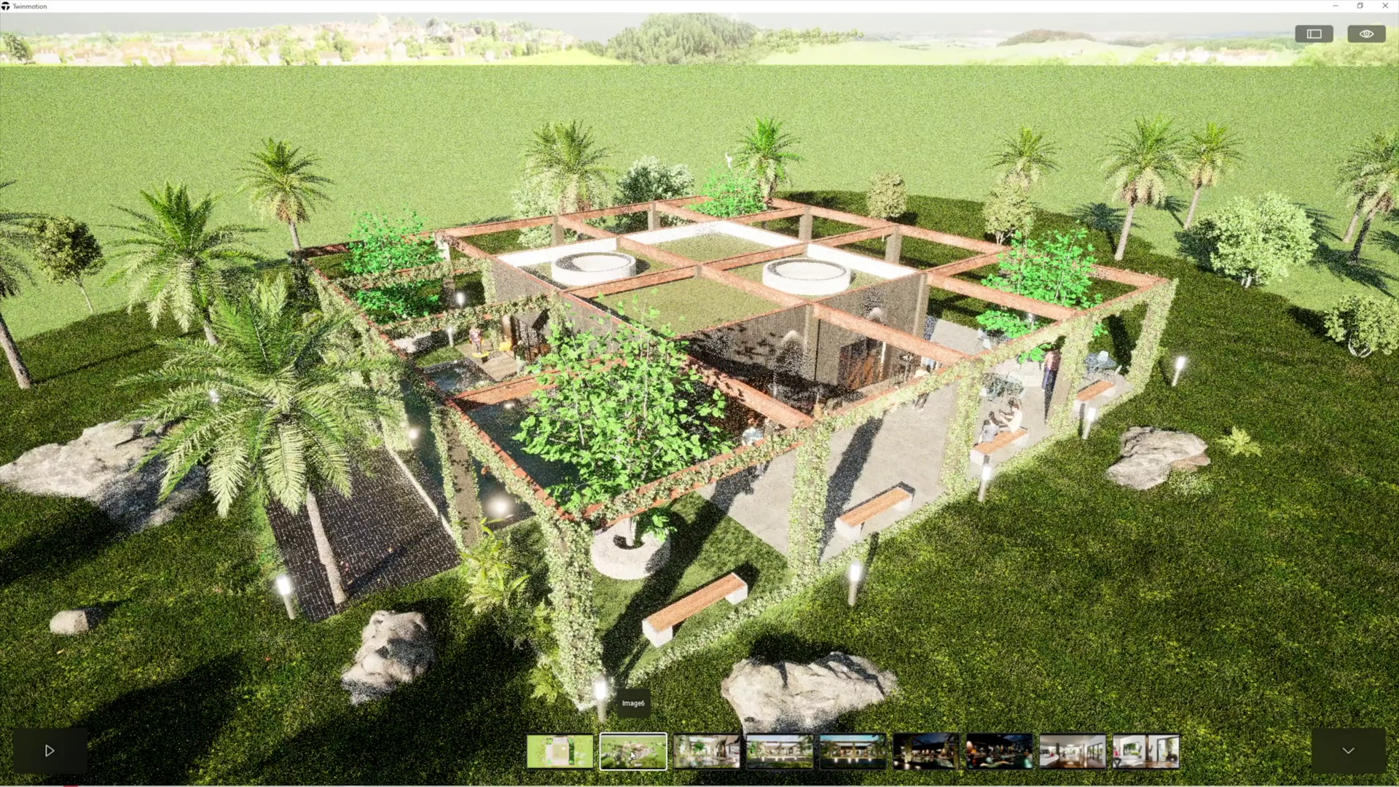
click(709, 754)
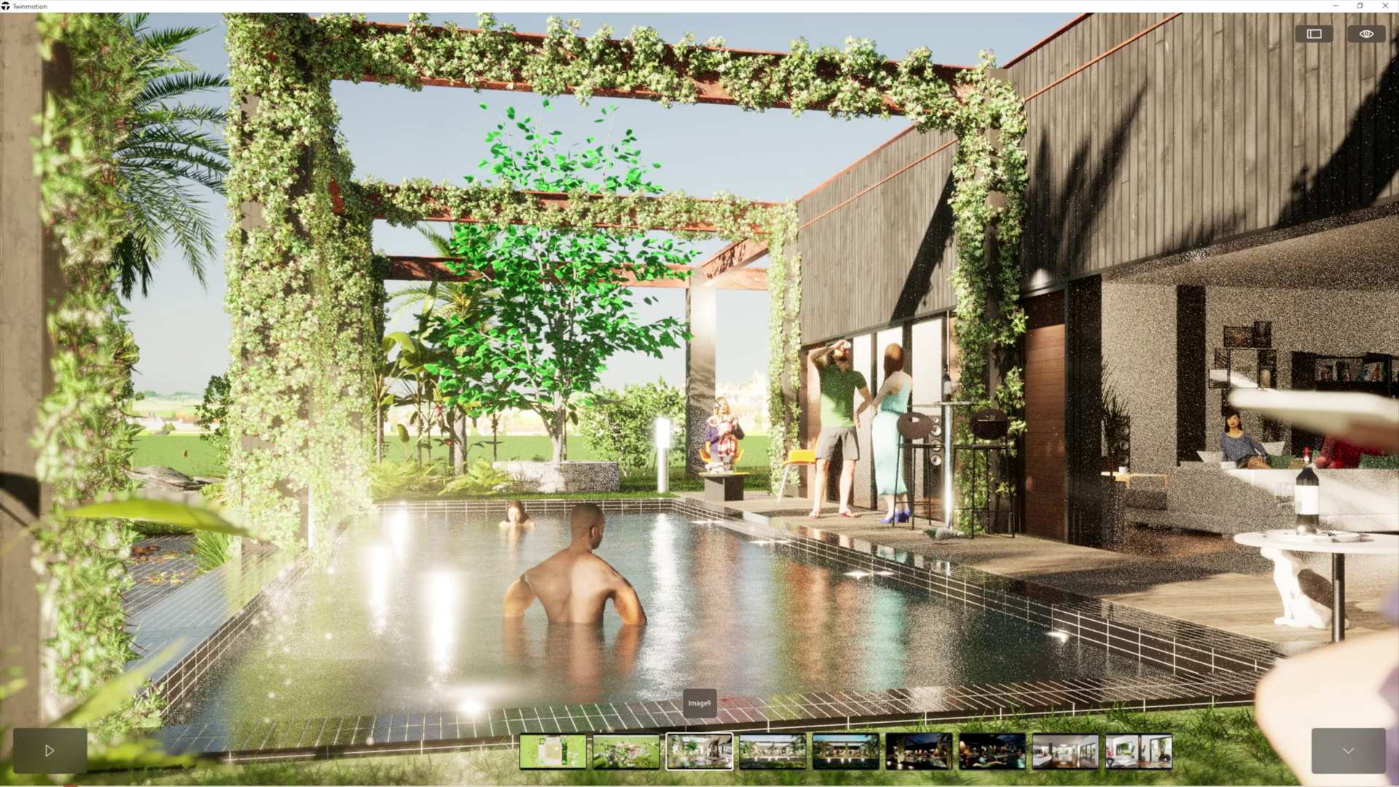
click(1315, 34)
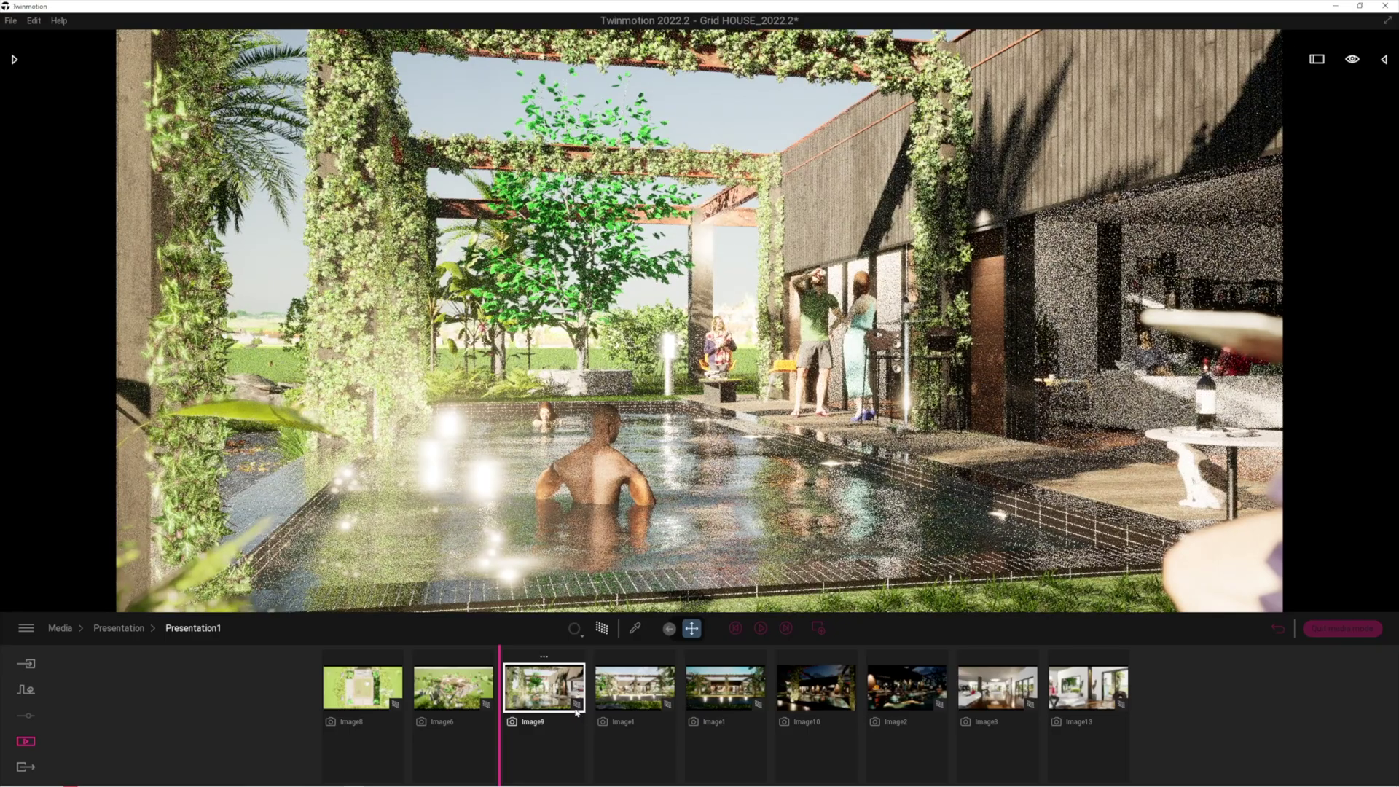
Compare Image9 with the Path Tracer switched off and back on.
click(602, 628)
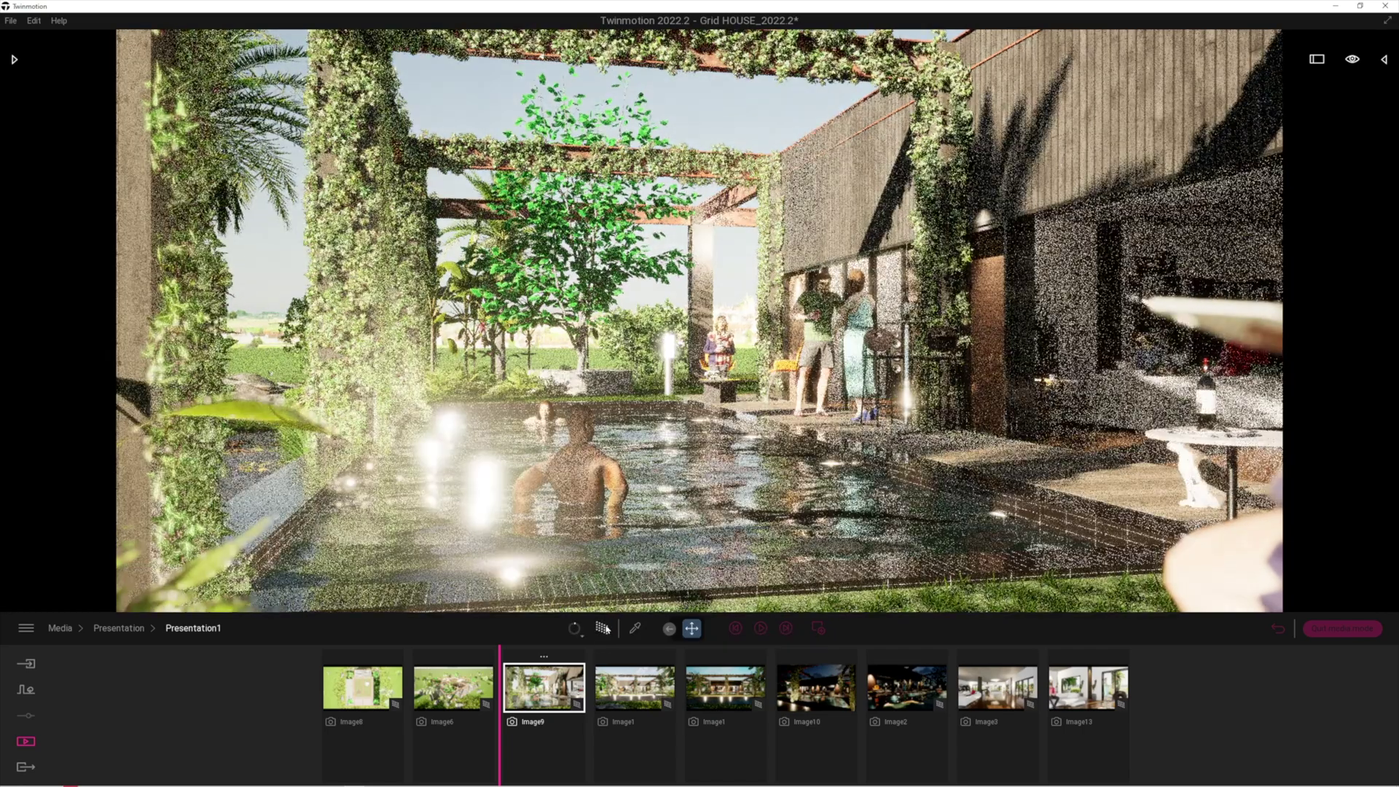
click(602, 628)
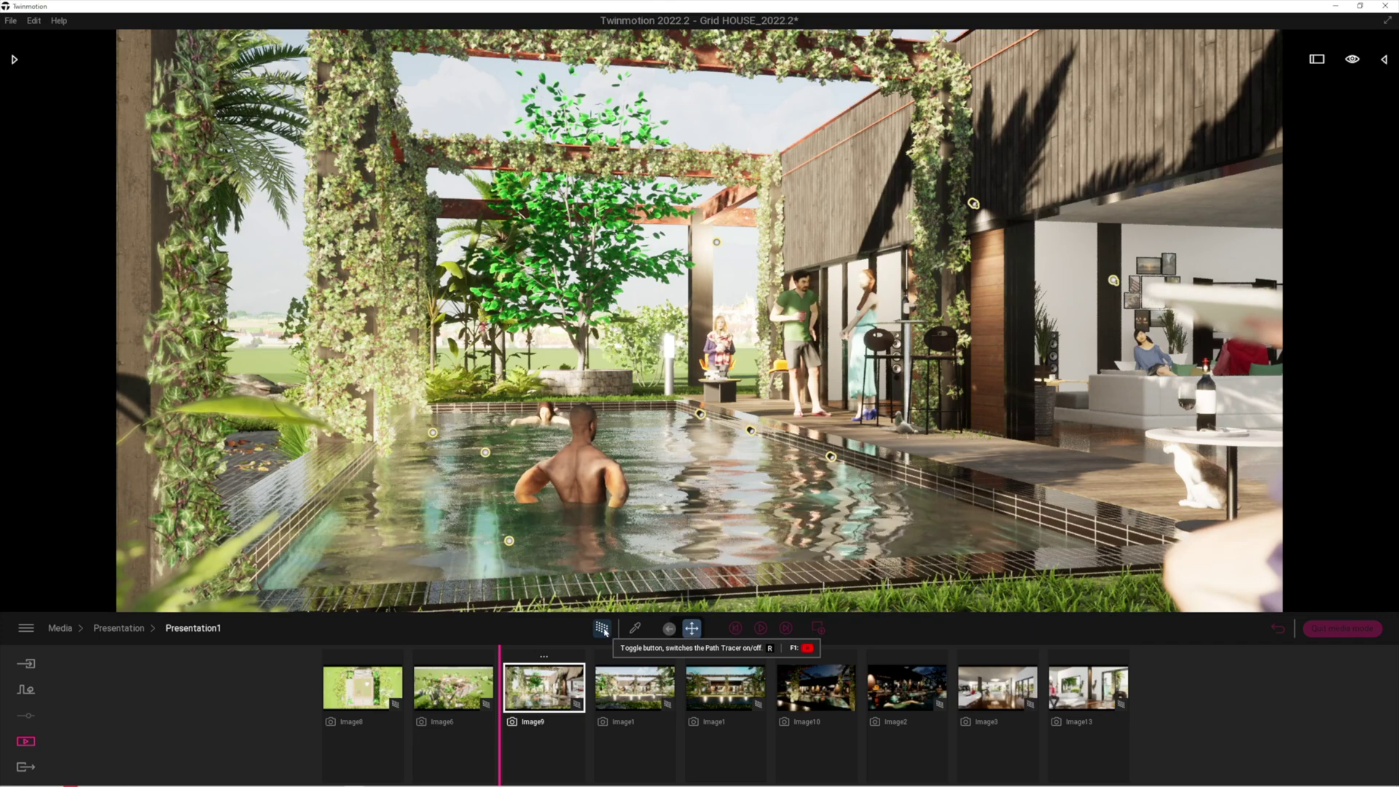
click(602, 629)
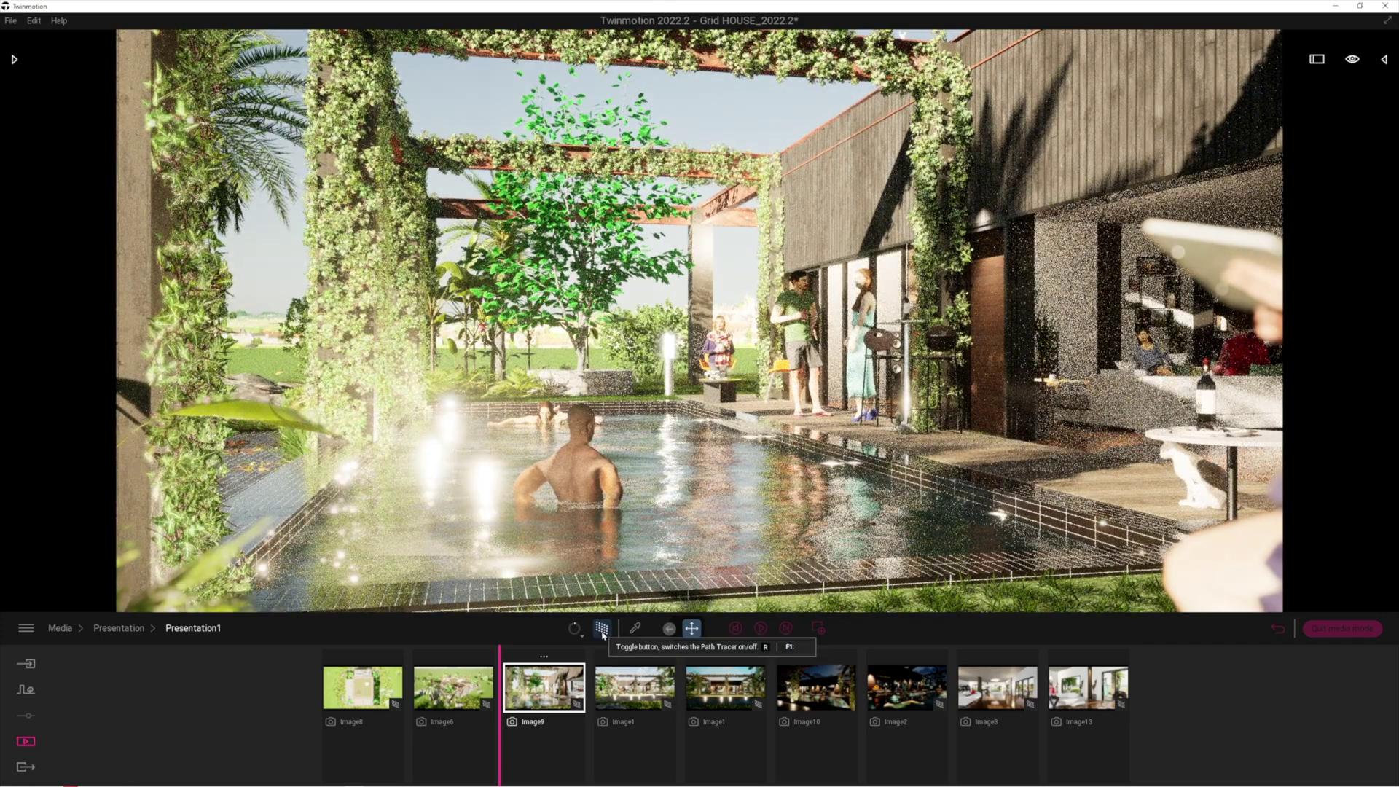
Open the source images and turn off the Path Tracer in Image8, Image6, both Image1 views, Image9 and Image2, updating each image.
click(28, 743)
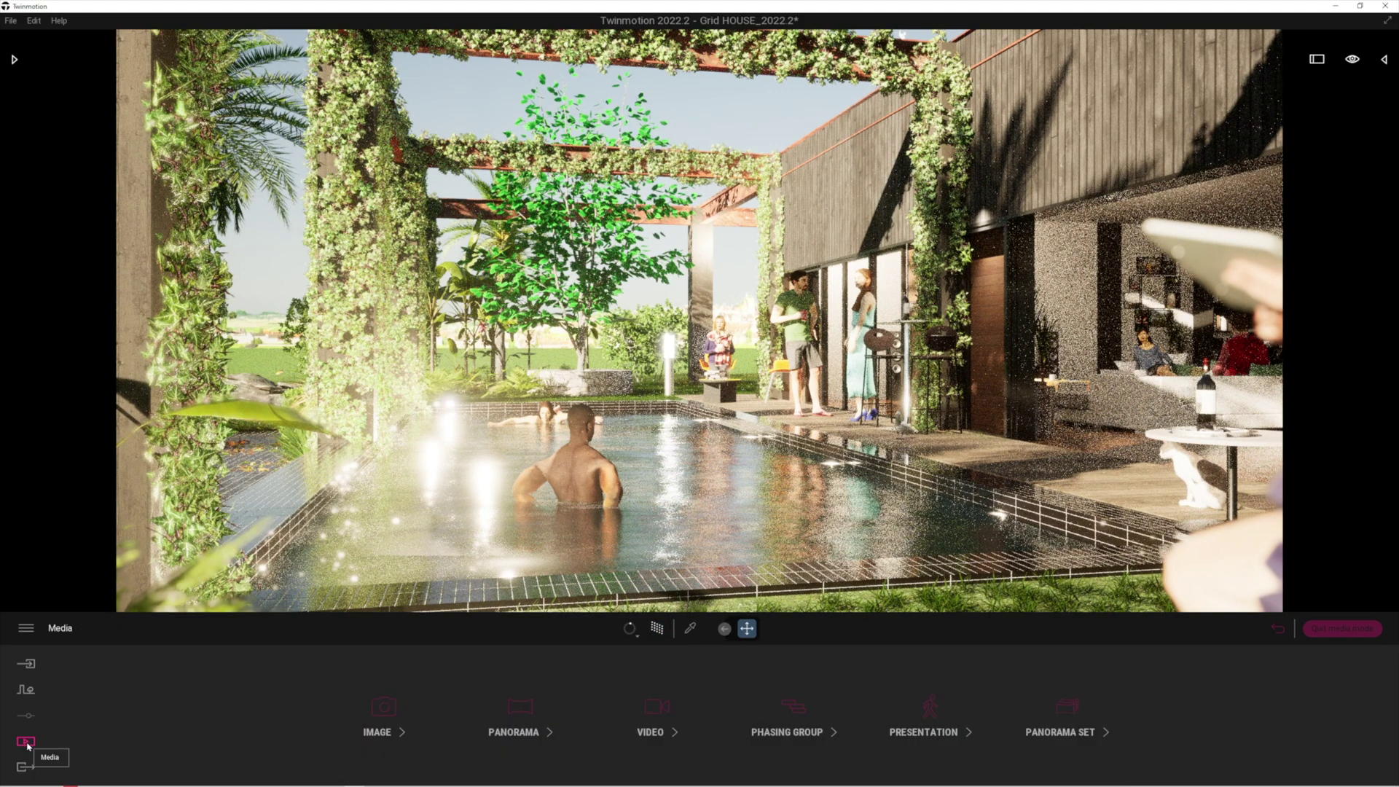
click(381, 708)
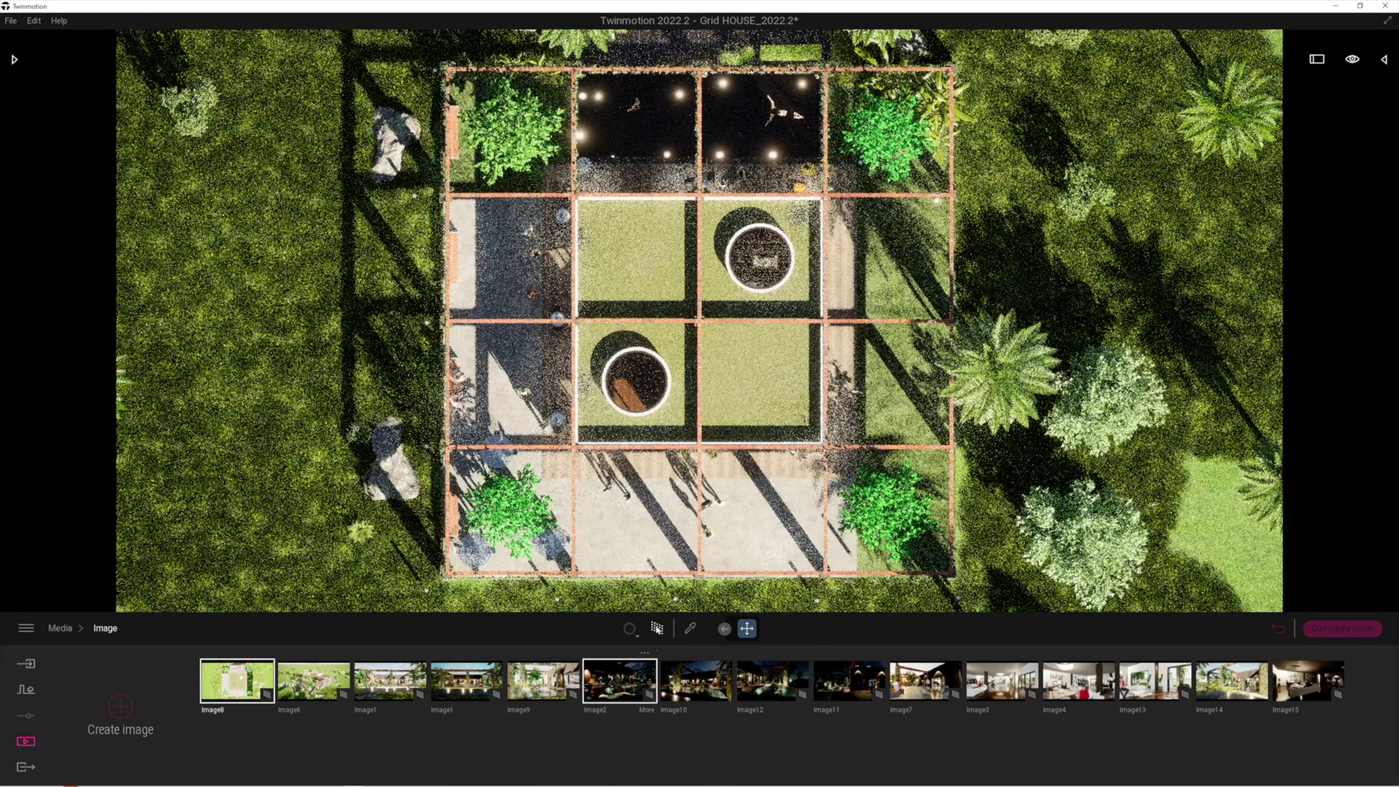
click(660, 629)
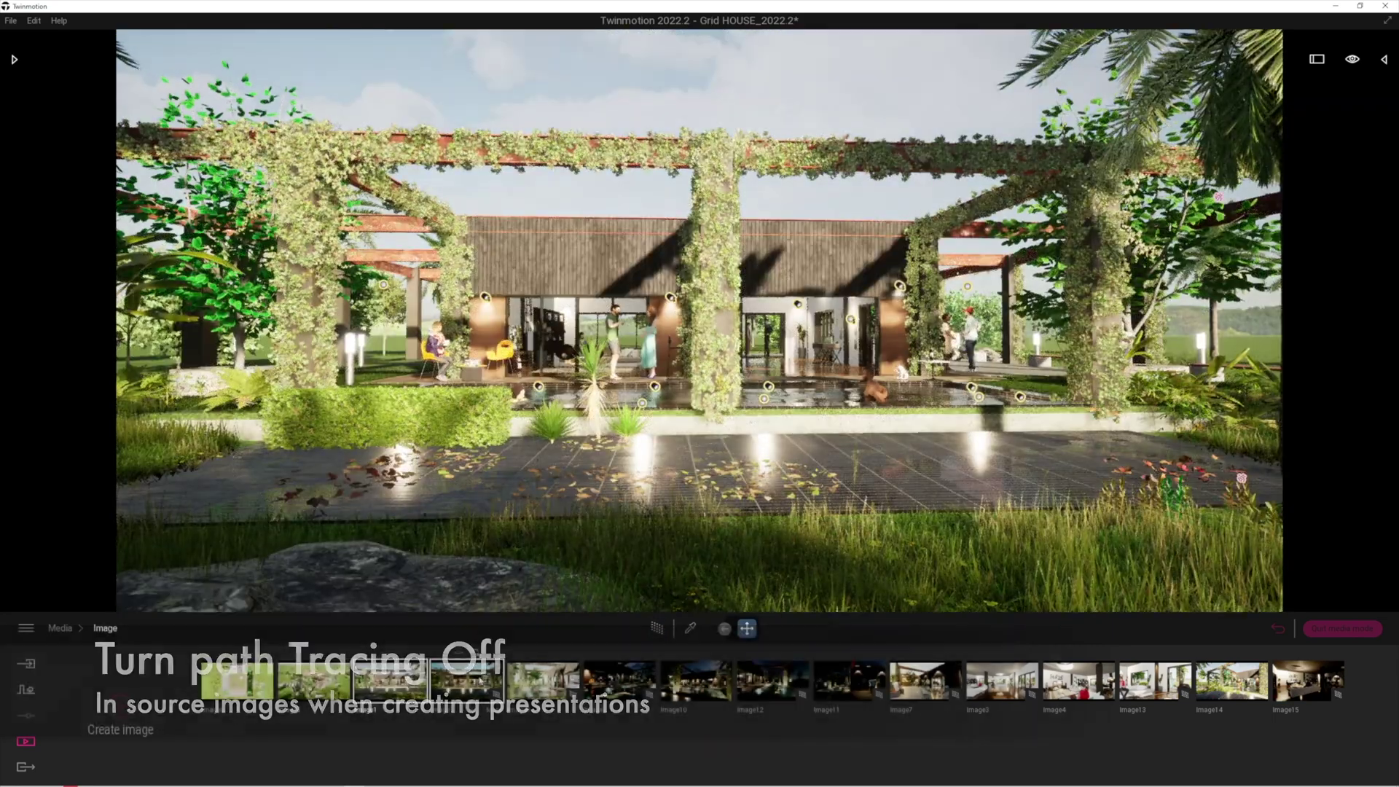
click(466, 680)
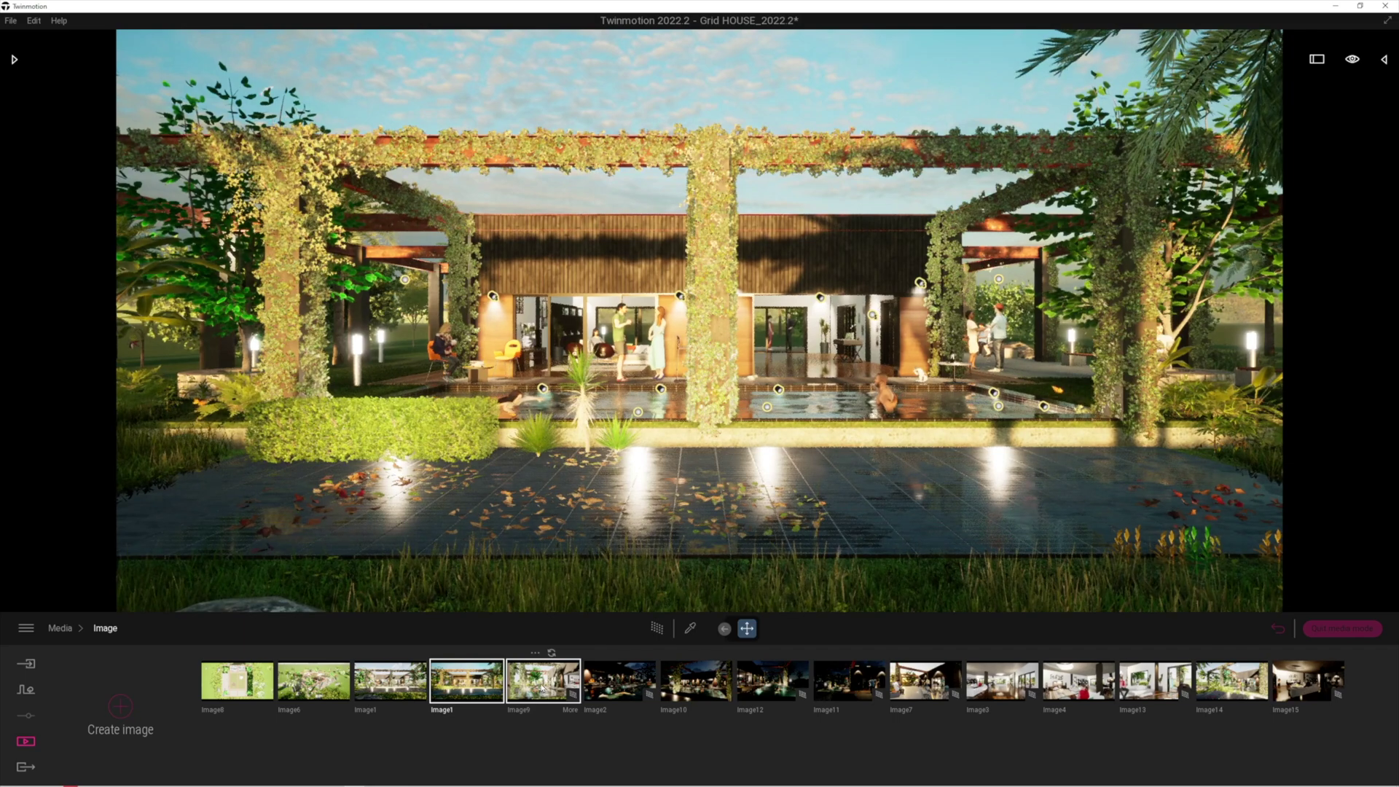
click(547, 681)
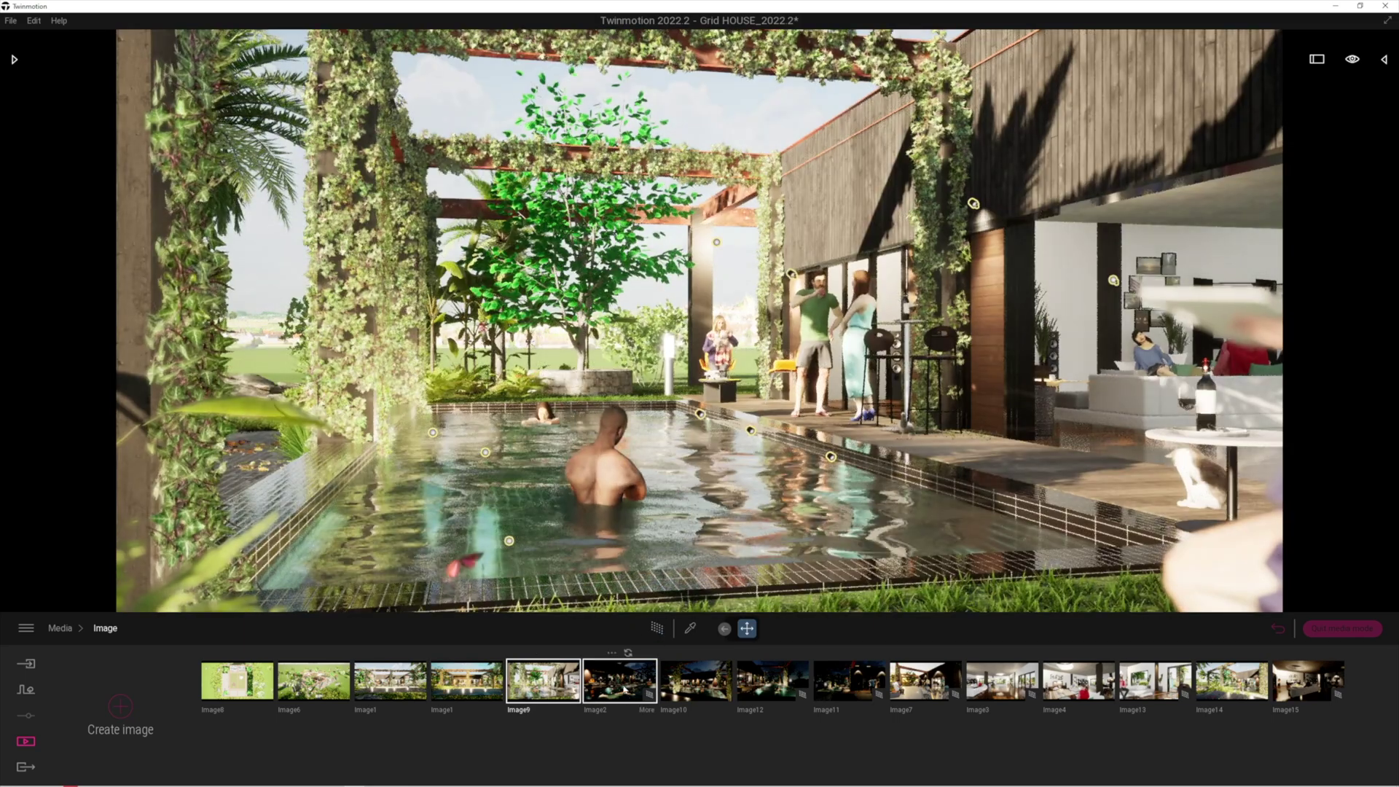
click(632, 692)
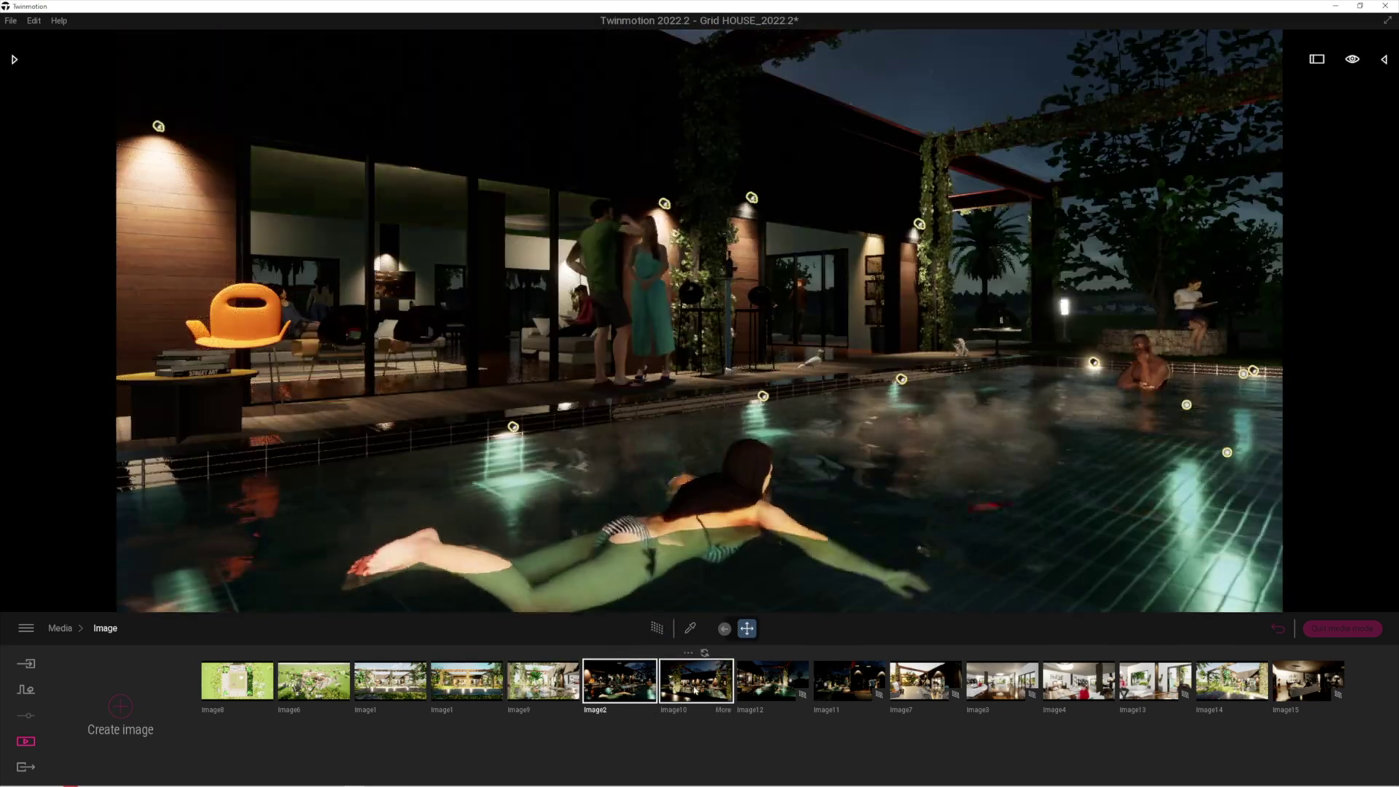
Turn off the Path Tracer in source images Image12, Image11, Image7 and Image3, updating each image.
click(772, 680)
click(690, 630)
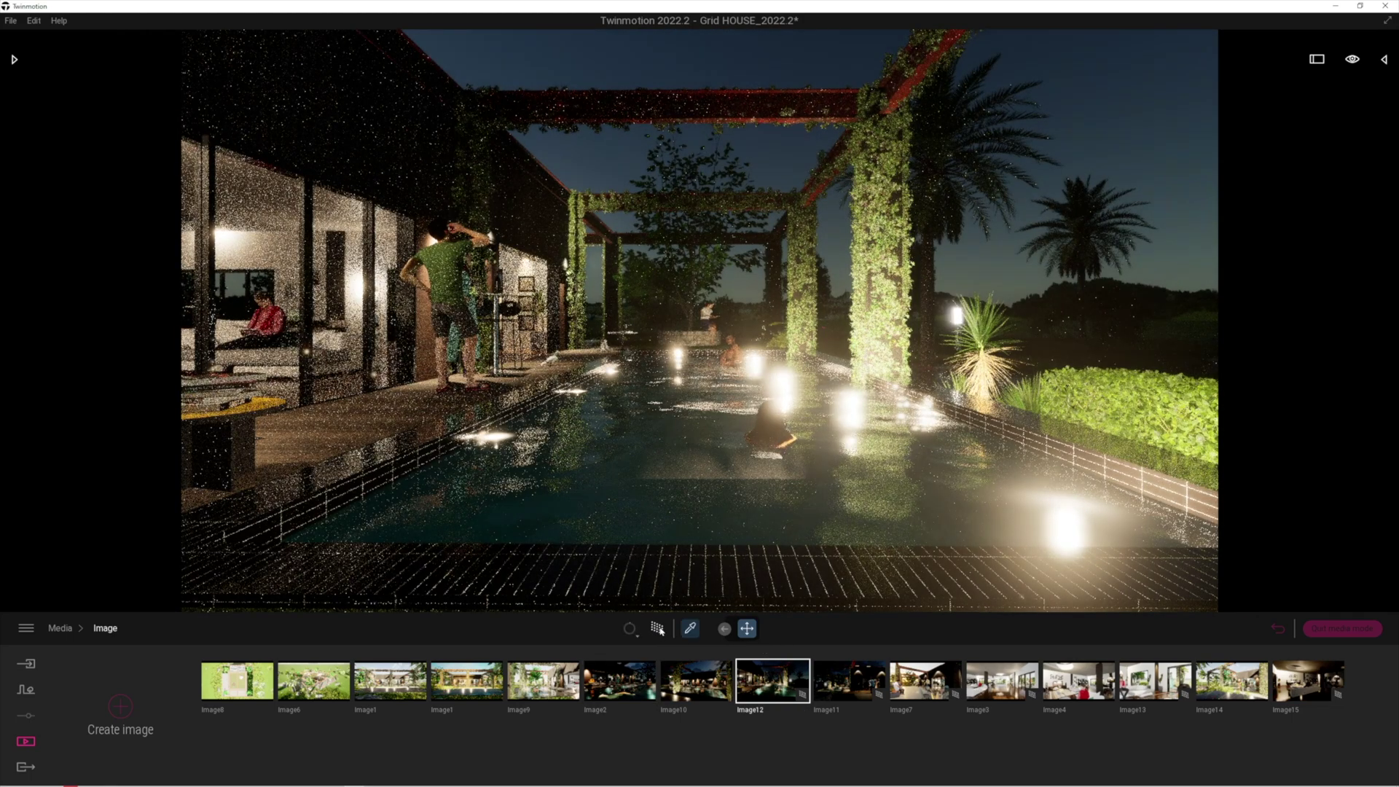
key(Right)
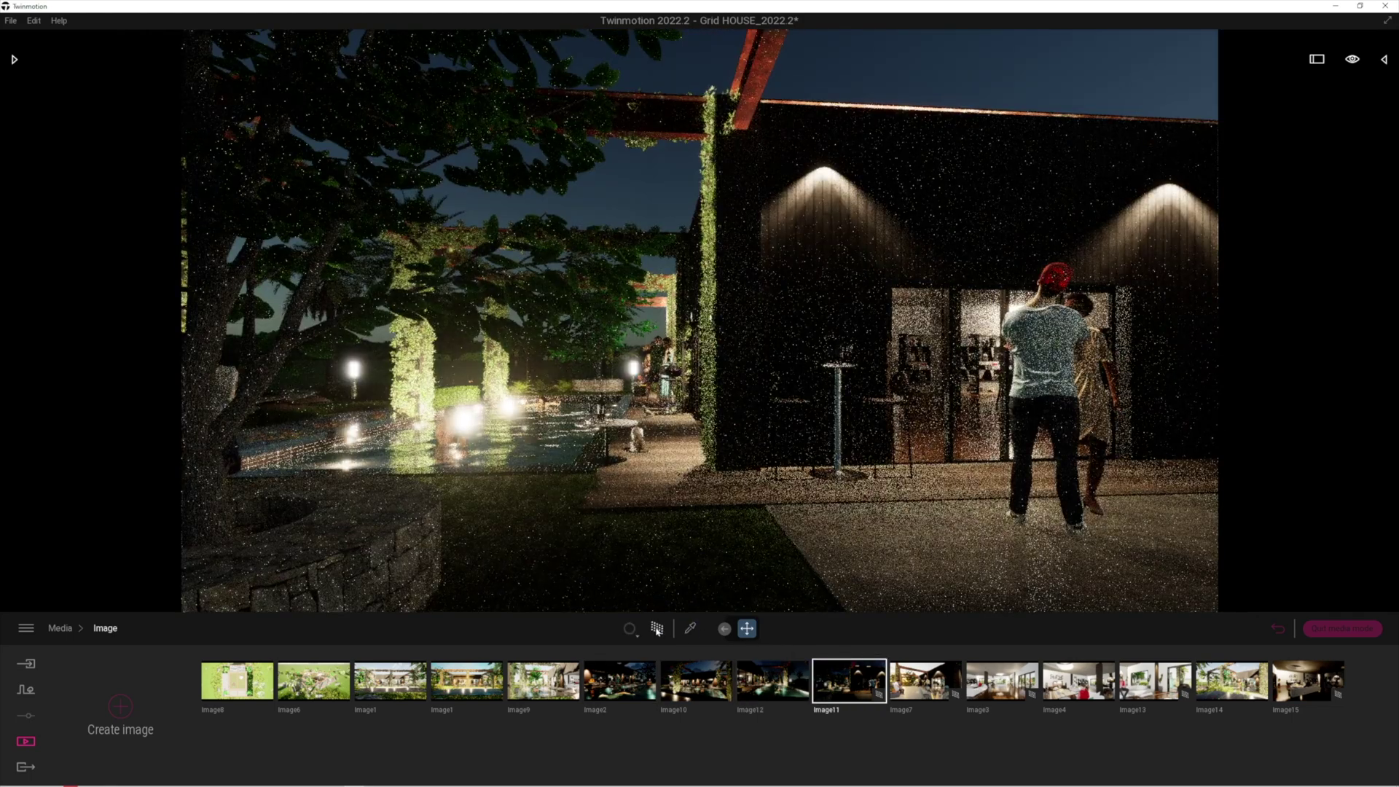
key(Right)
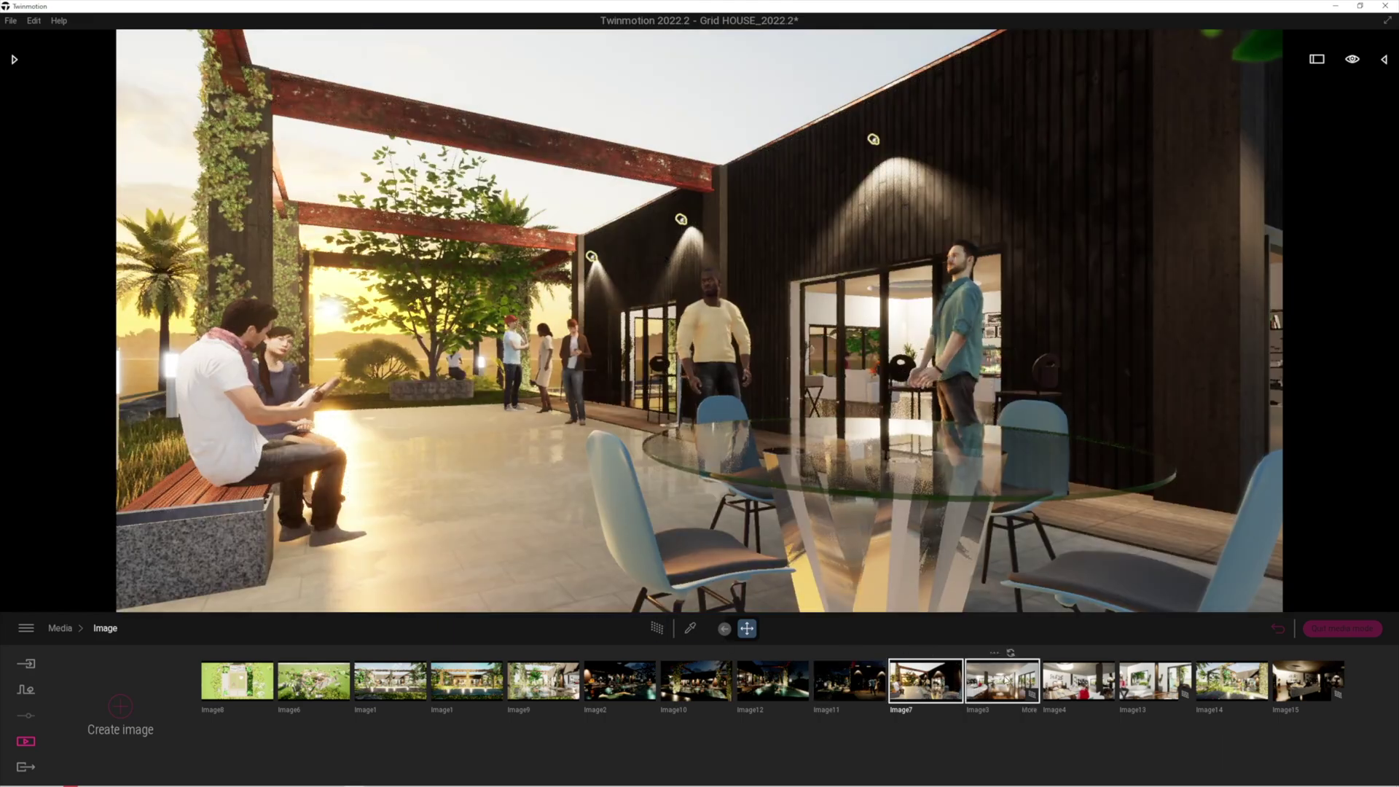
key(Right)
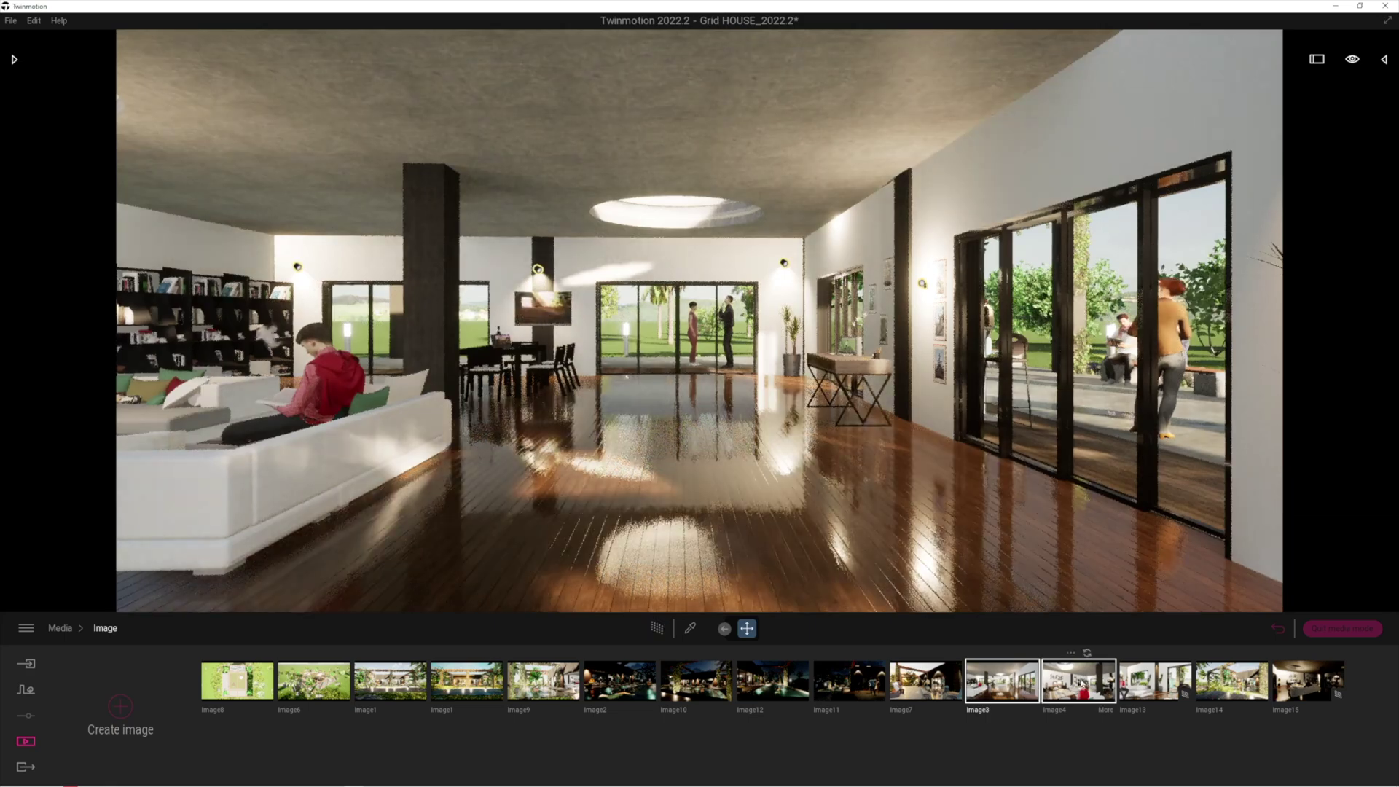
Turn off the Path Tracer in source images Image4, Image13 and Image15, updating each image.
click(1082, 683)
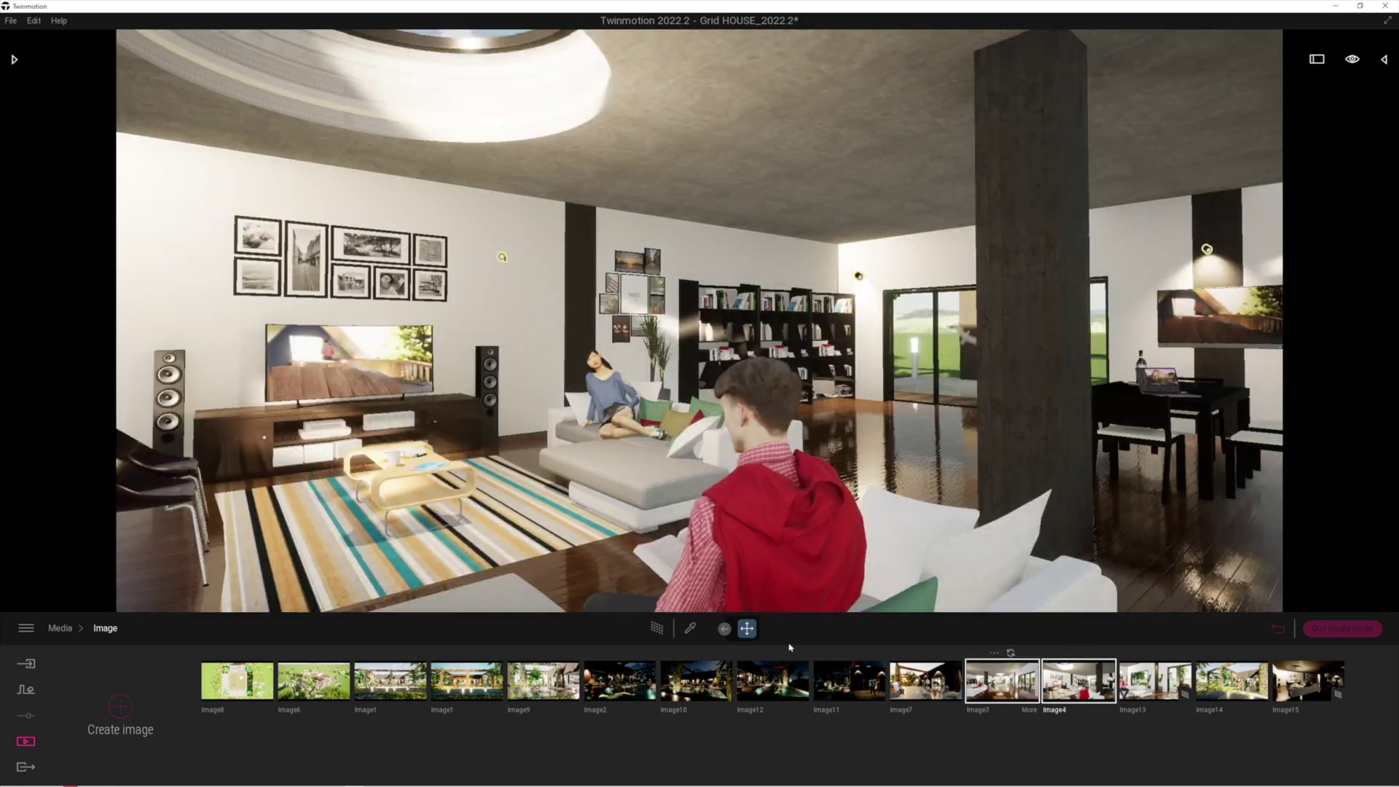
key(Right)
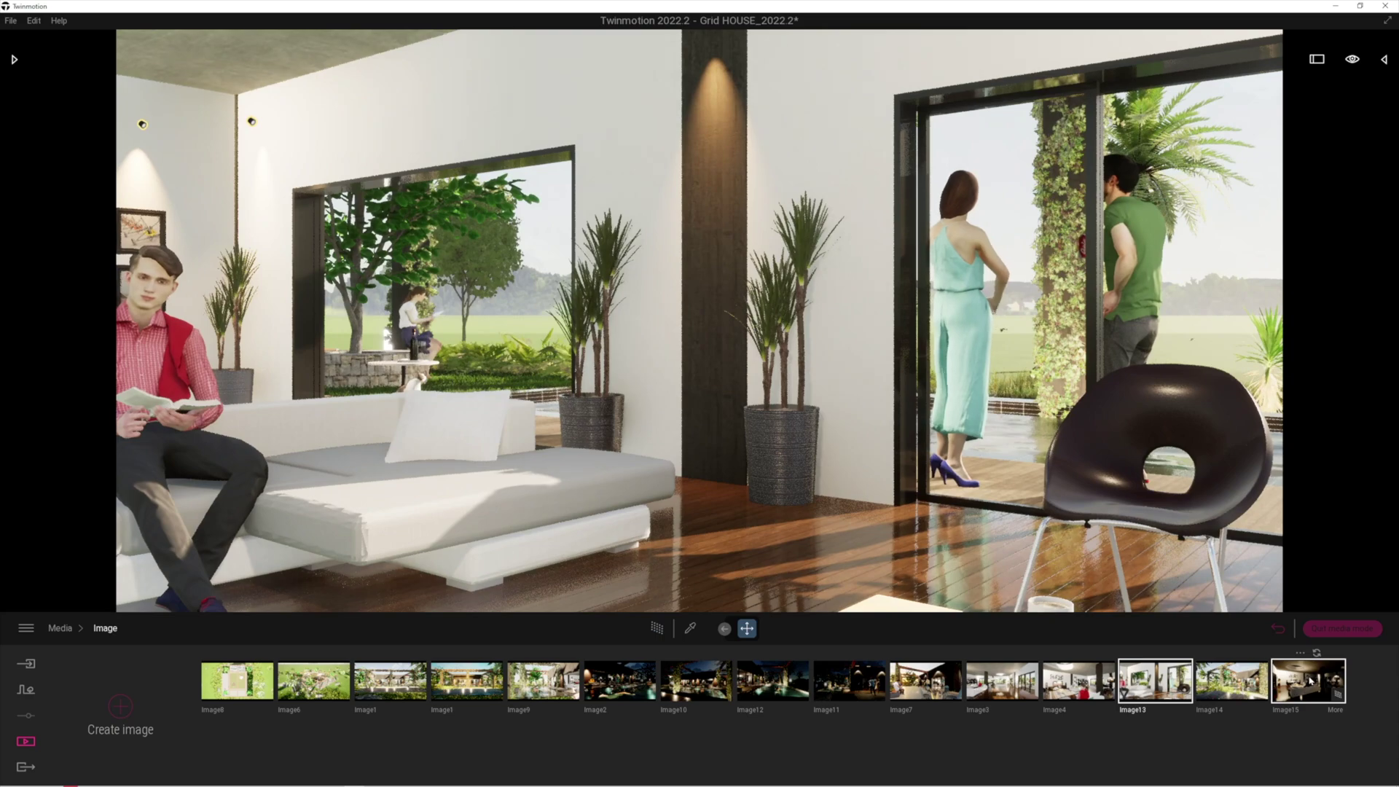
click(1310, 681)
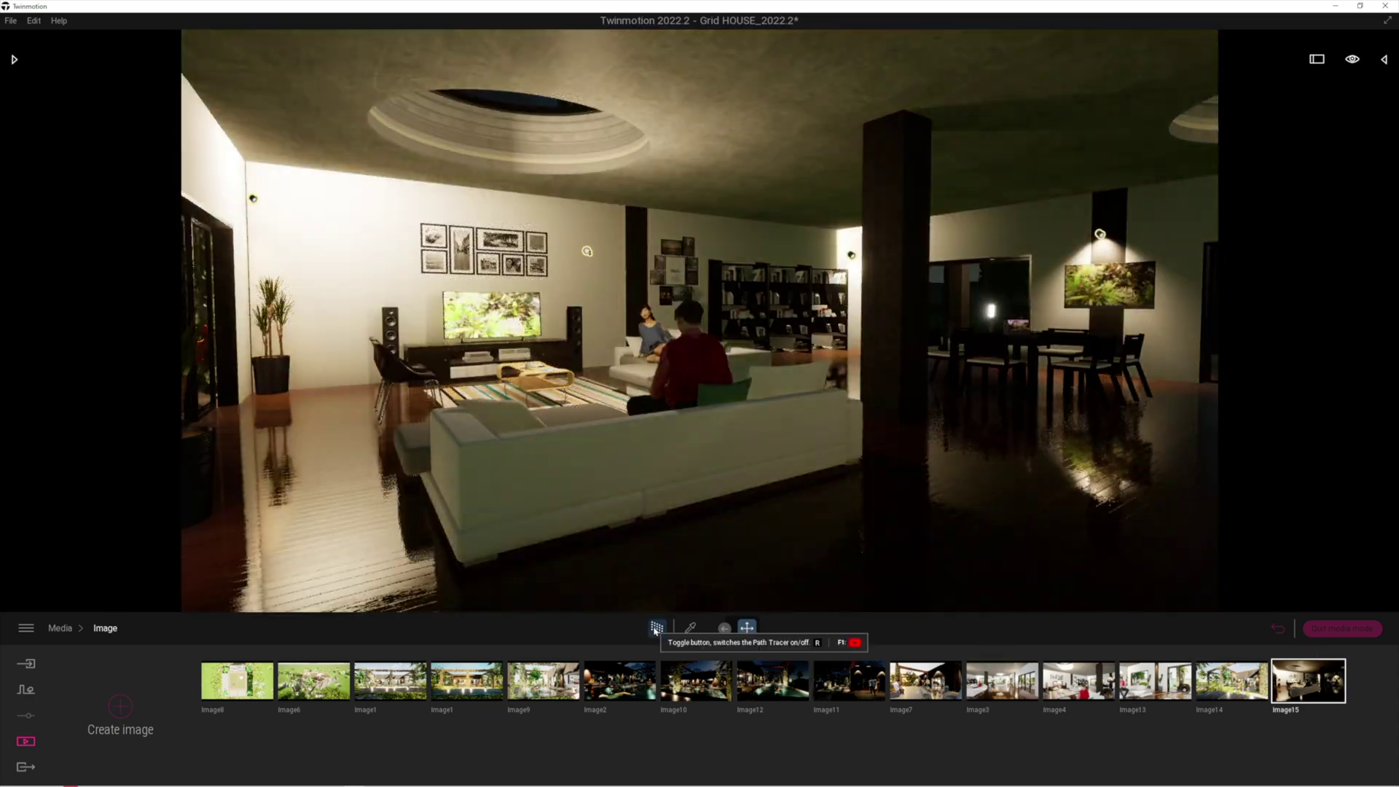
Reopen Presentation1 and review its Image6 and Image9 without path tracing.
click(26, 742)
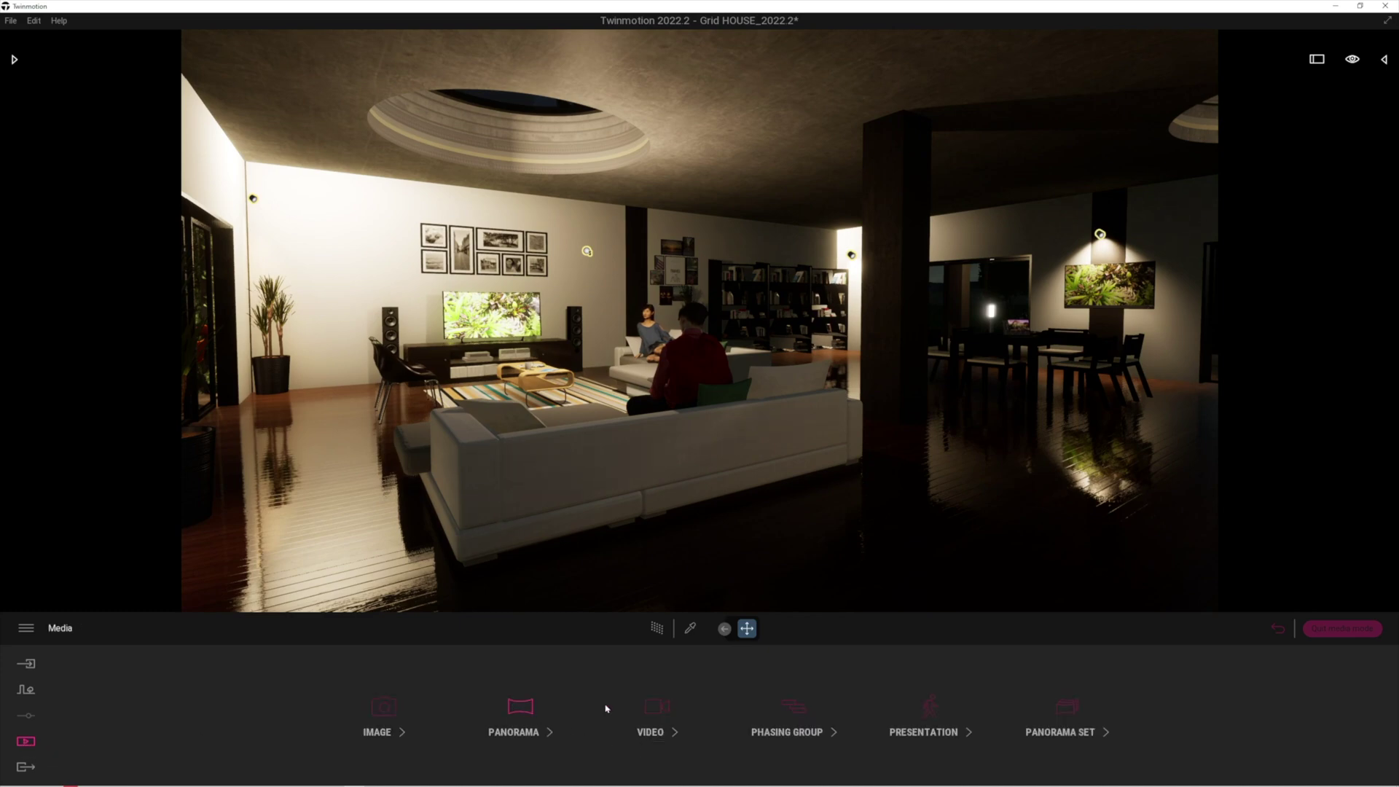
click(933, 706)
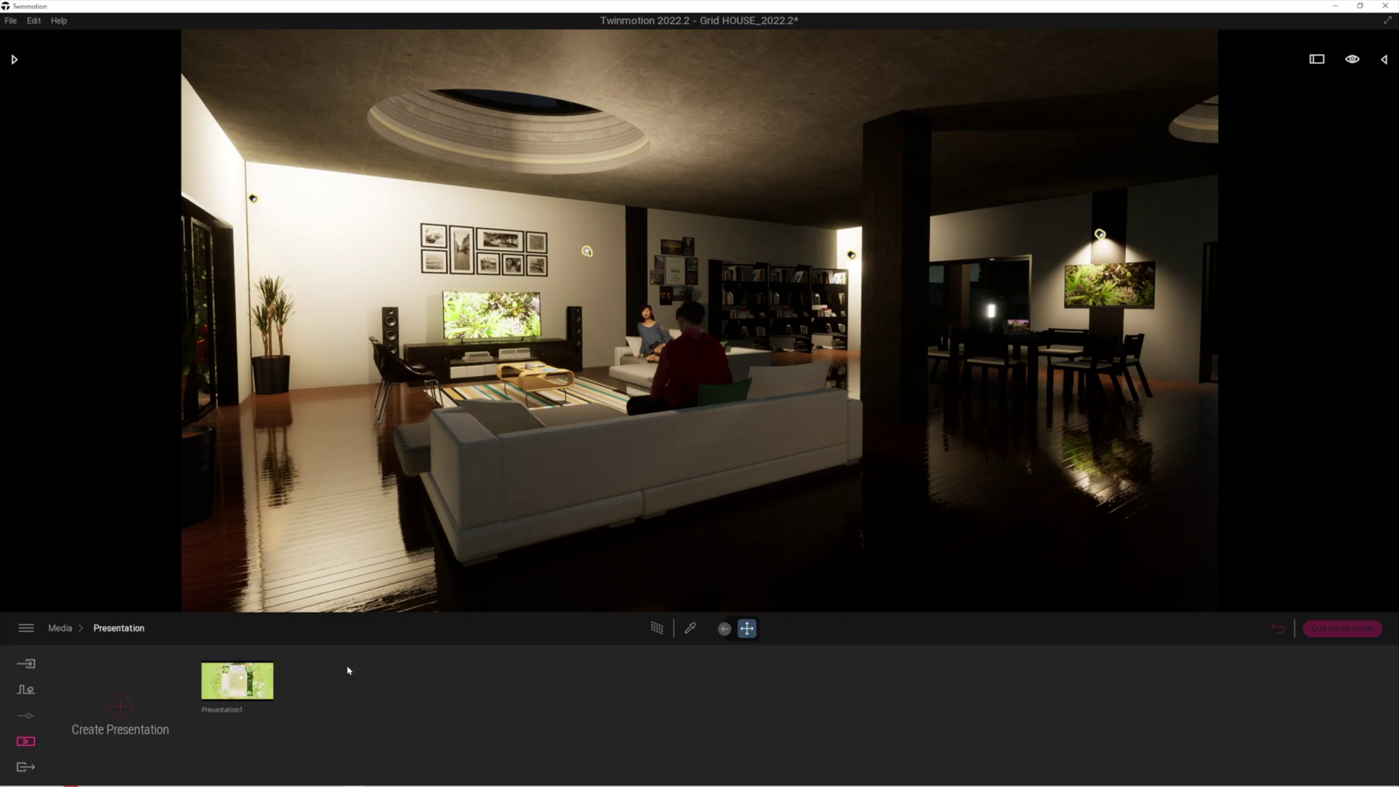
double_click(236, 682)
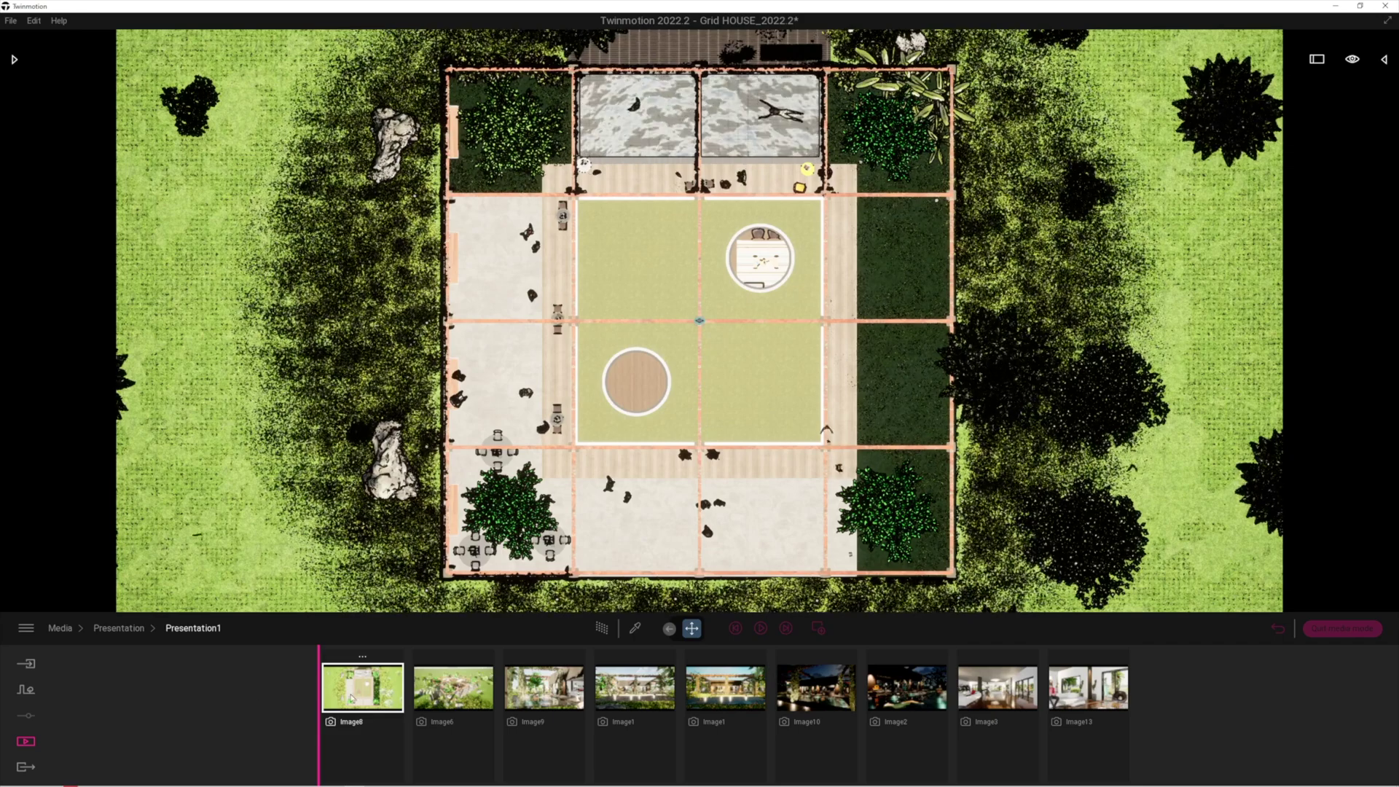
click(453, 696)
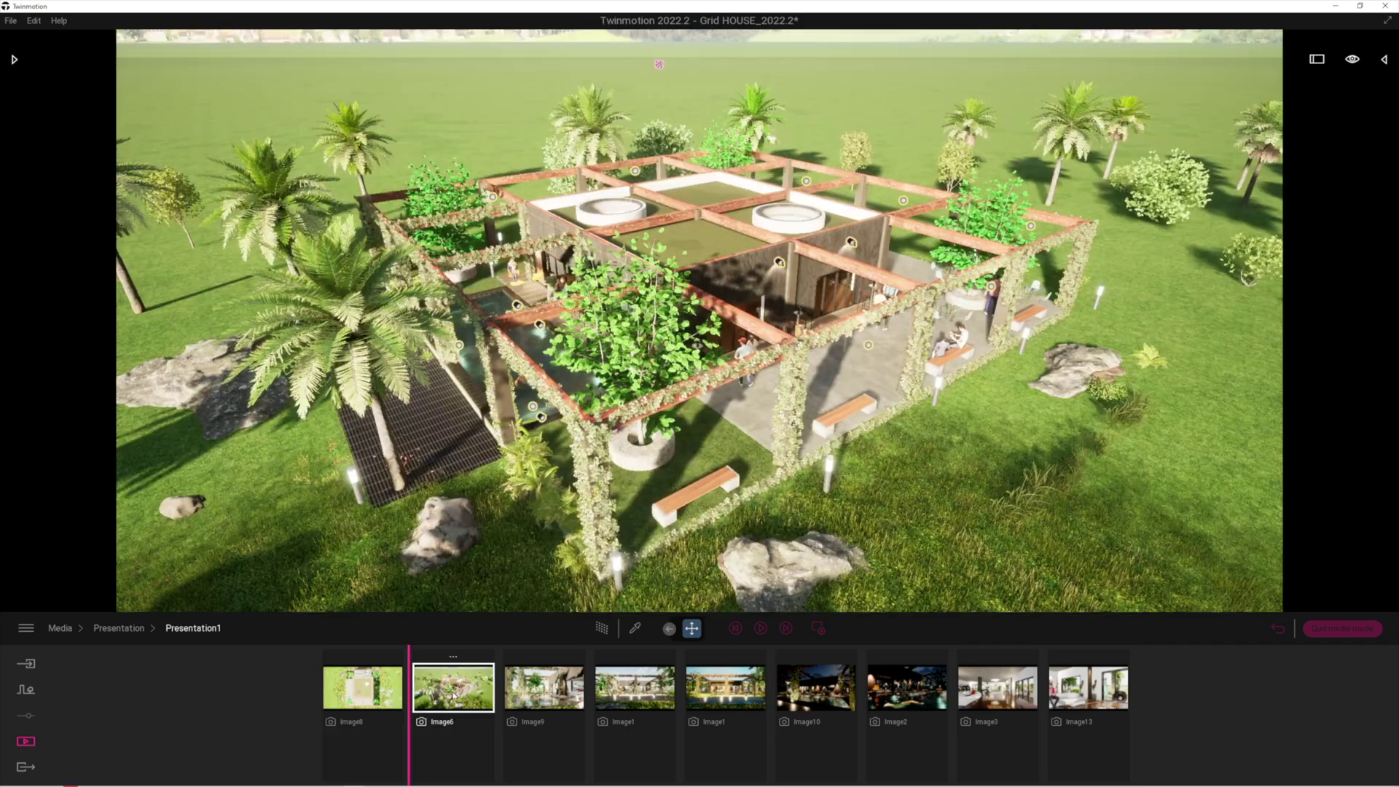
click(534, 696)
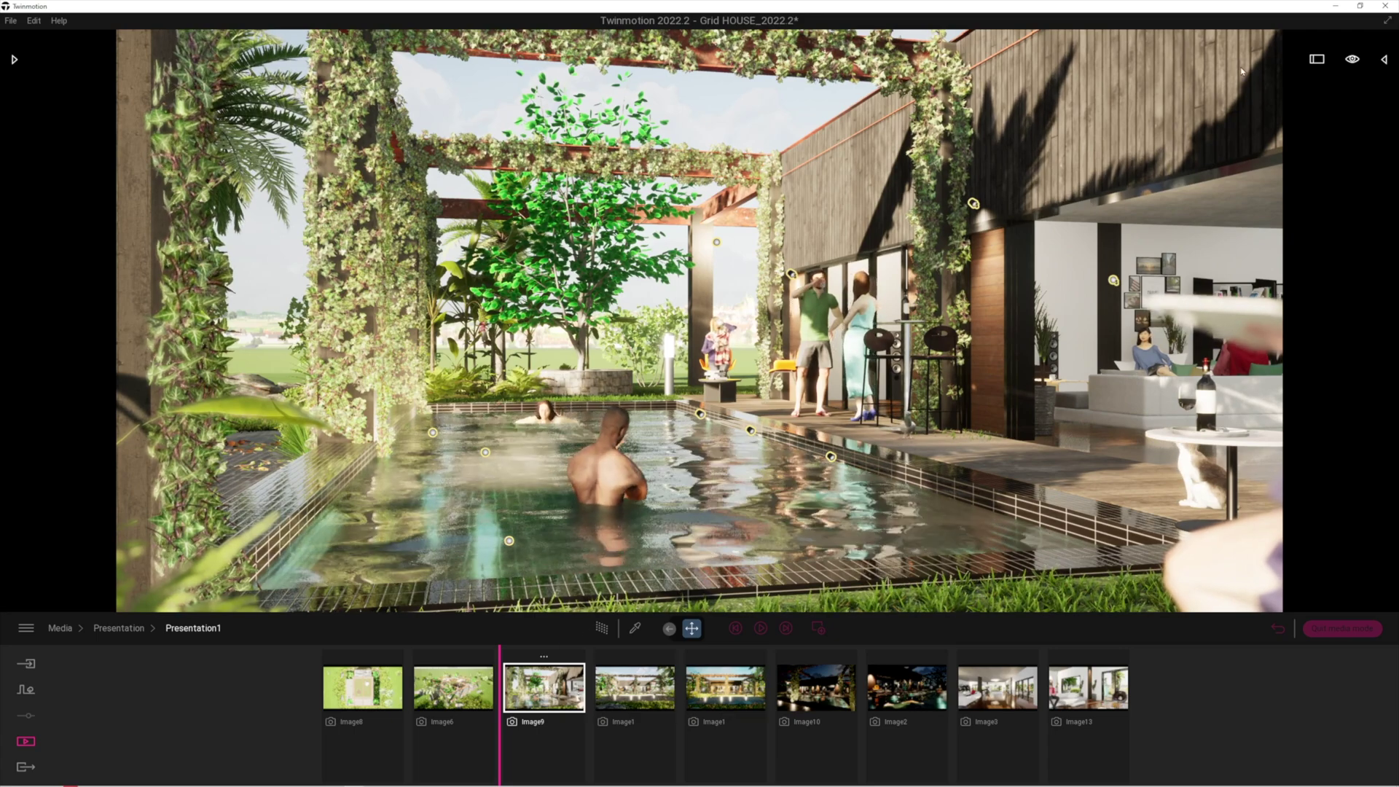
Preview the presentation full screen, trying a night-time look on Image9, and step through Image6, Image9 and Image1.
click(1318, 60)
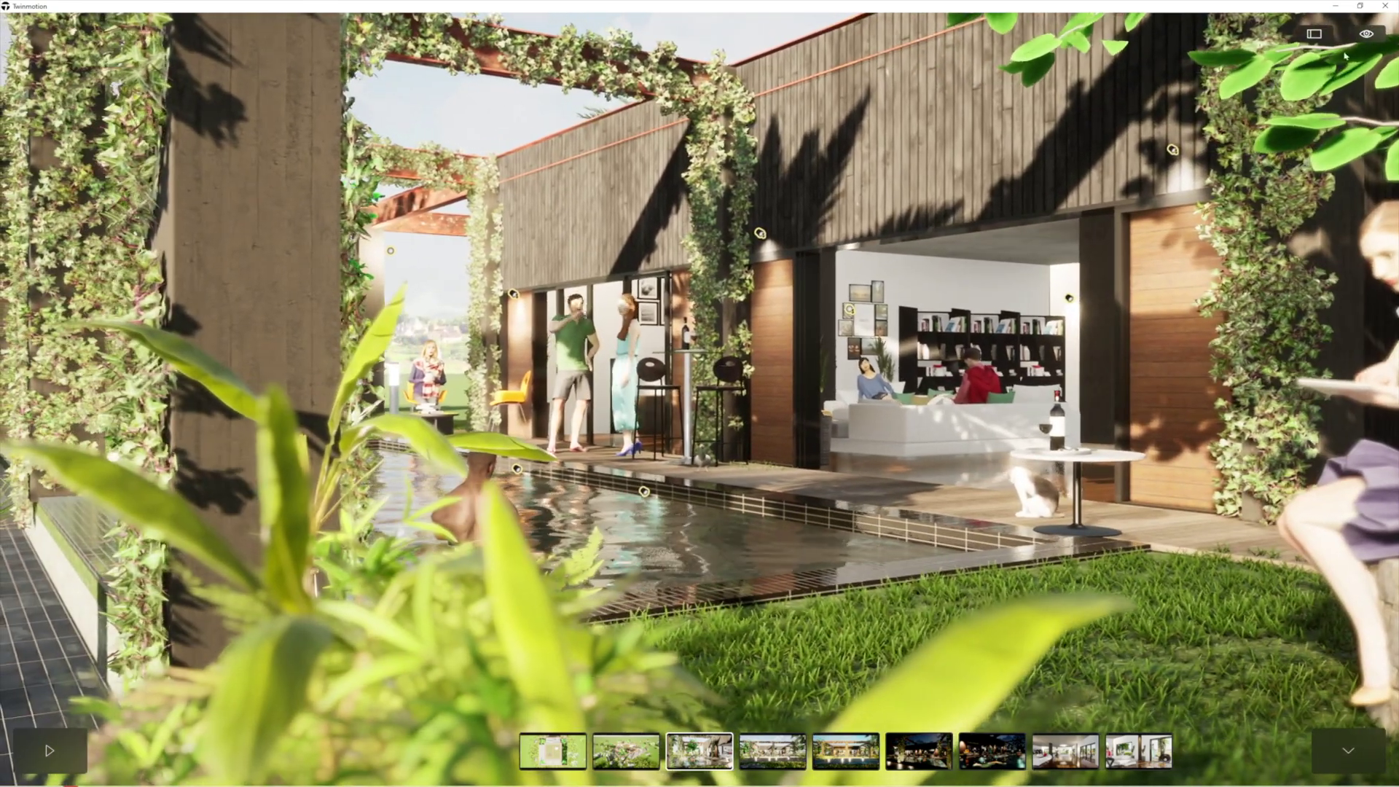
mouse_move(1339, 131)
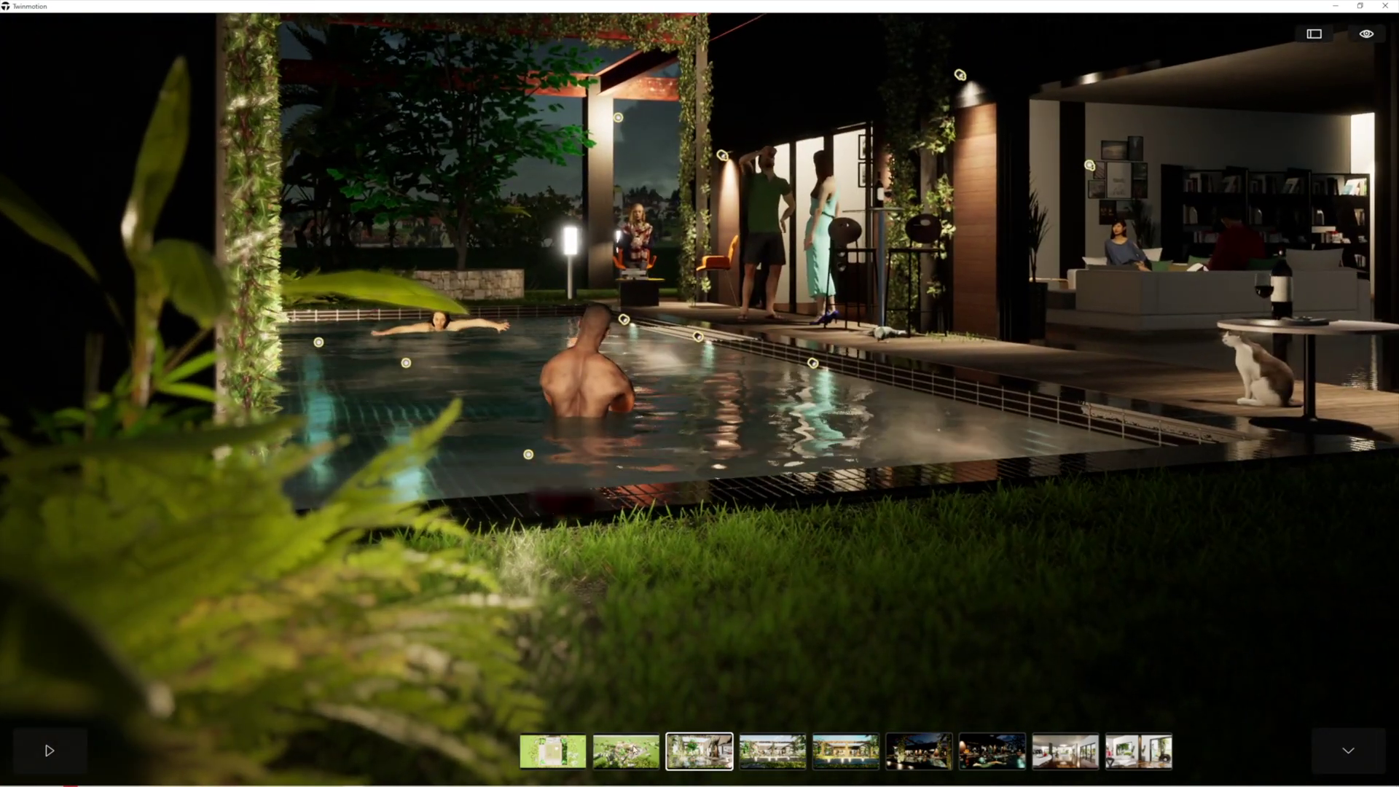
click(626, 751)
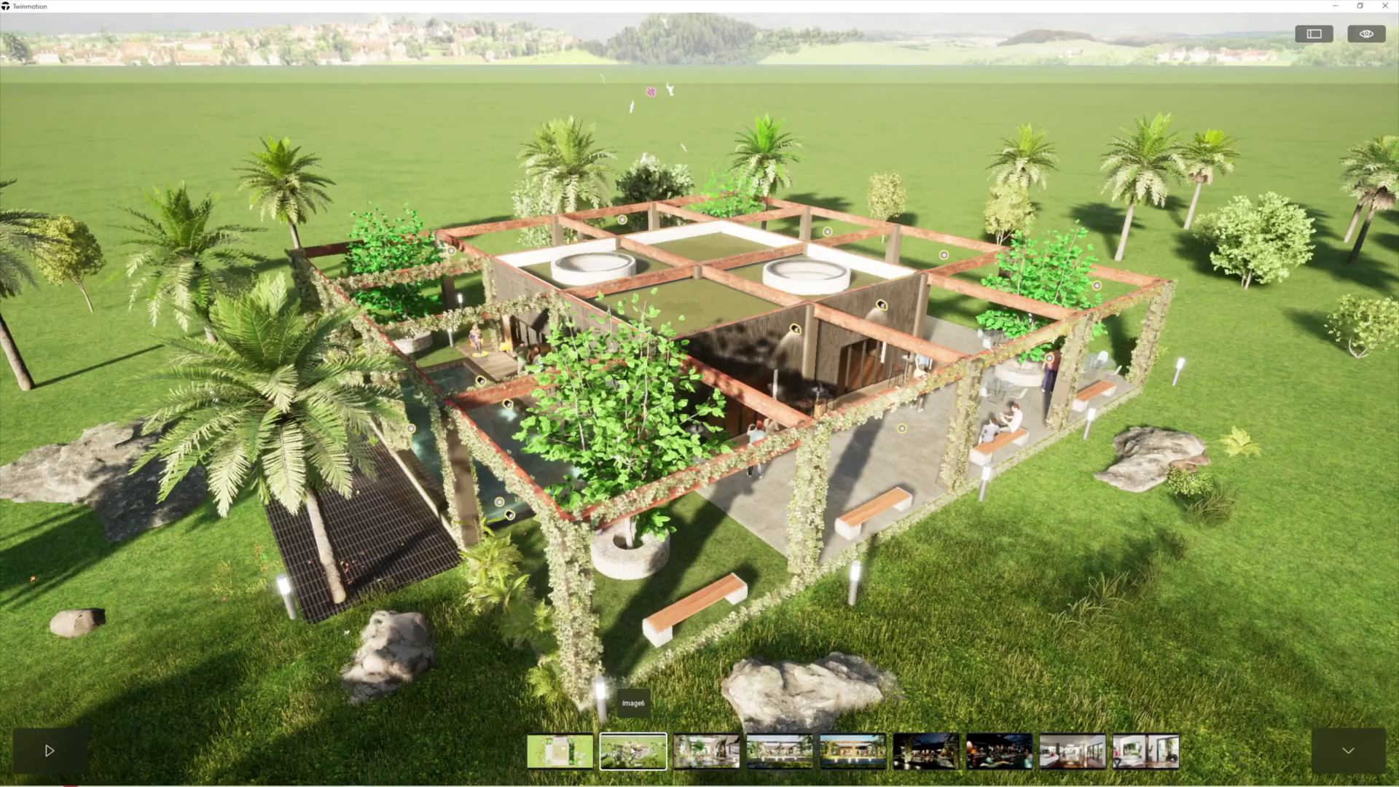
click(712, 755)
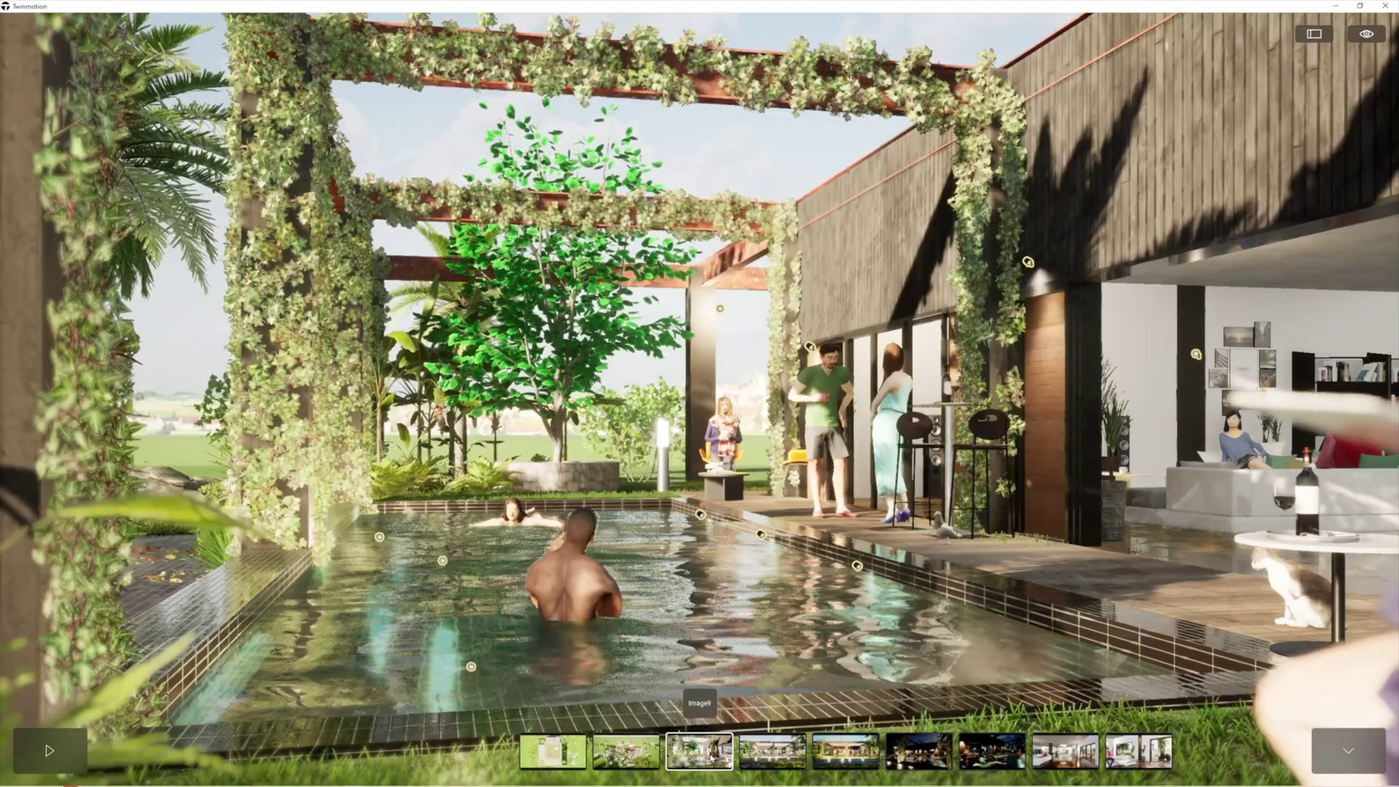
click(770, 754)
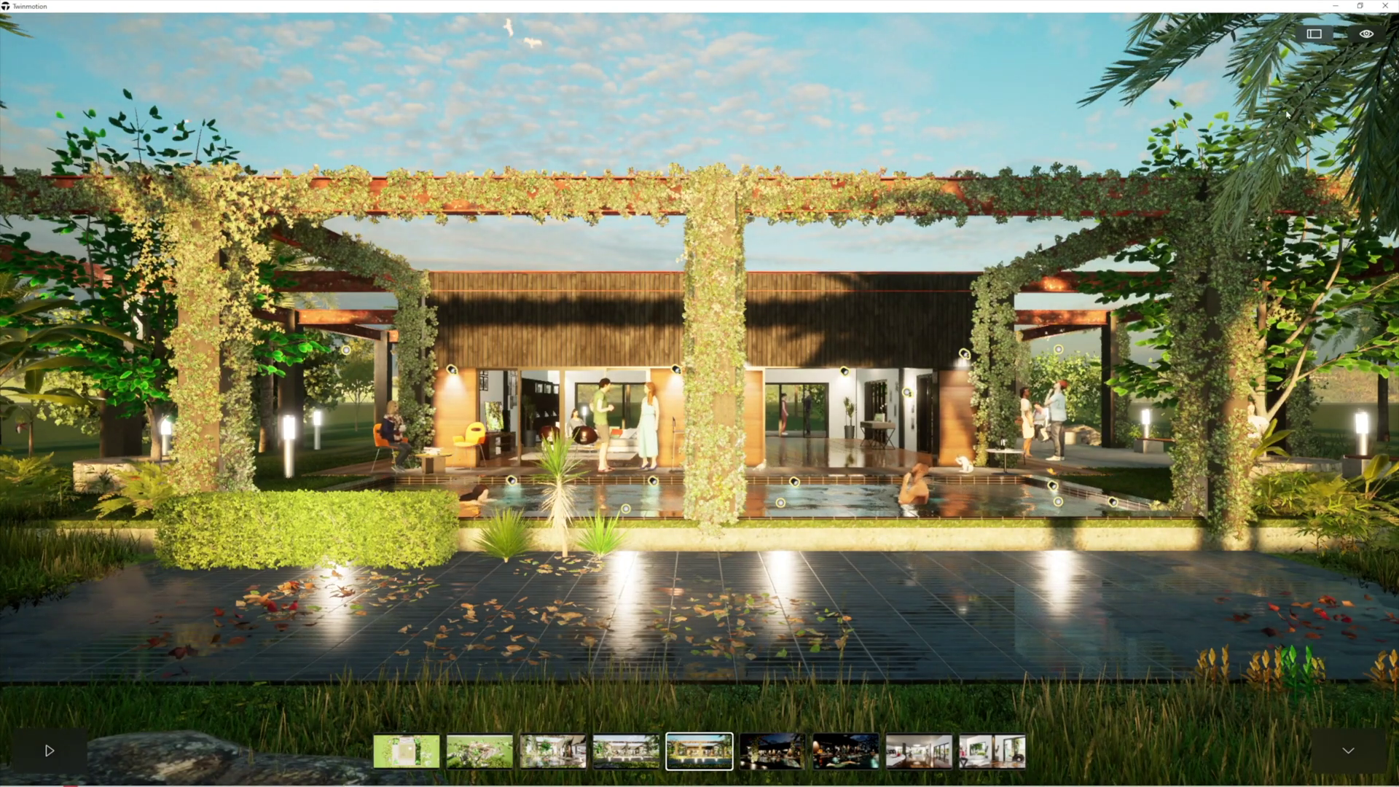
Try times of day 08:53 and 15:36 on the sunset Image1 view, and preview the night views Image10 and Image2.
drag(1297, 142, 1302, 99)
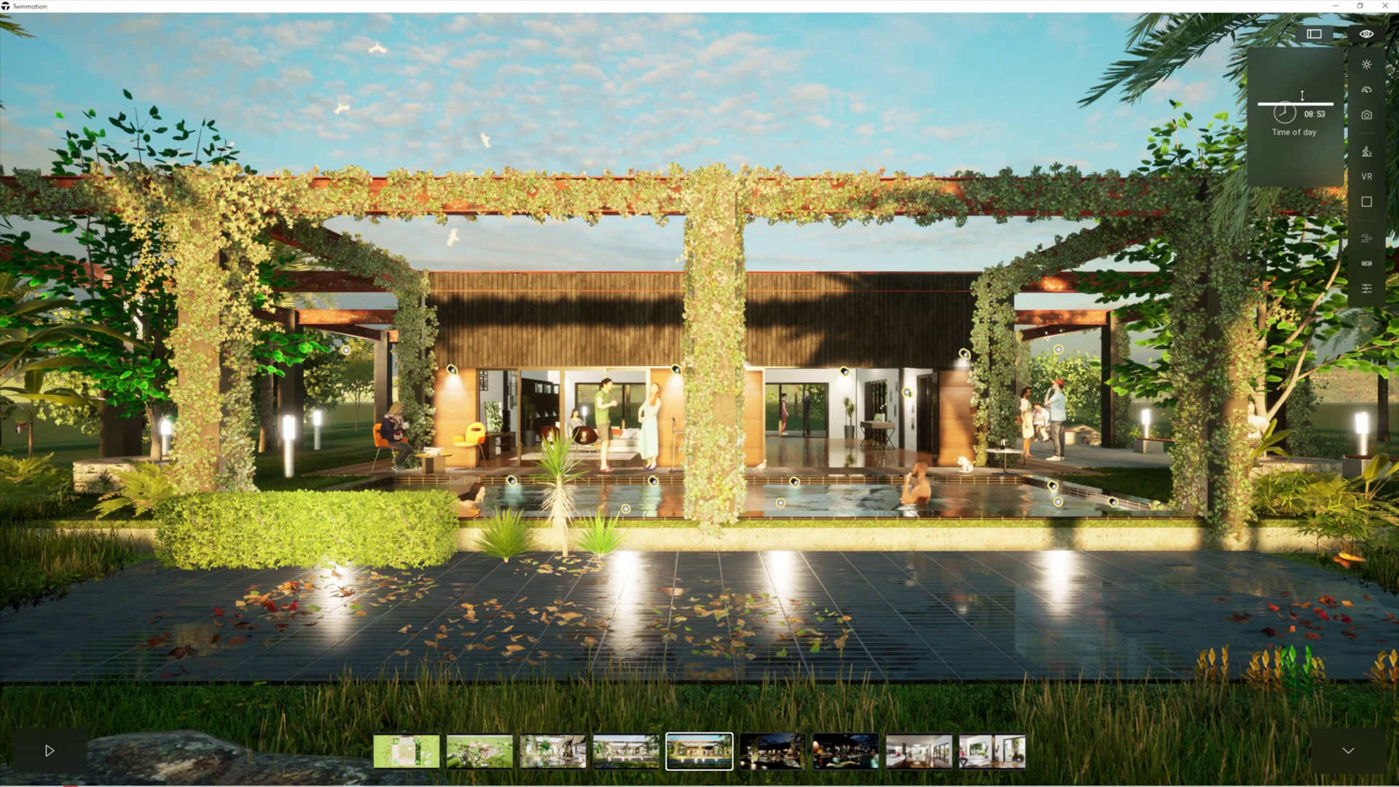
drag(1298, 124, 1298, 163)
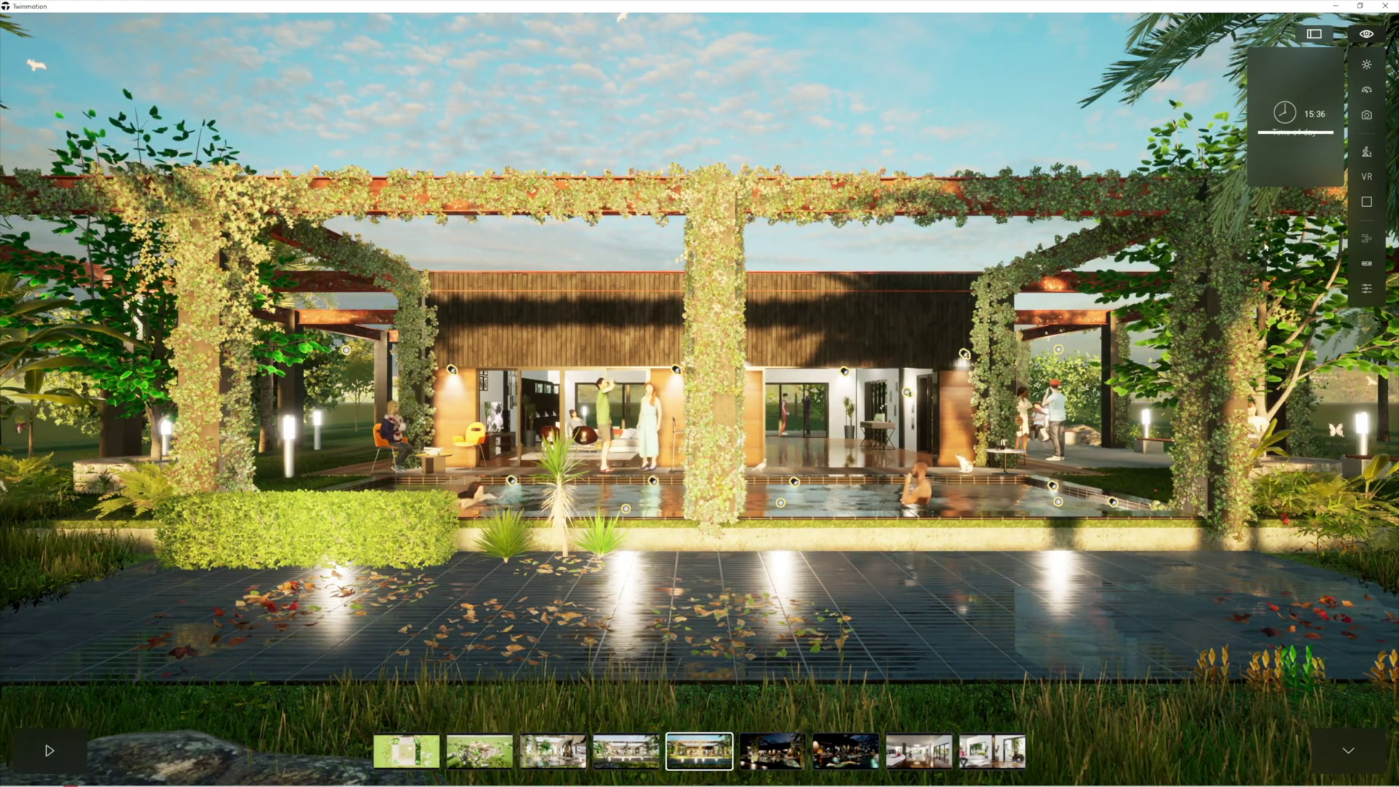
click(776, 754)
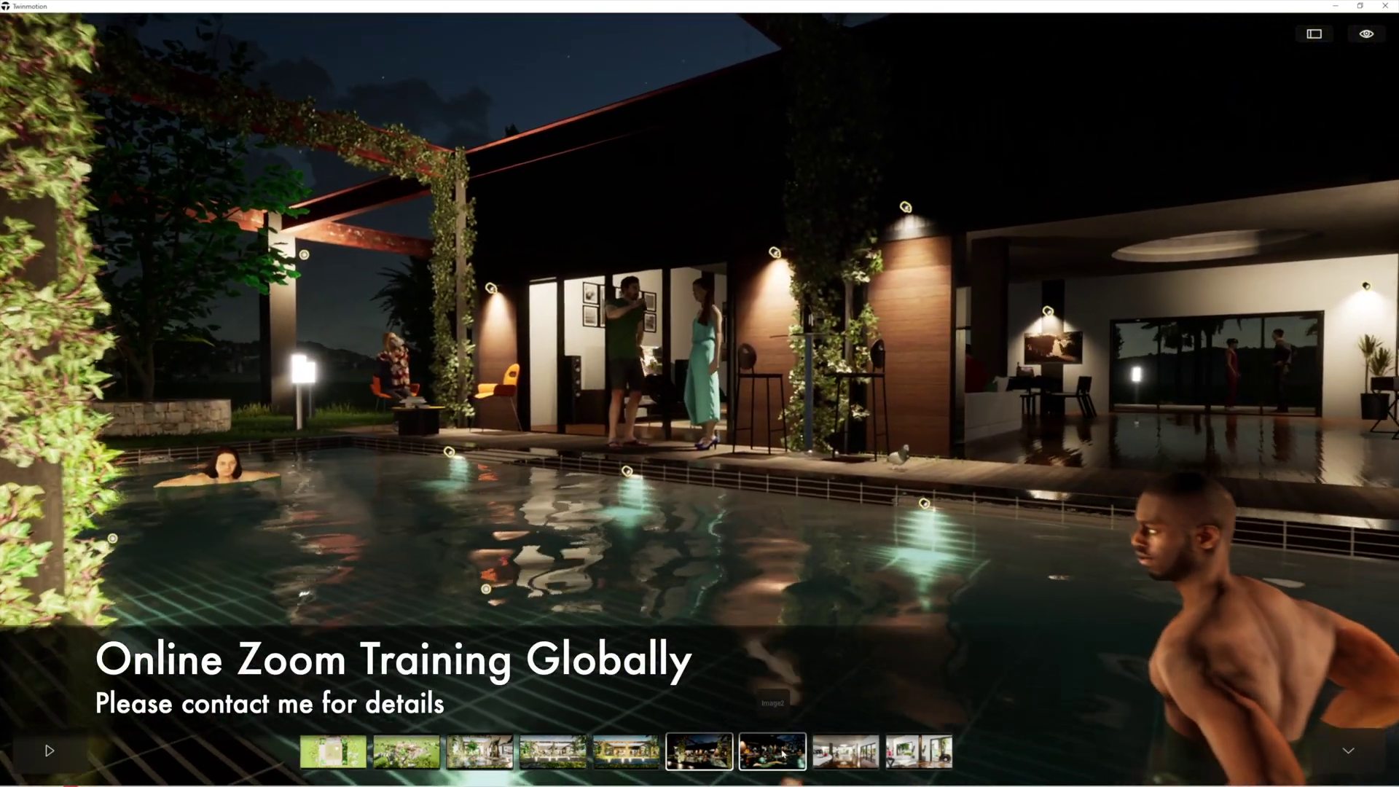
click(781, 756)
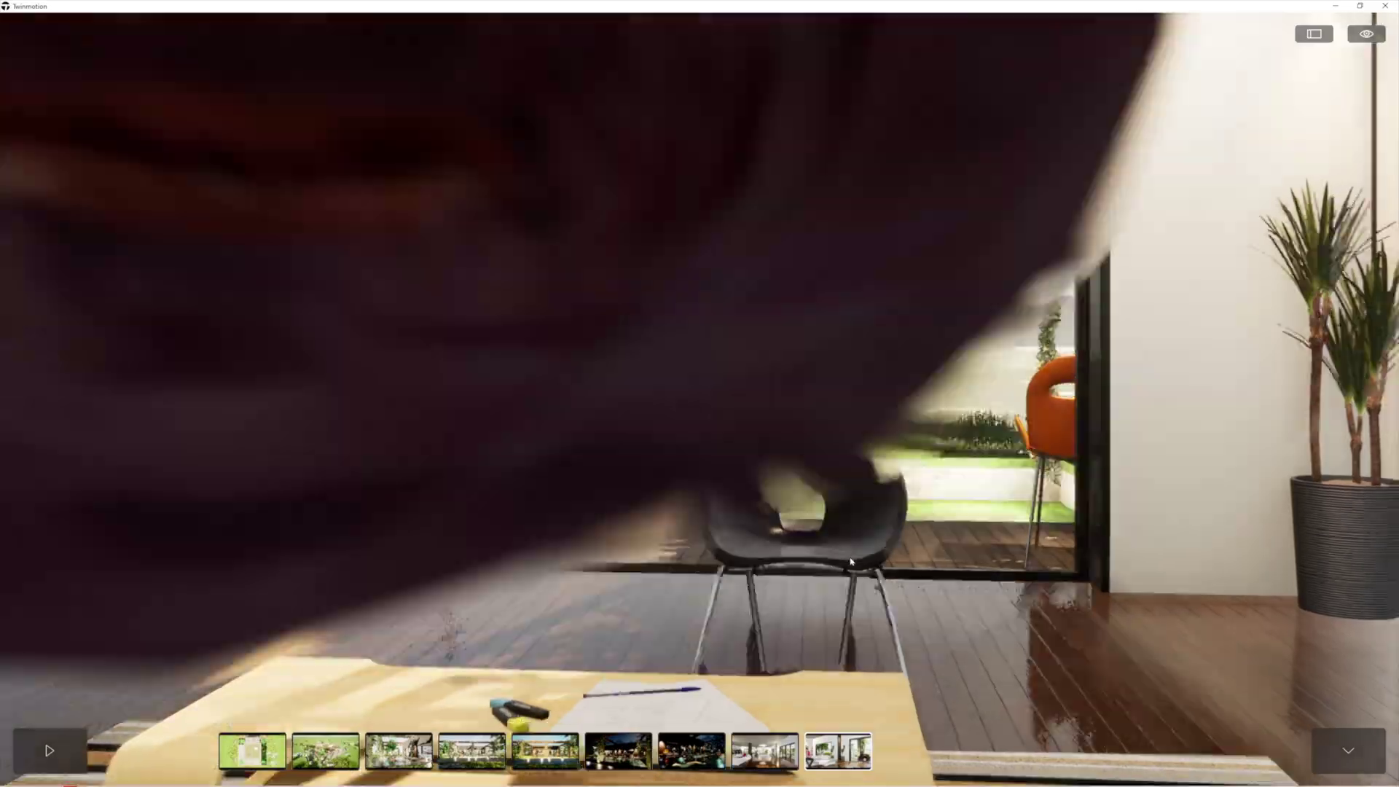
Leave the full-screen preview, remove Image8 from the presentation and place both Image1 views before Image9.
key(Escape)
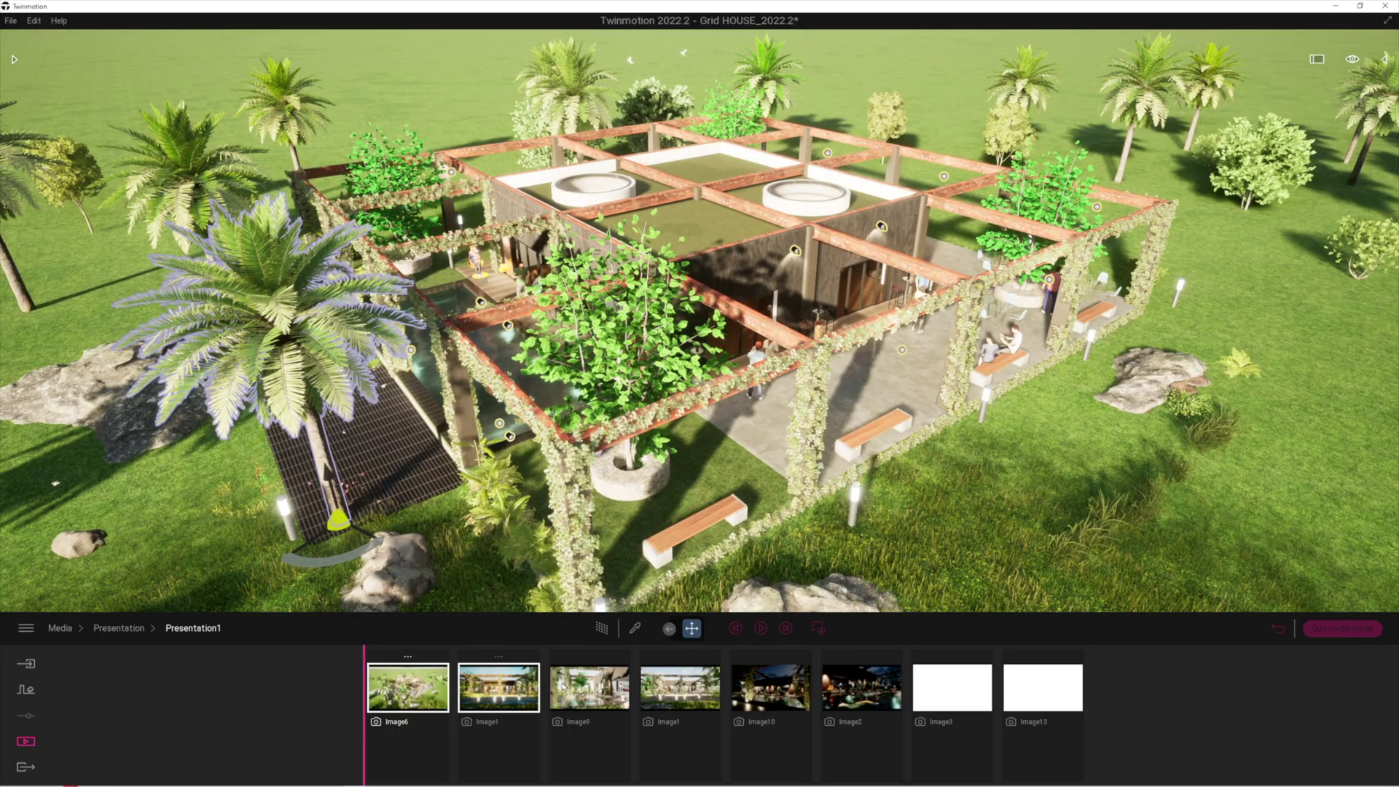
click(500, 691)
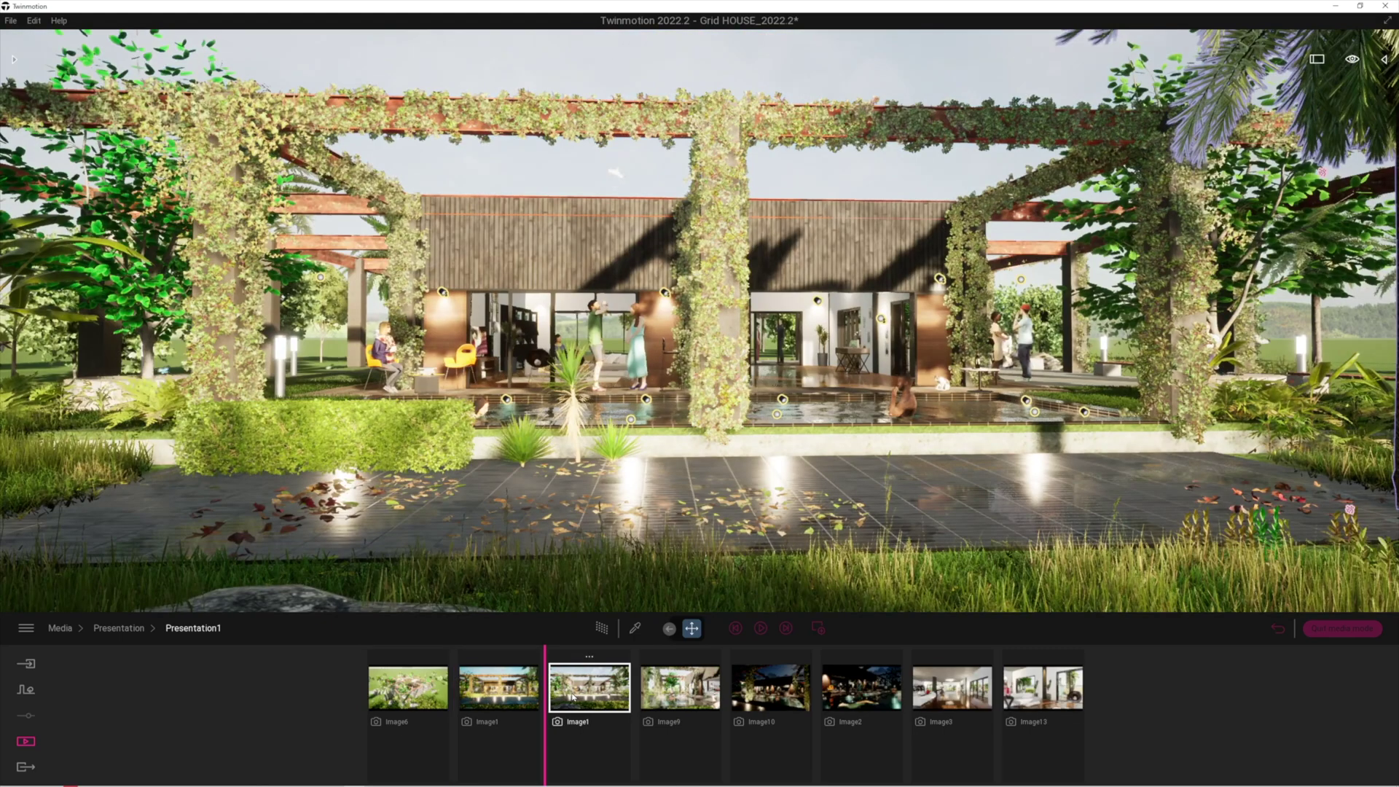
click(668, 696)
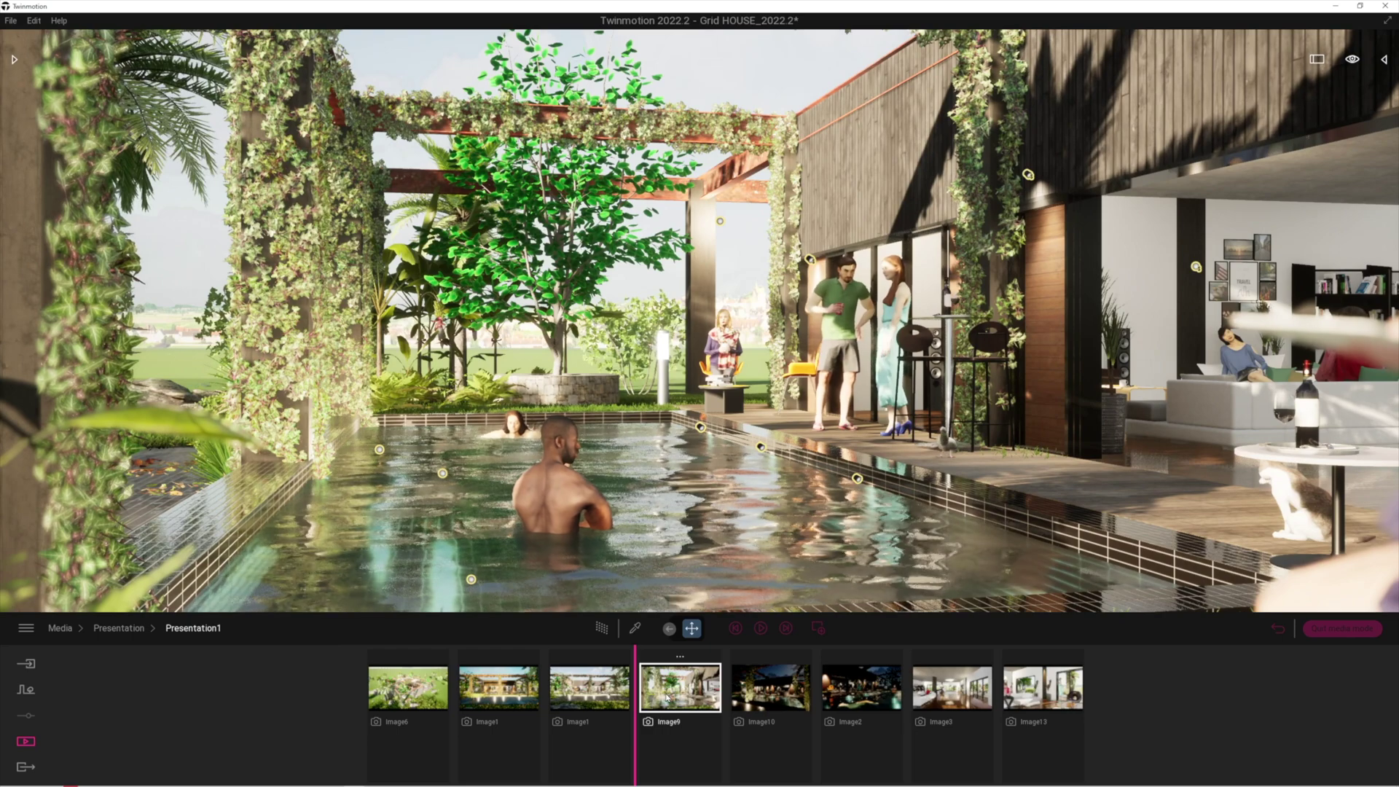
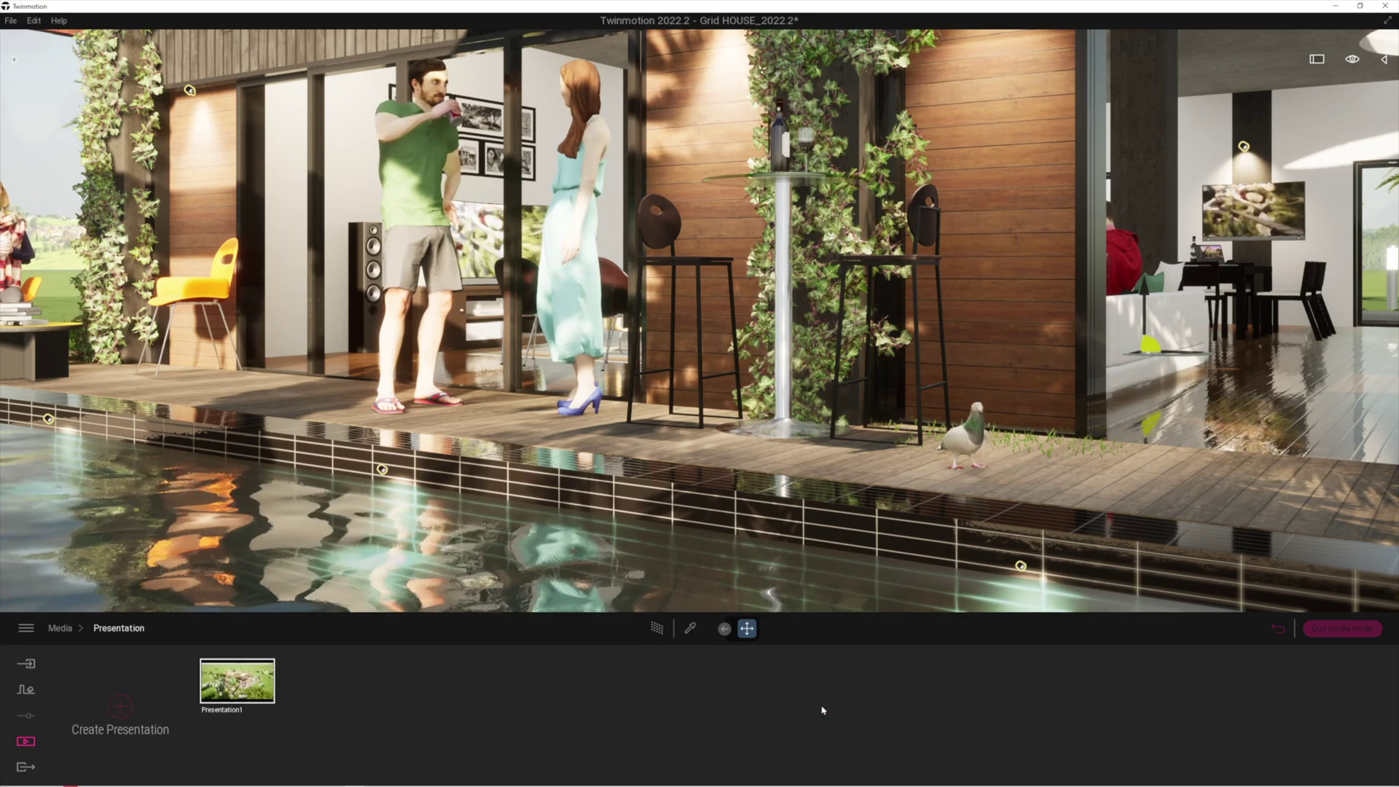
Set Presentation1's camera movement to Locked and test it full screen on Image6 and both Image1 views.
click(264, 712)
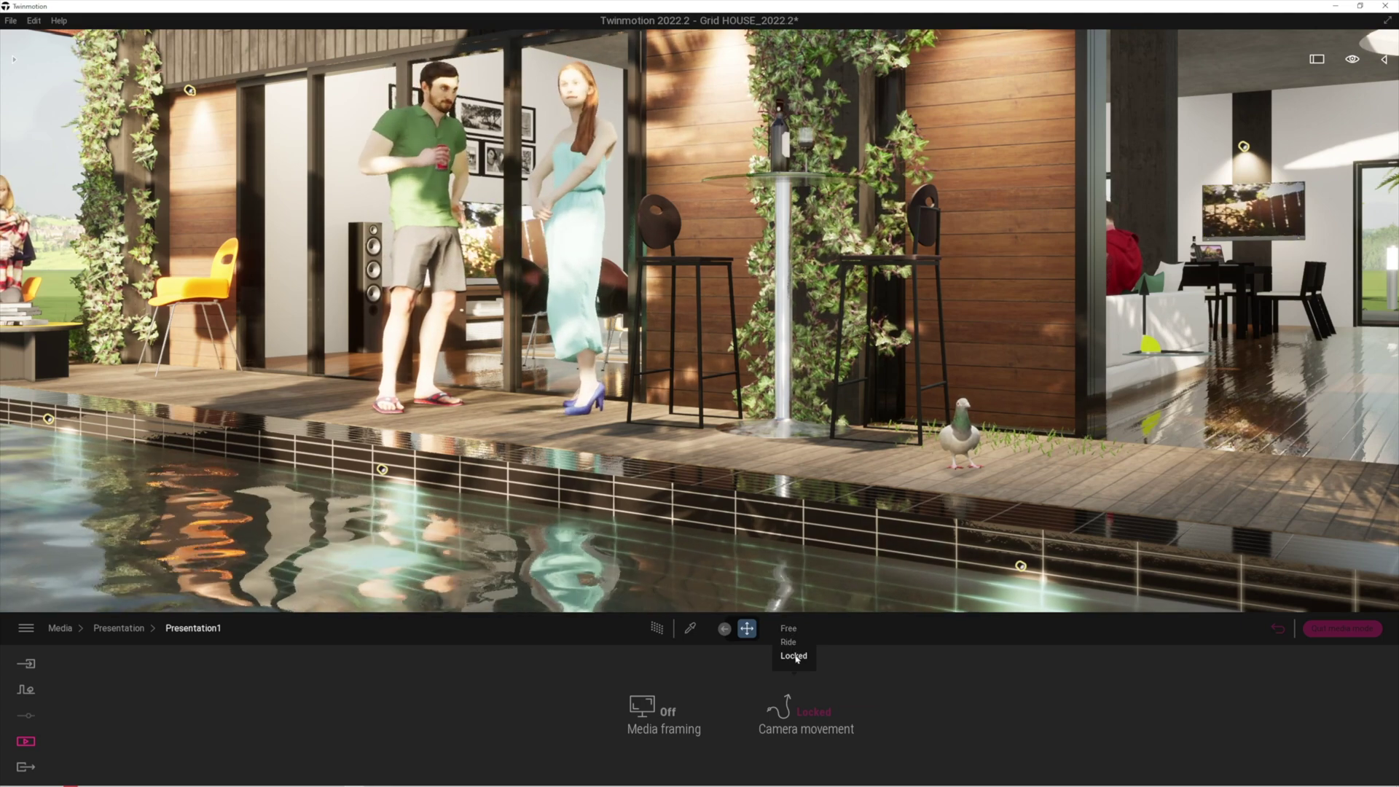
click(1317, 60)
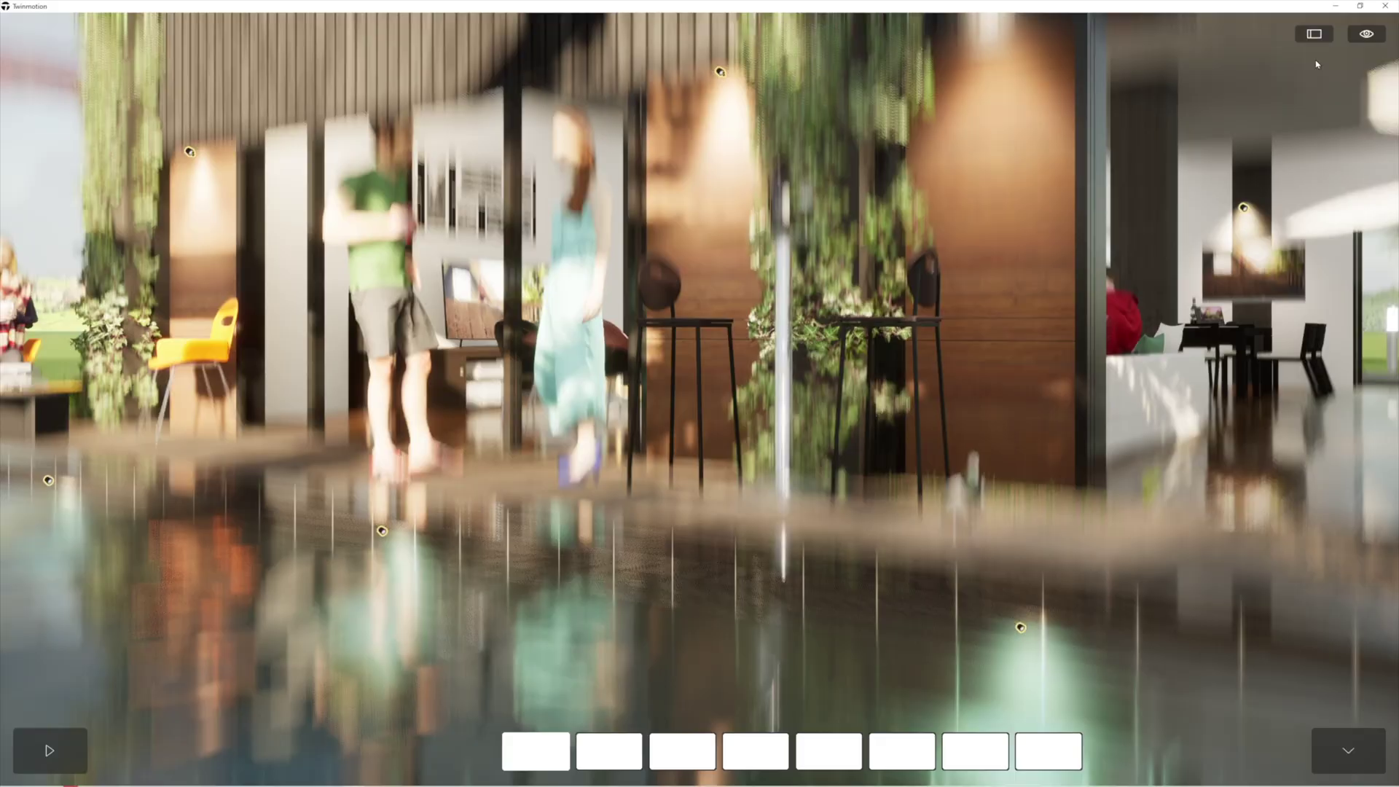
click(560, 750)
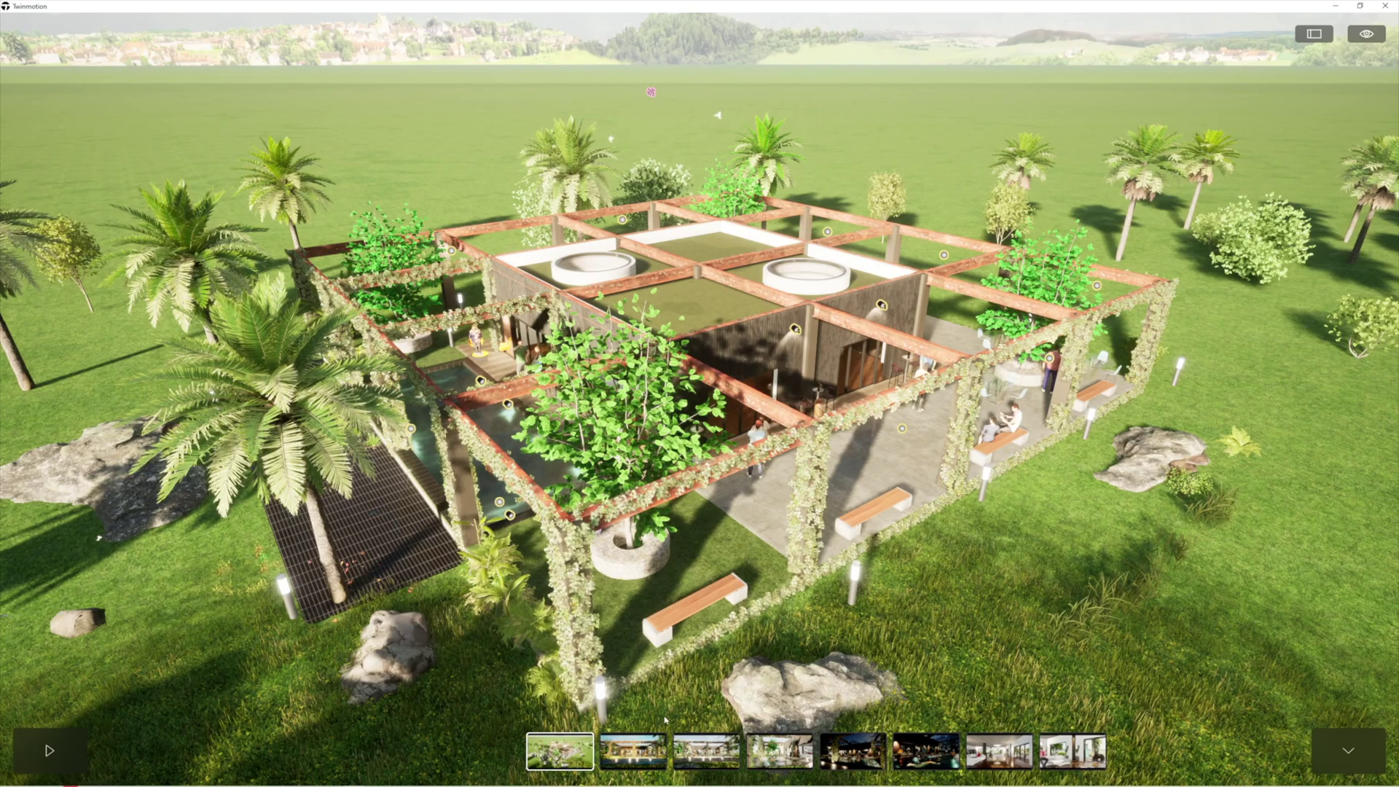
click(633, 750)
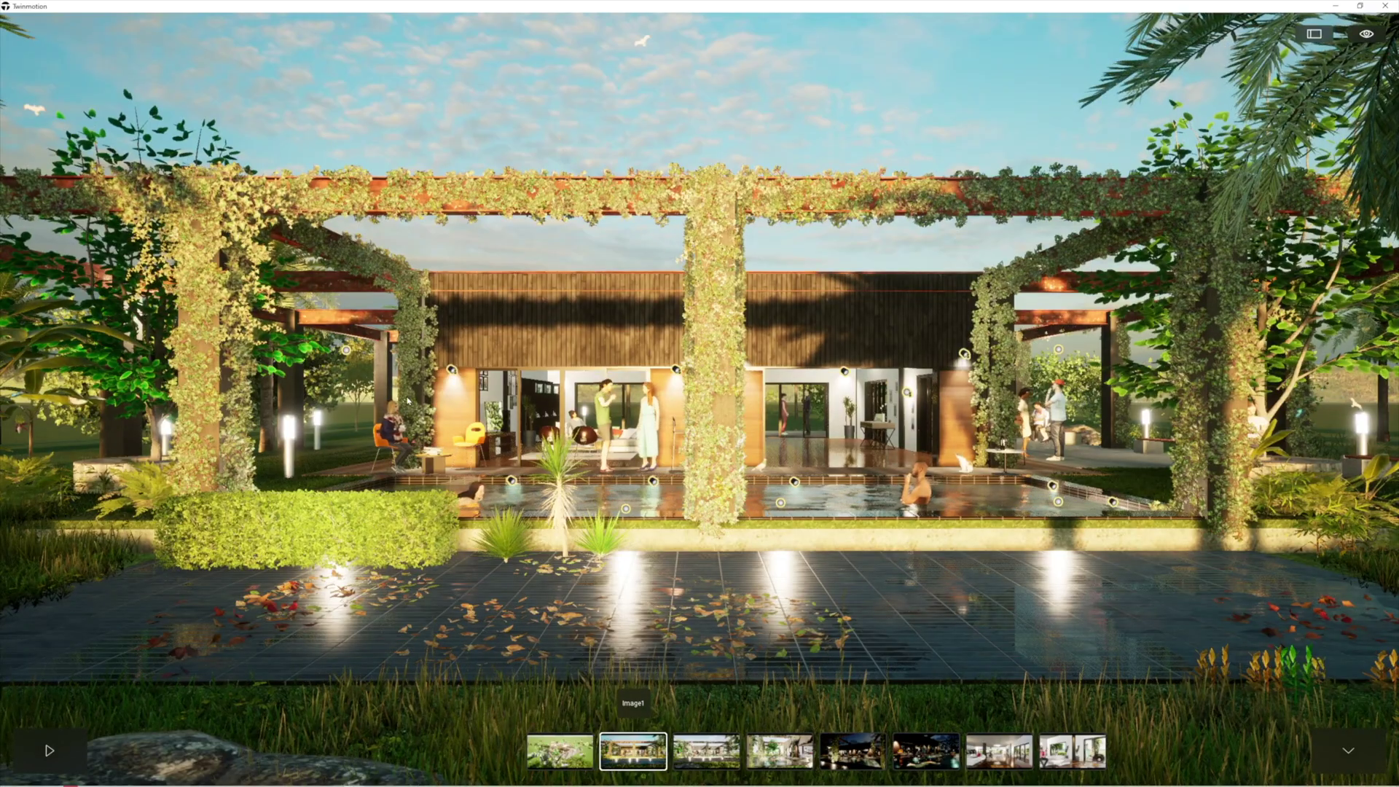
click(706, 751)
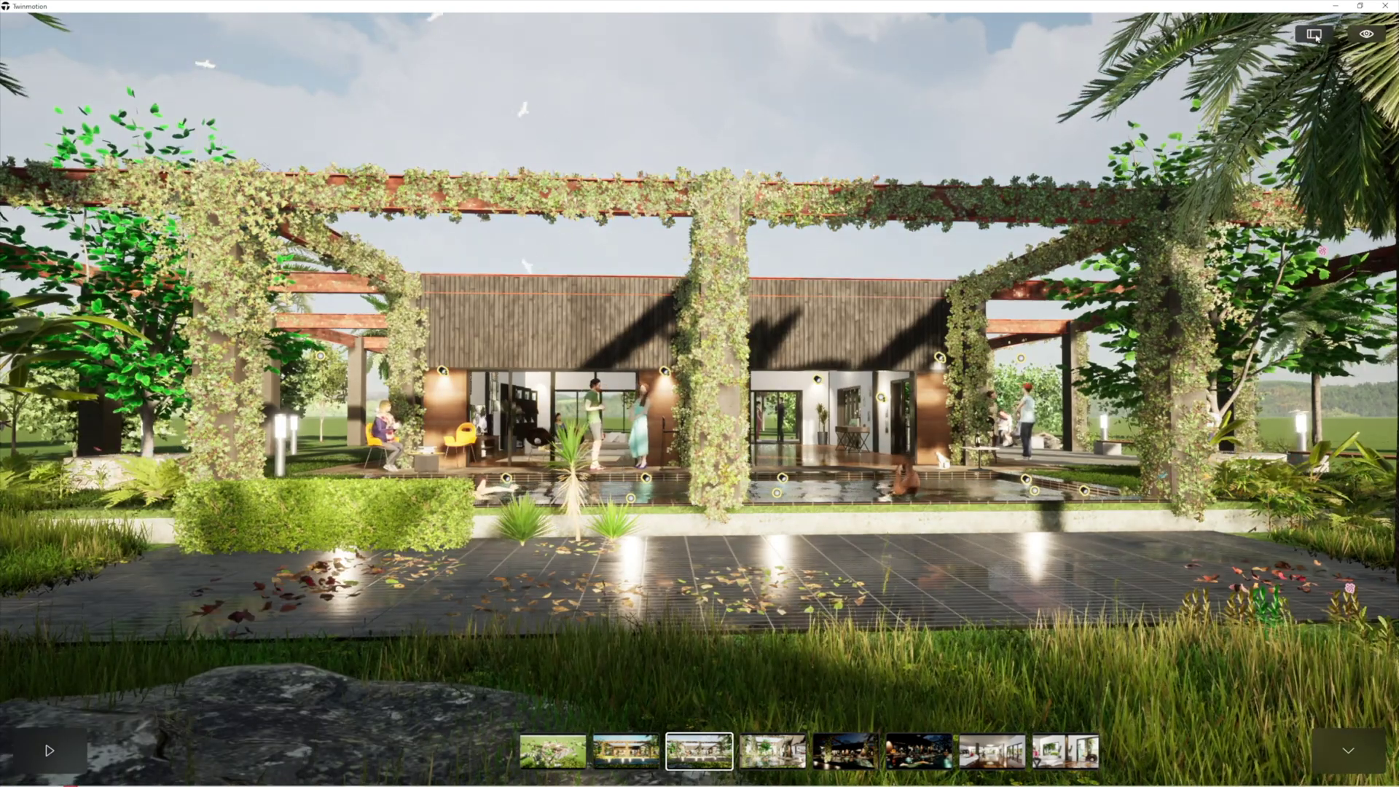
key(Escape)
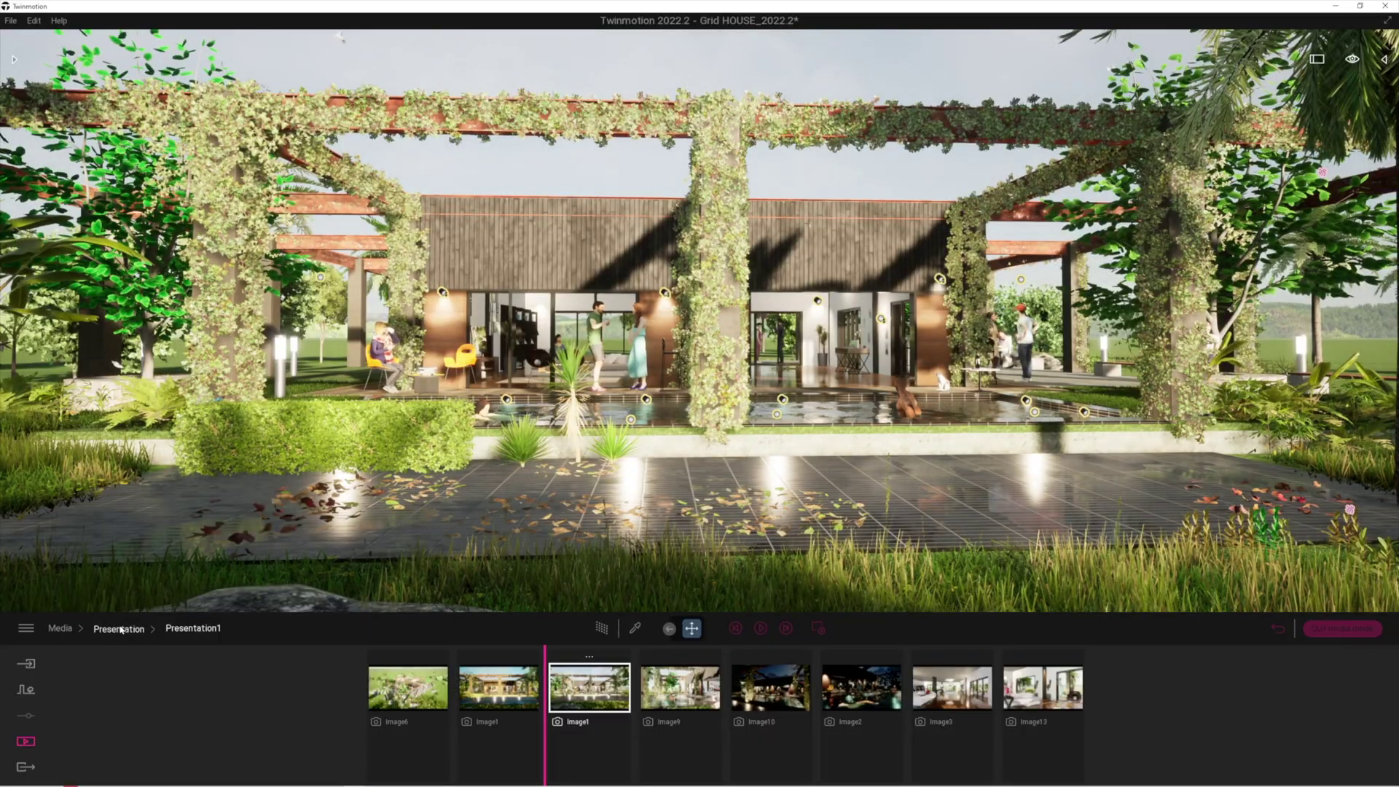
Set Presentation1's camera movement to Free and reopen the full-screen preview.
click(121, 630)
click(240, 682)
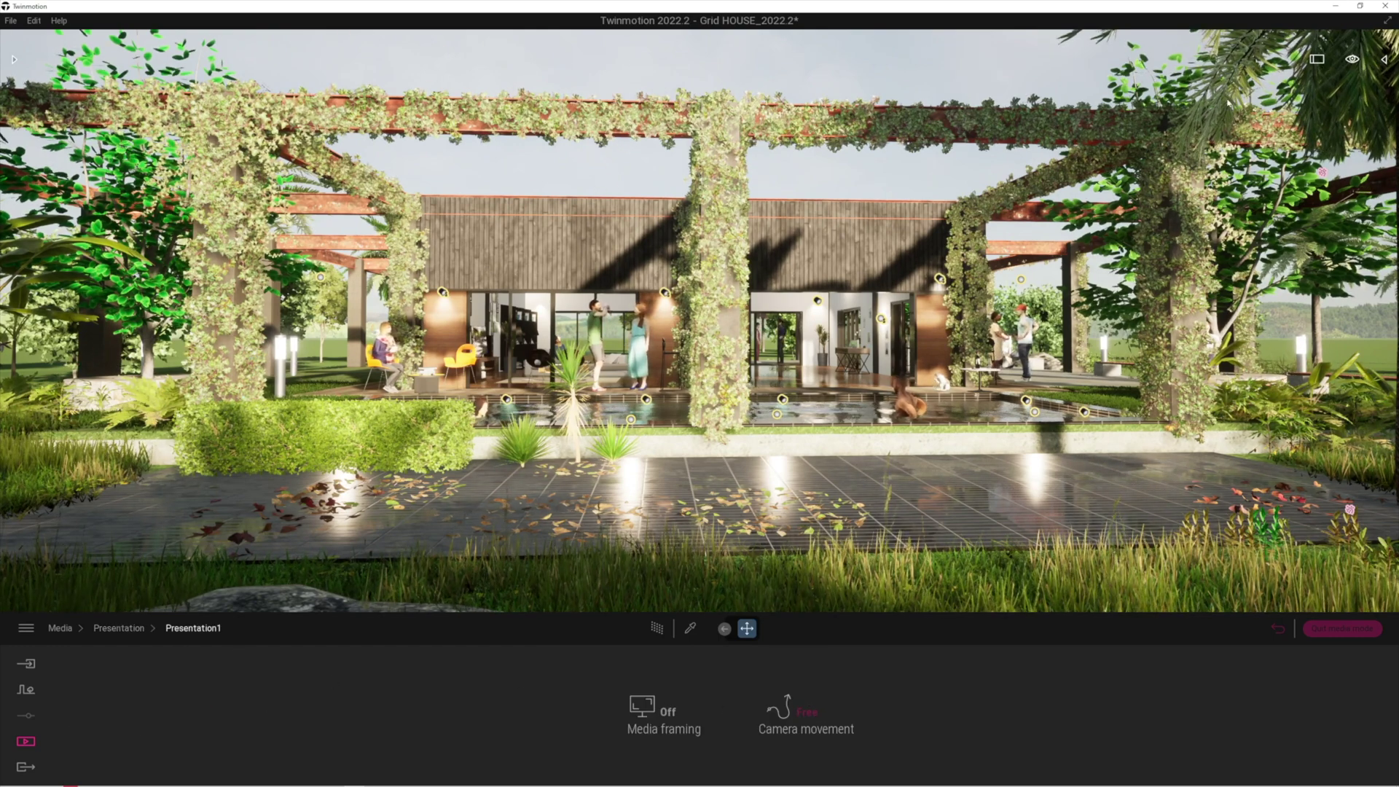
click(1317, 60)
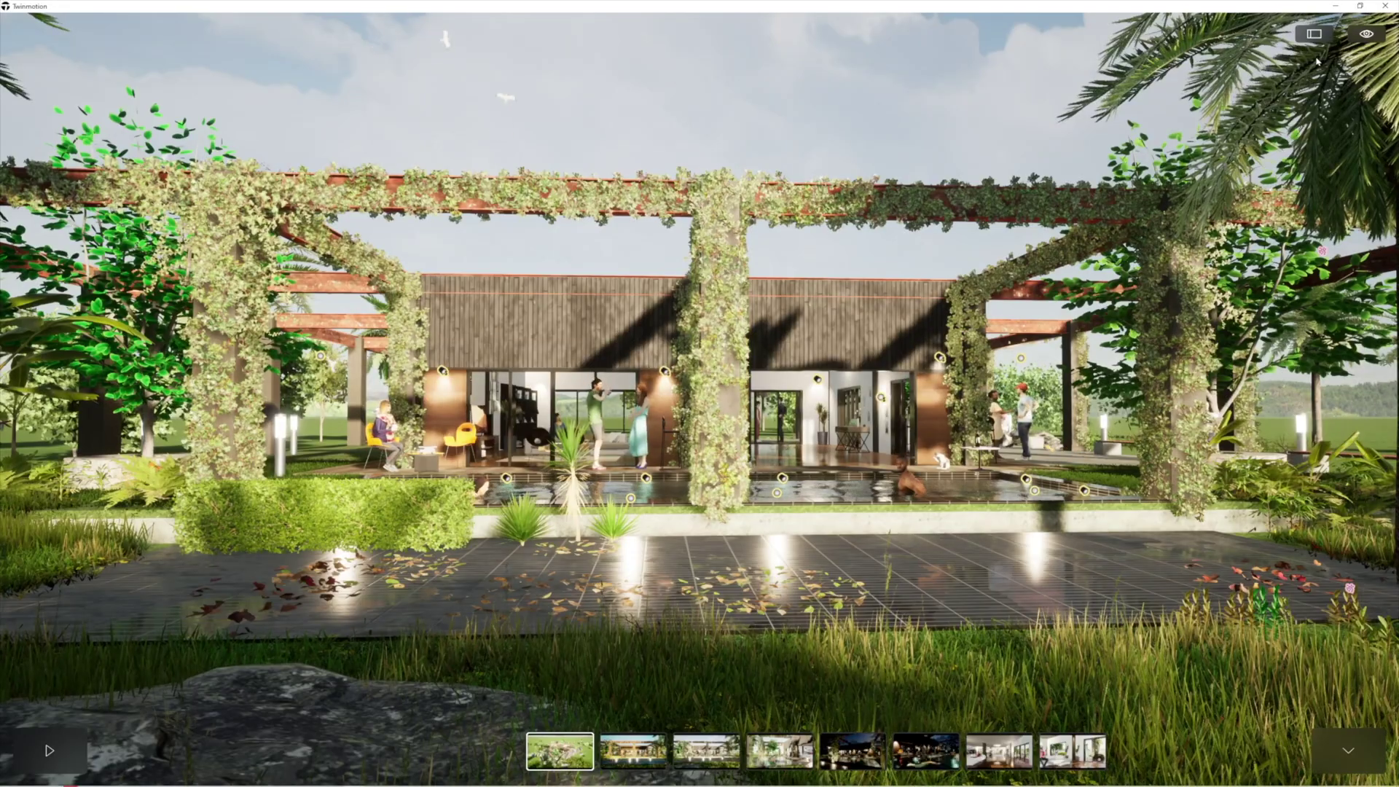
Look around freely in Image6, the sunset Image1 view and the night view Image10.
click(560, 750)
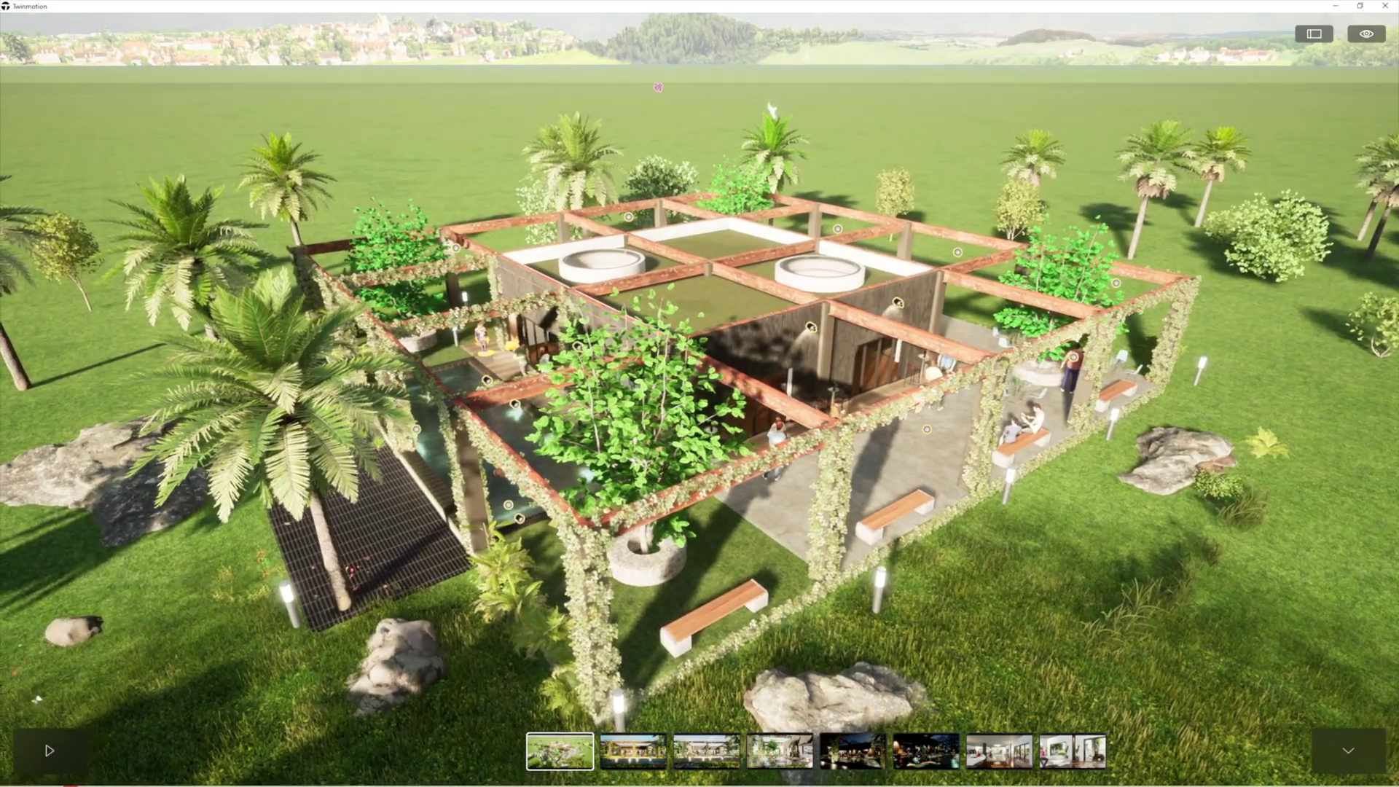
click(633, 751)
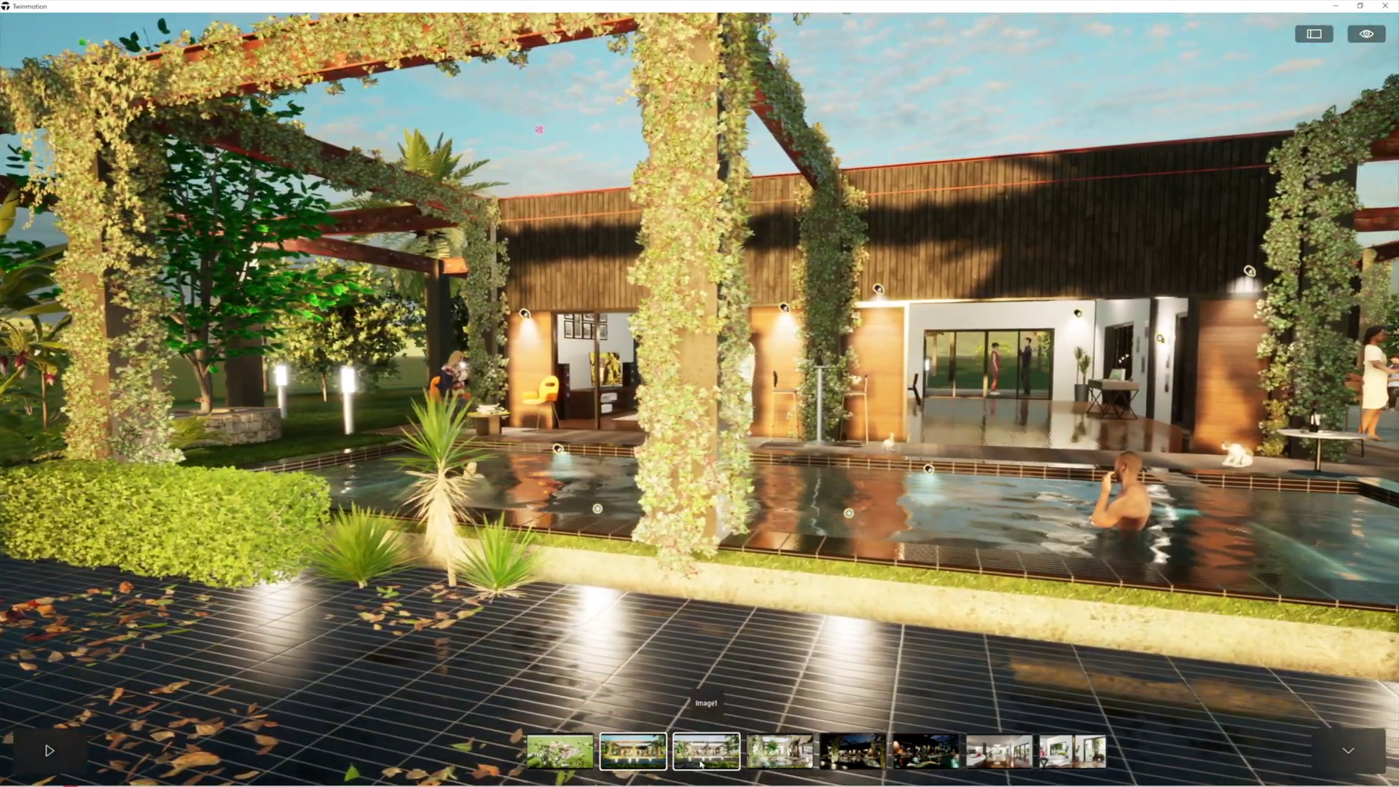
click(853, 751)
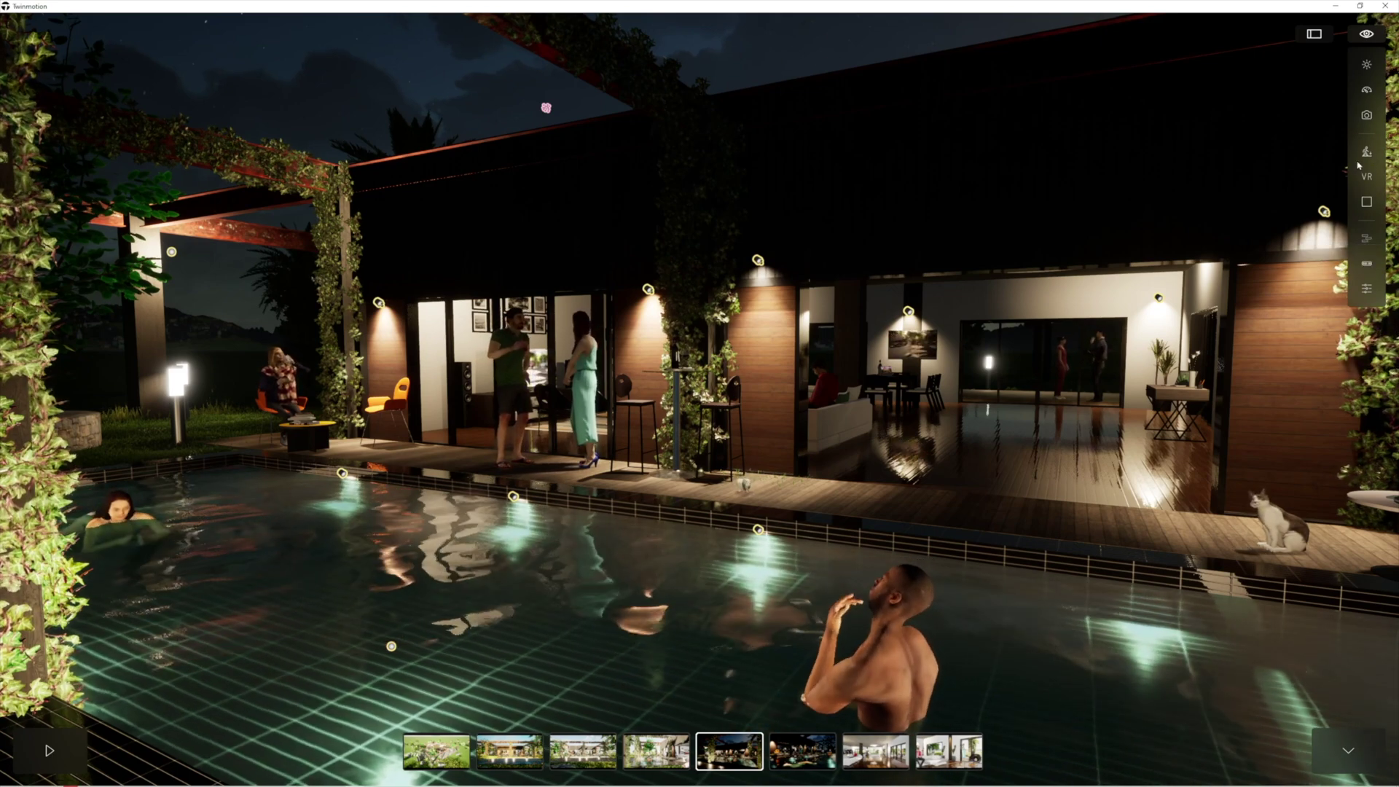
Try the Flat outline visual style on Image10 and return to Image6.
mouse_move(1369, 206)
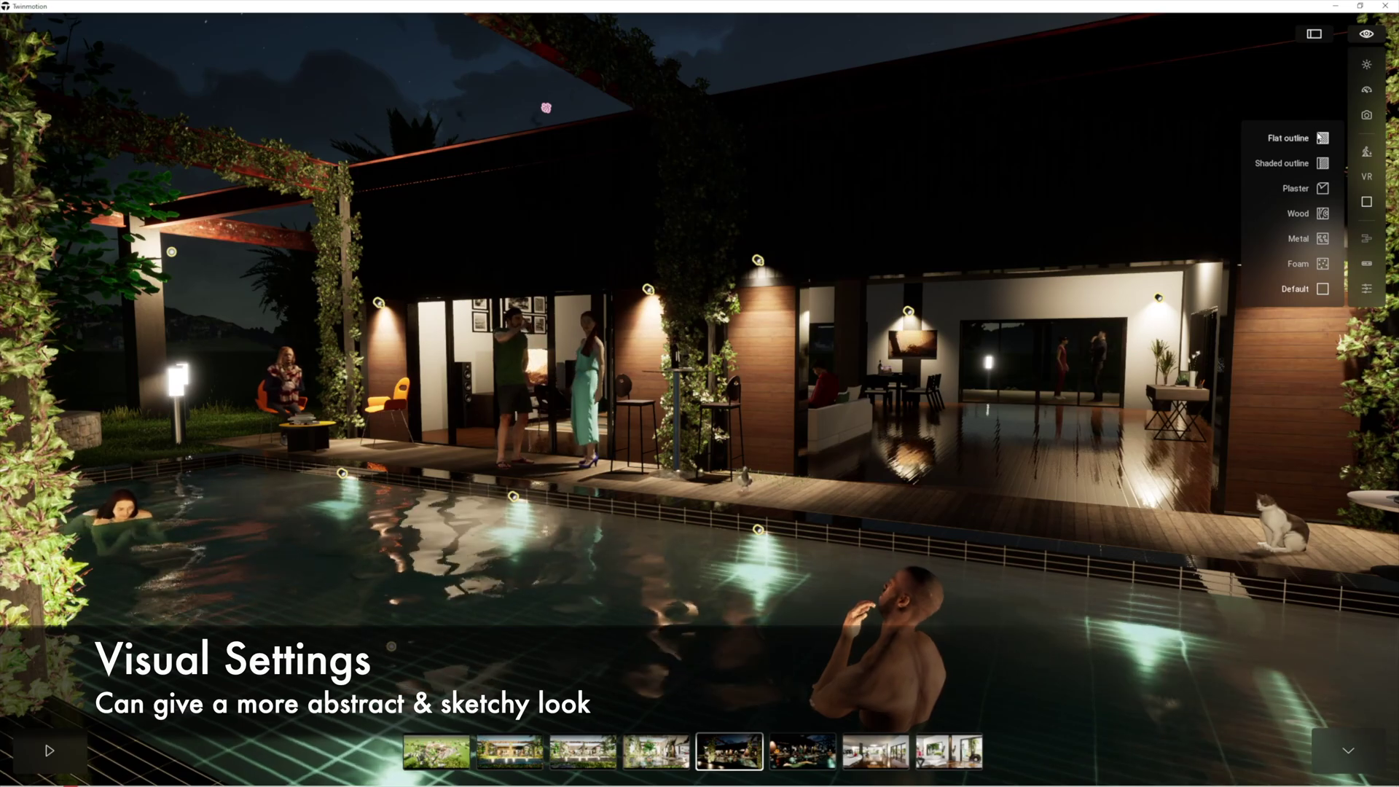
click(1322, 138)
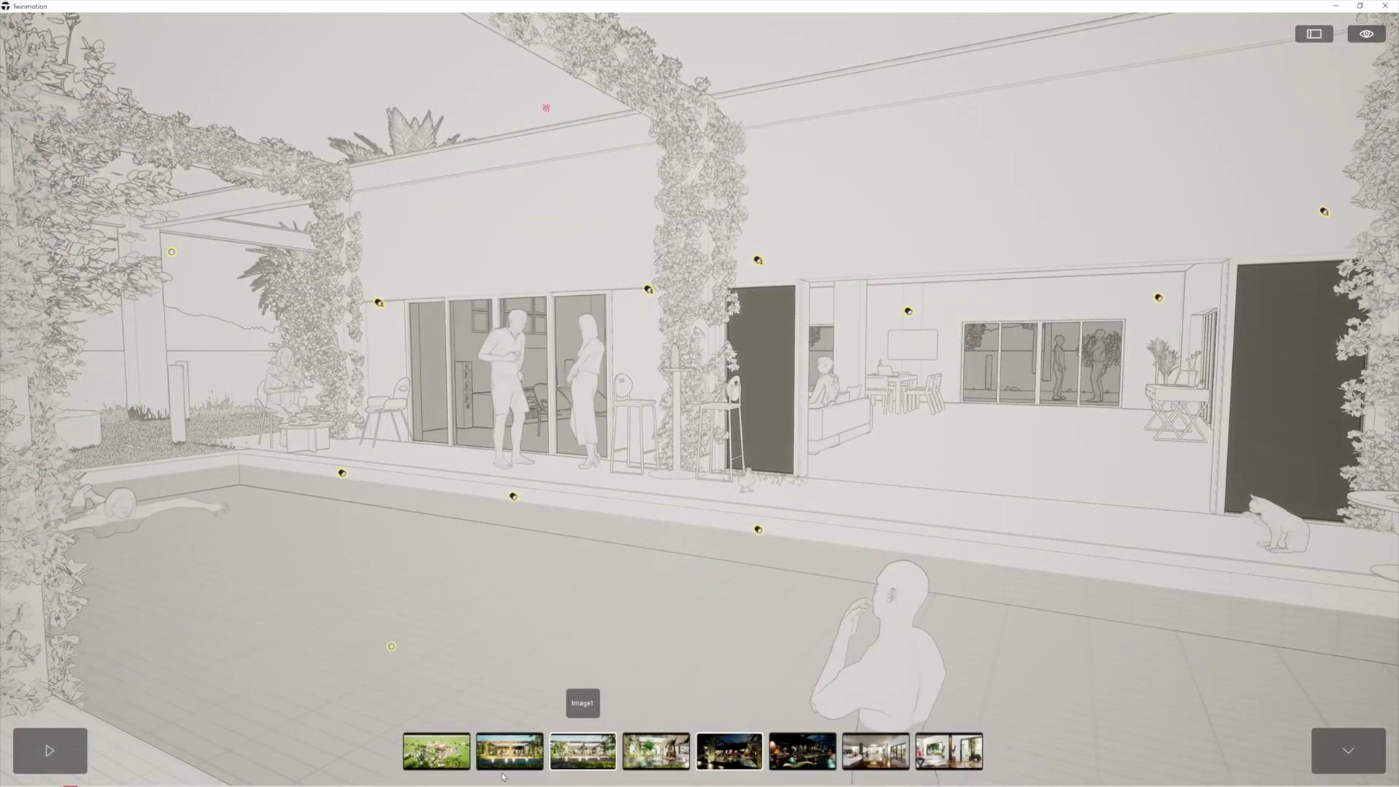
click(438, 758)
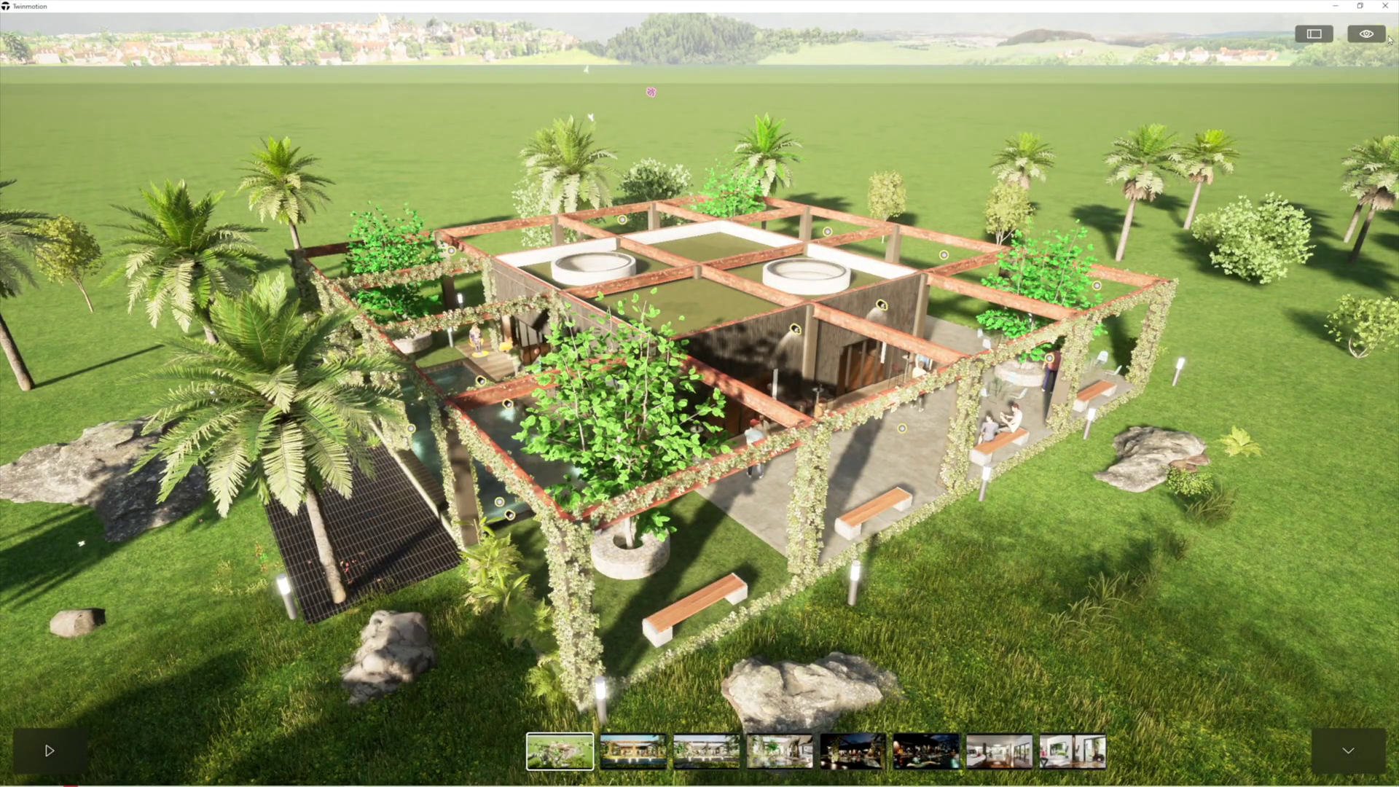
Preview the Shaded outline and Plaster rendering styles on Image6, and move in to inspect the pool terrace in Plaster.
mouse_move(1374, 41)
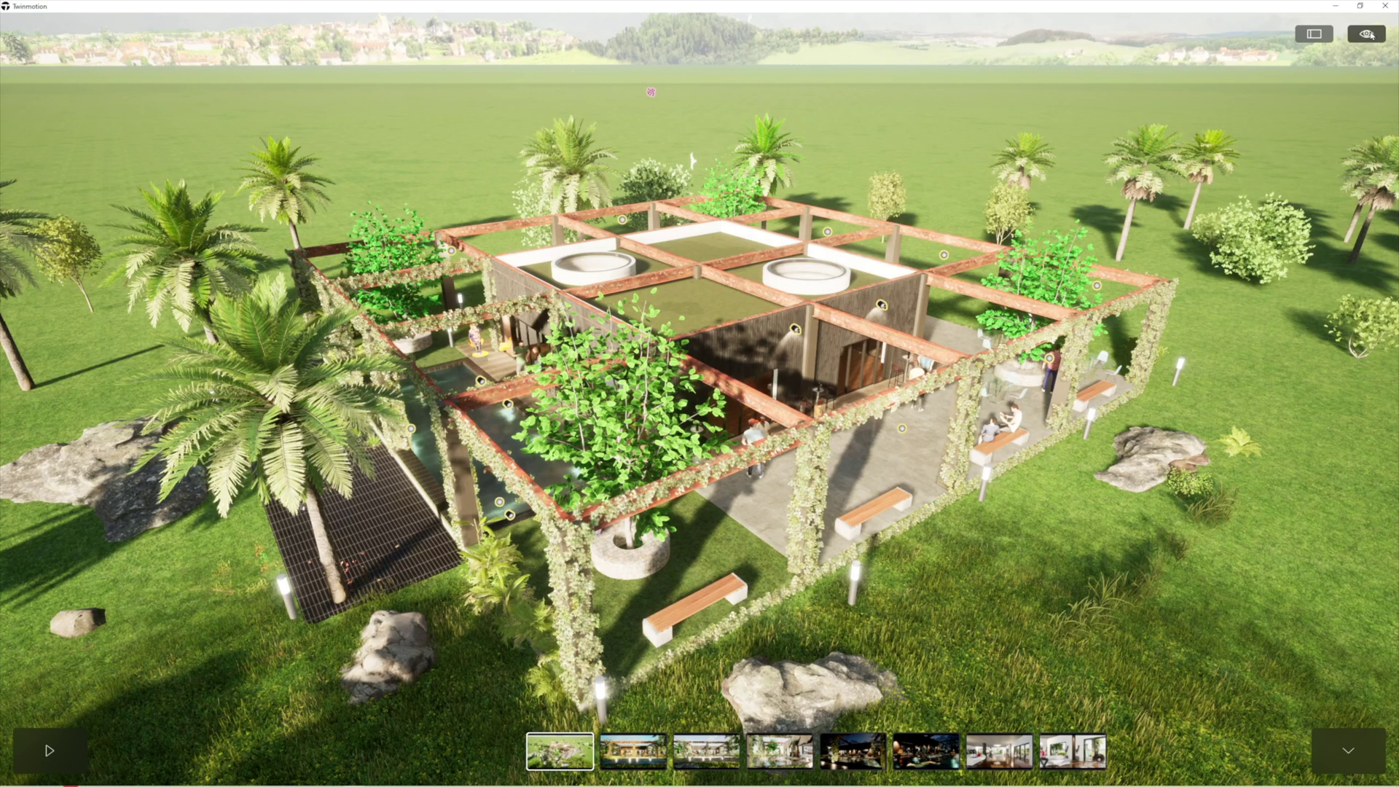
mouse_move(1368, 204)
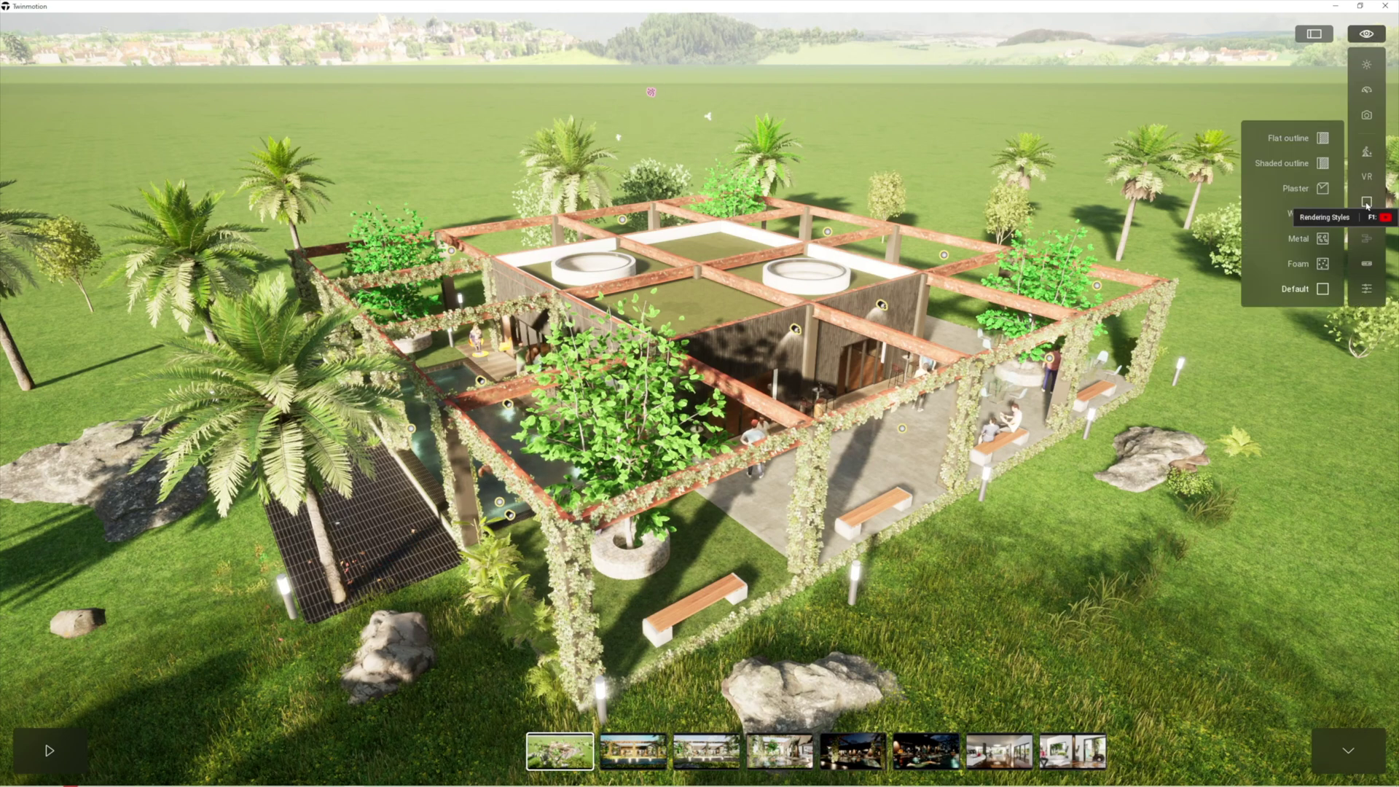
click(1324, 164)
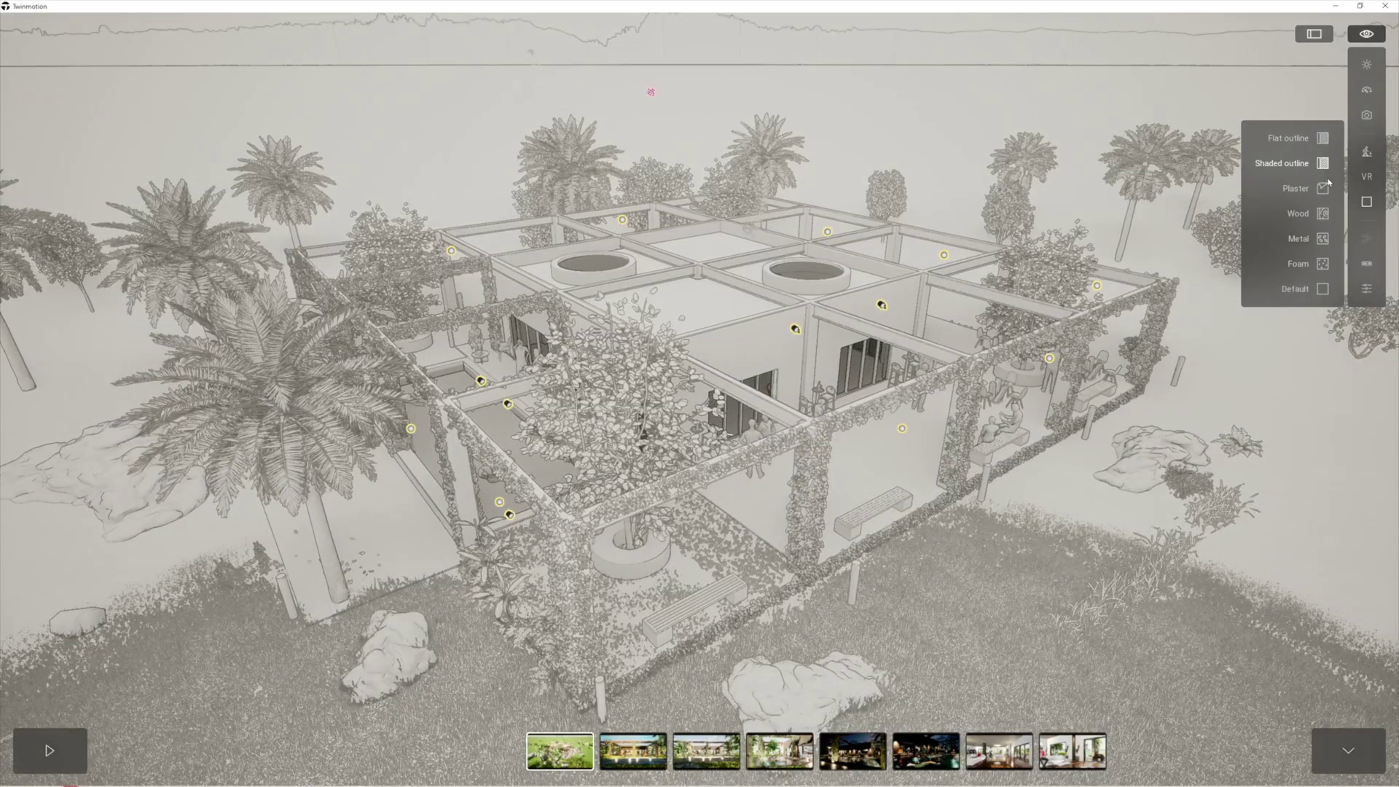
click(1323, 191)
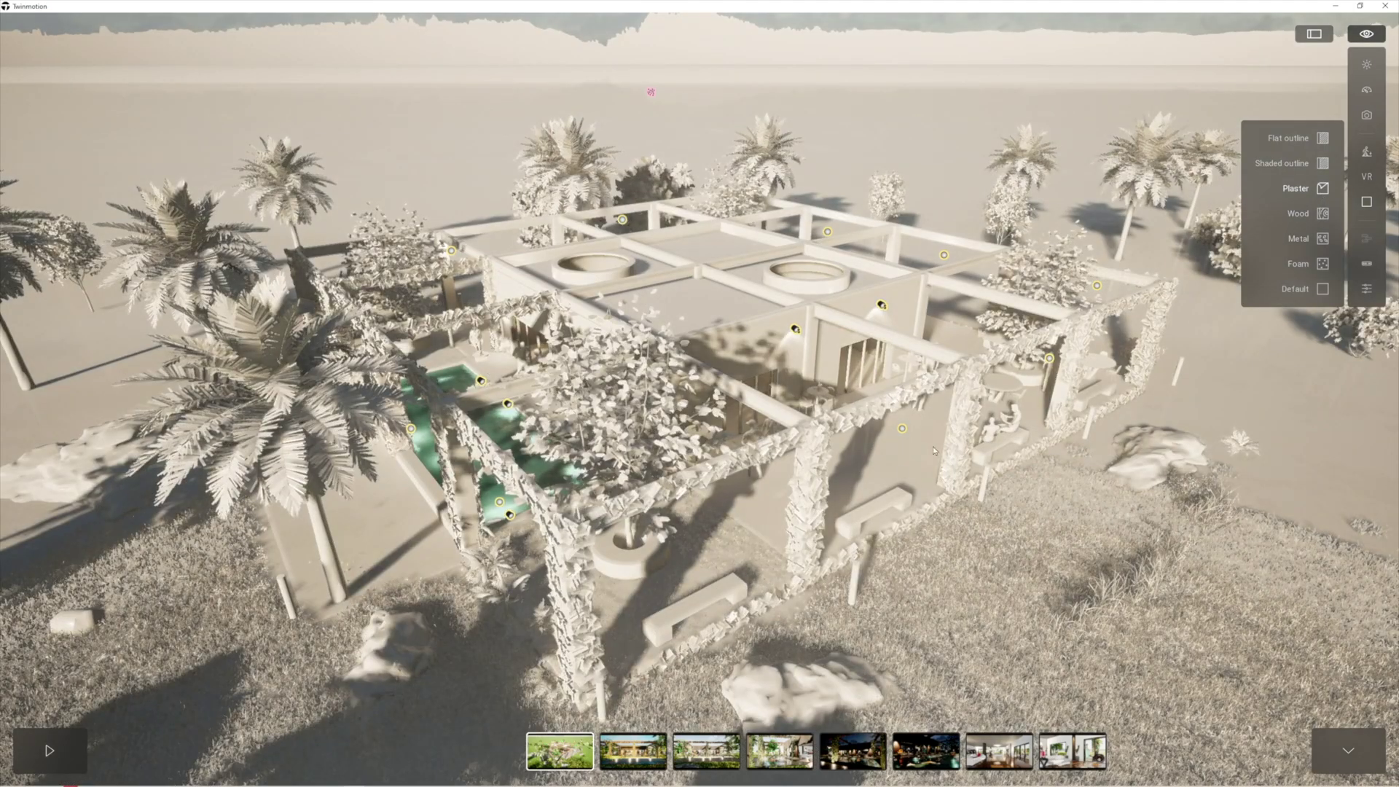
drag(933, 446, 431, 604)
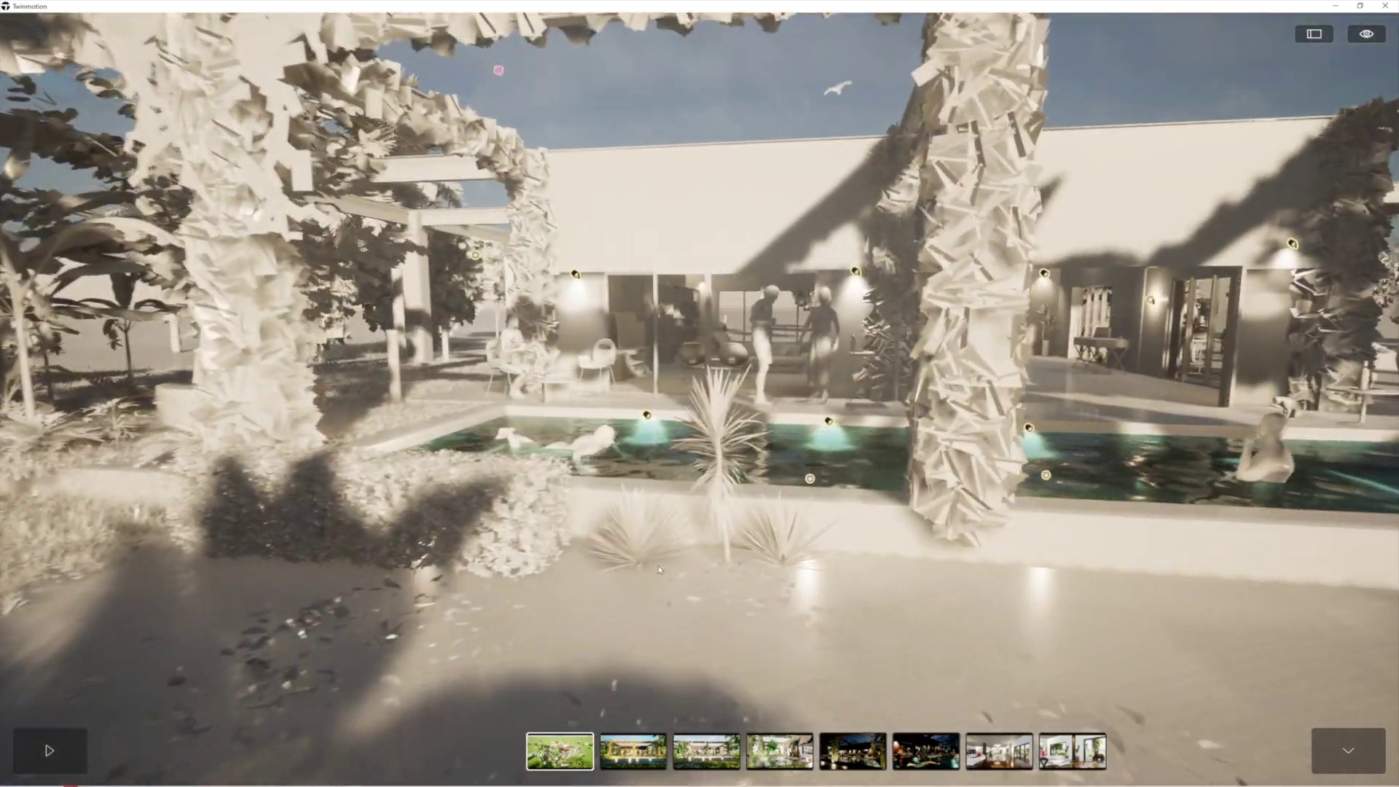
drag(658, 566, 653, 550)
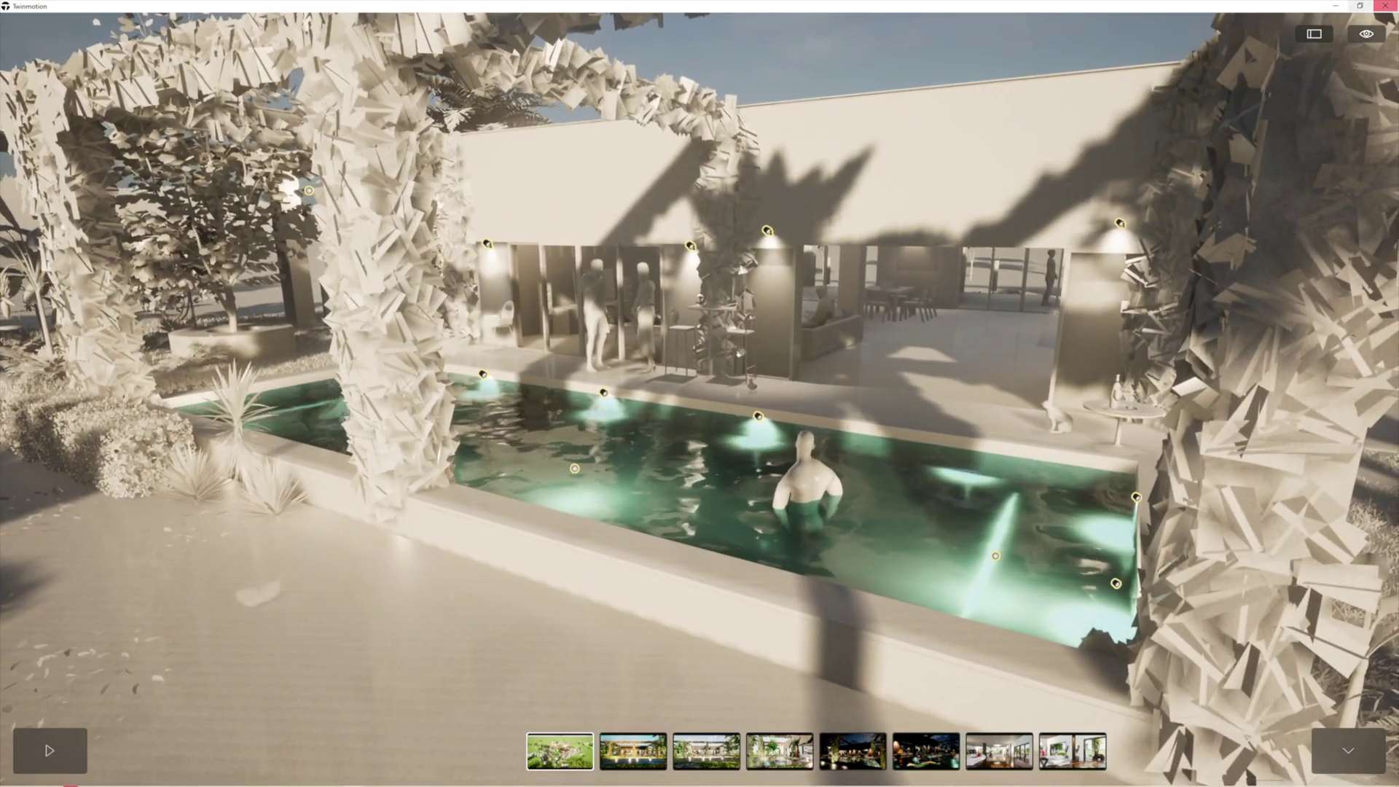
Preview the pool terrace in the Wood, Metal and Foam rendering styles, and return to the Default style.
mouse_move(1388, 182)
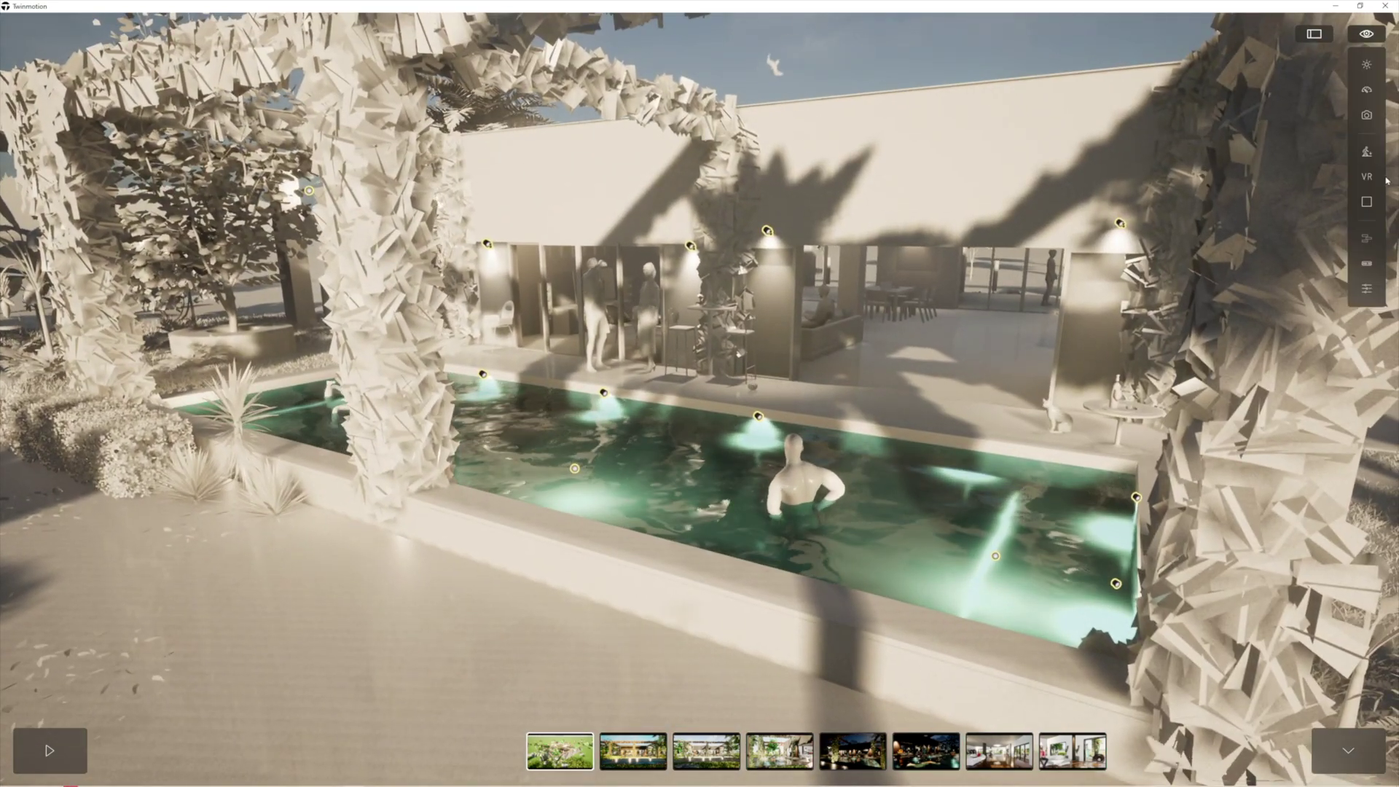
click(1366, 202)
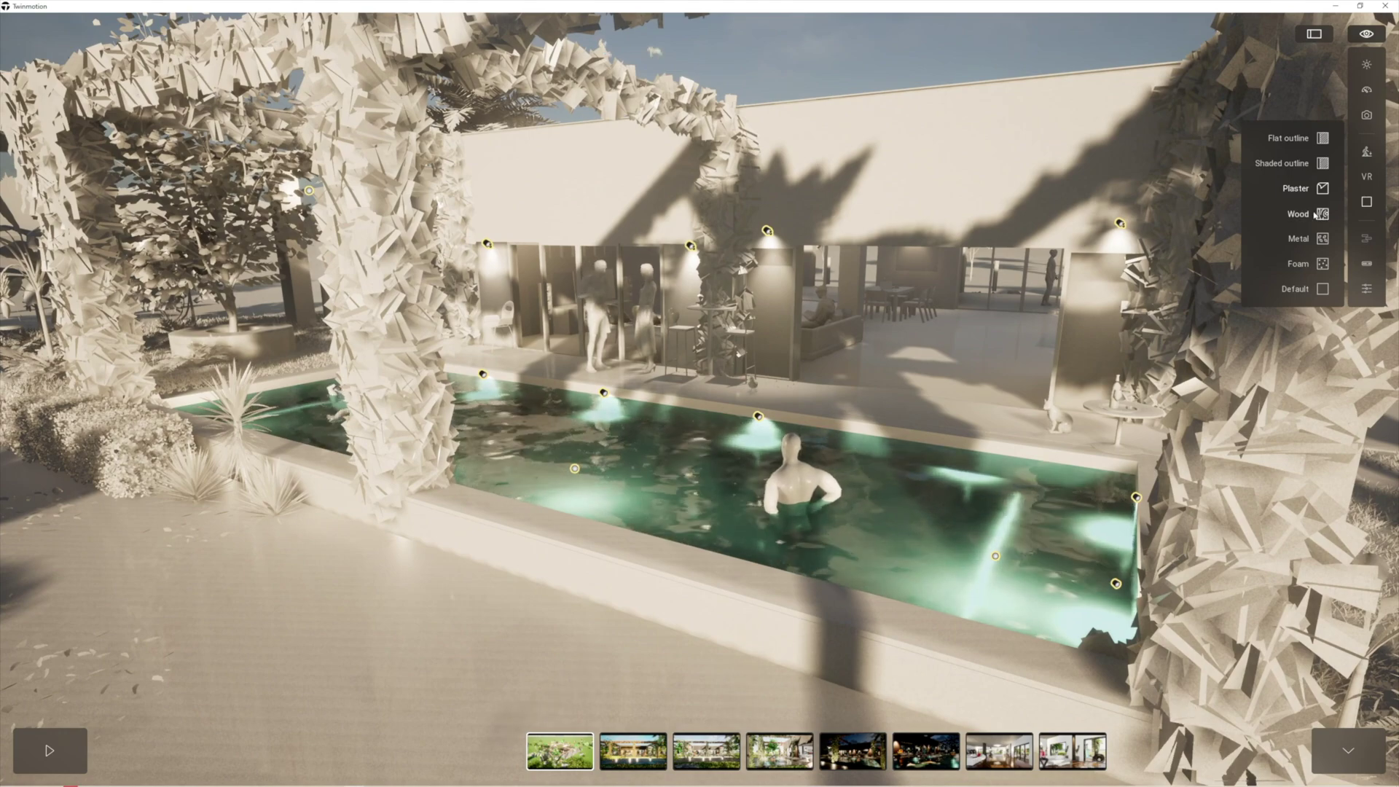
click(1316, 214)
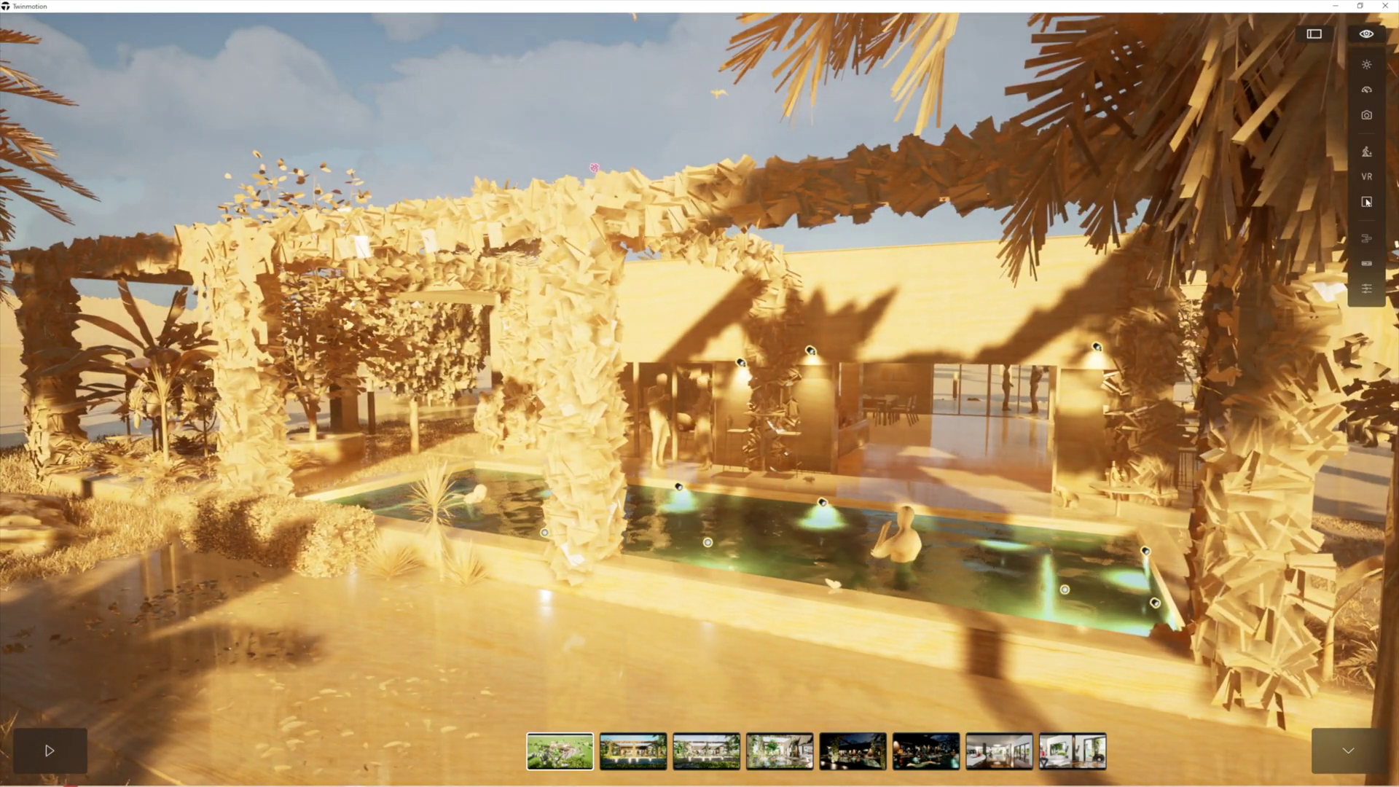
click(1320, 241)
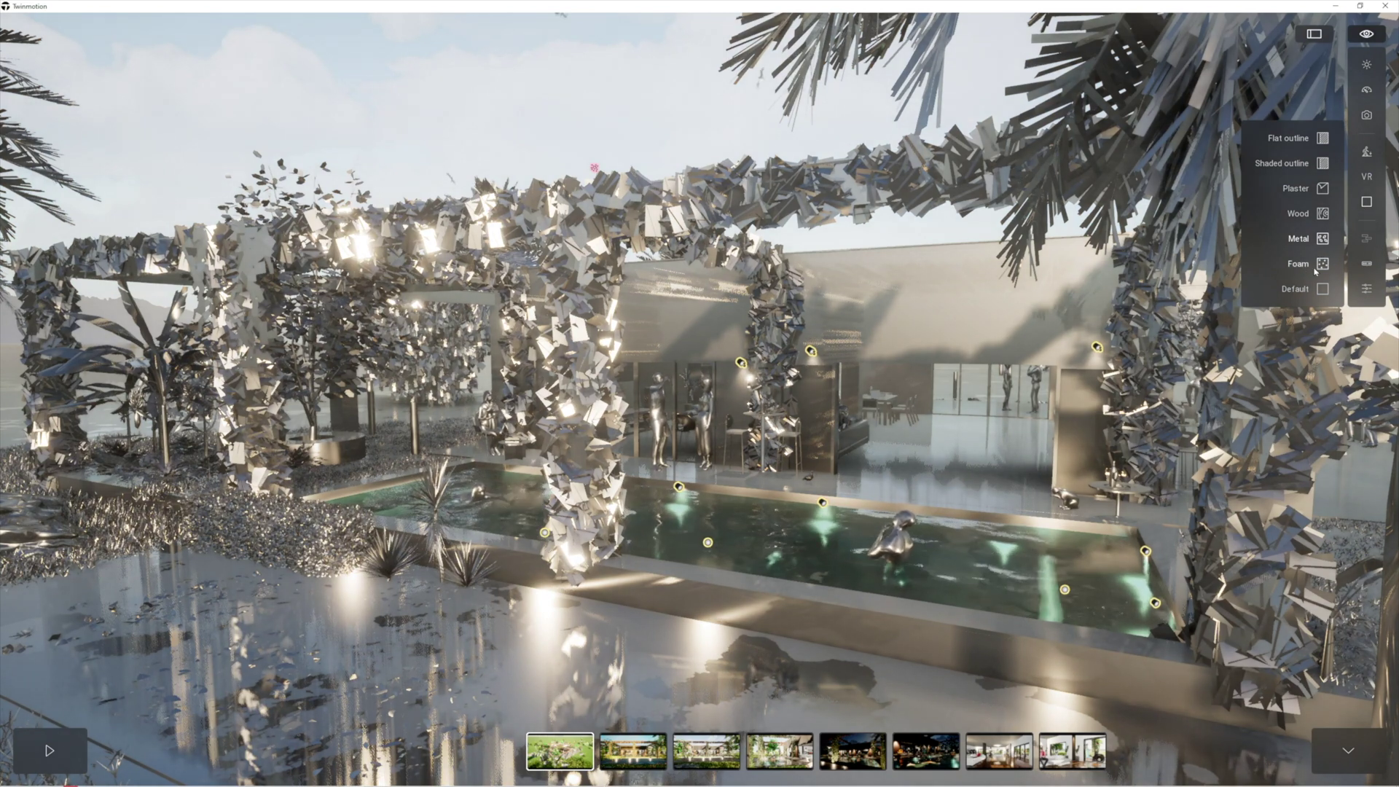
click(1322, 265)
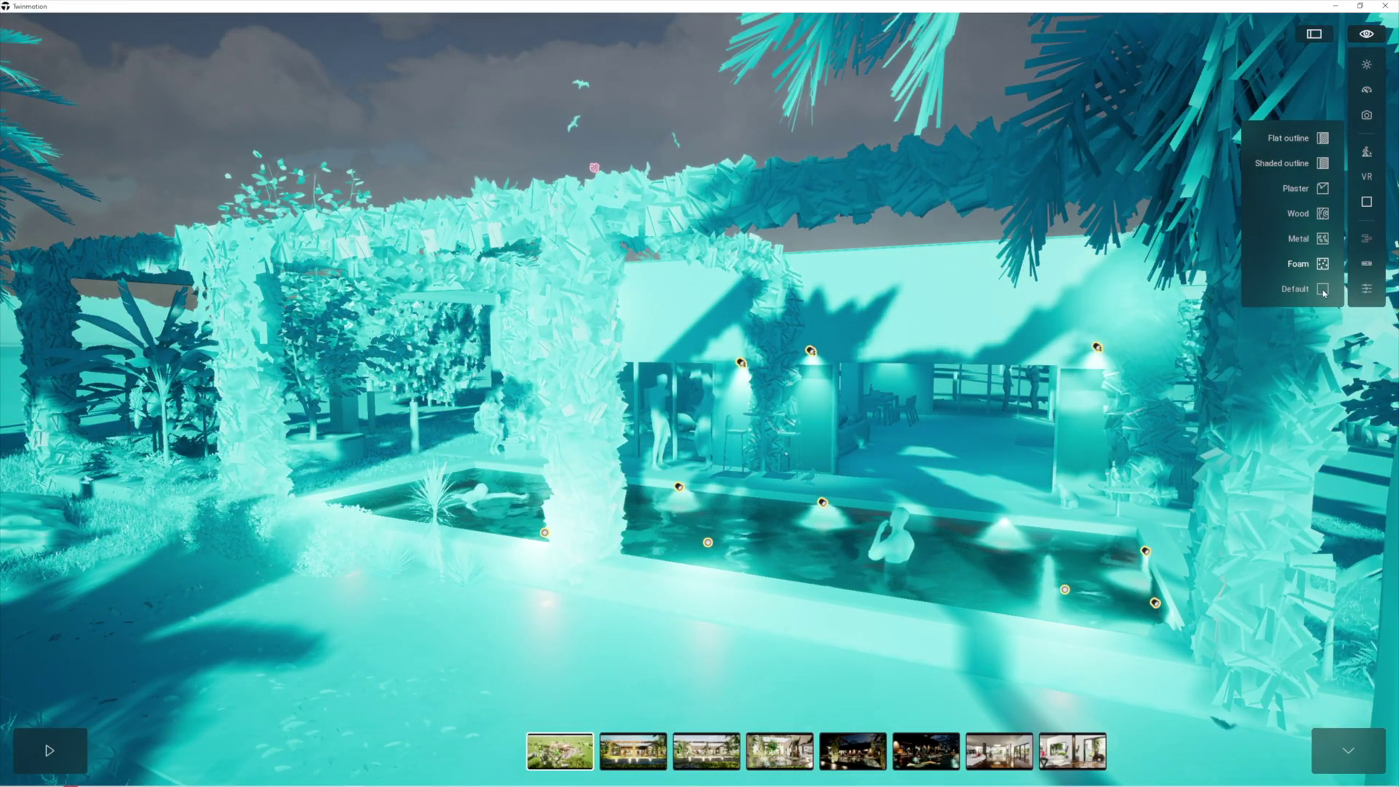
click(1323, 290)
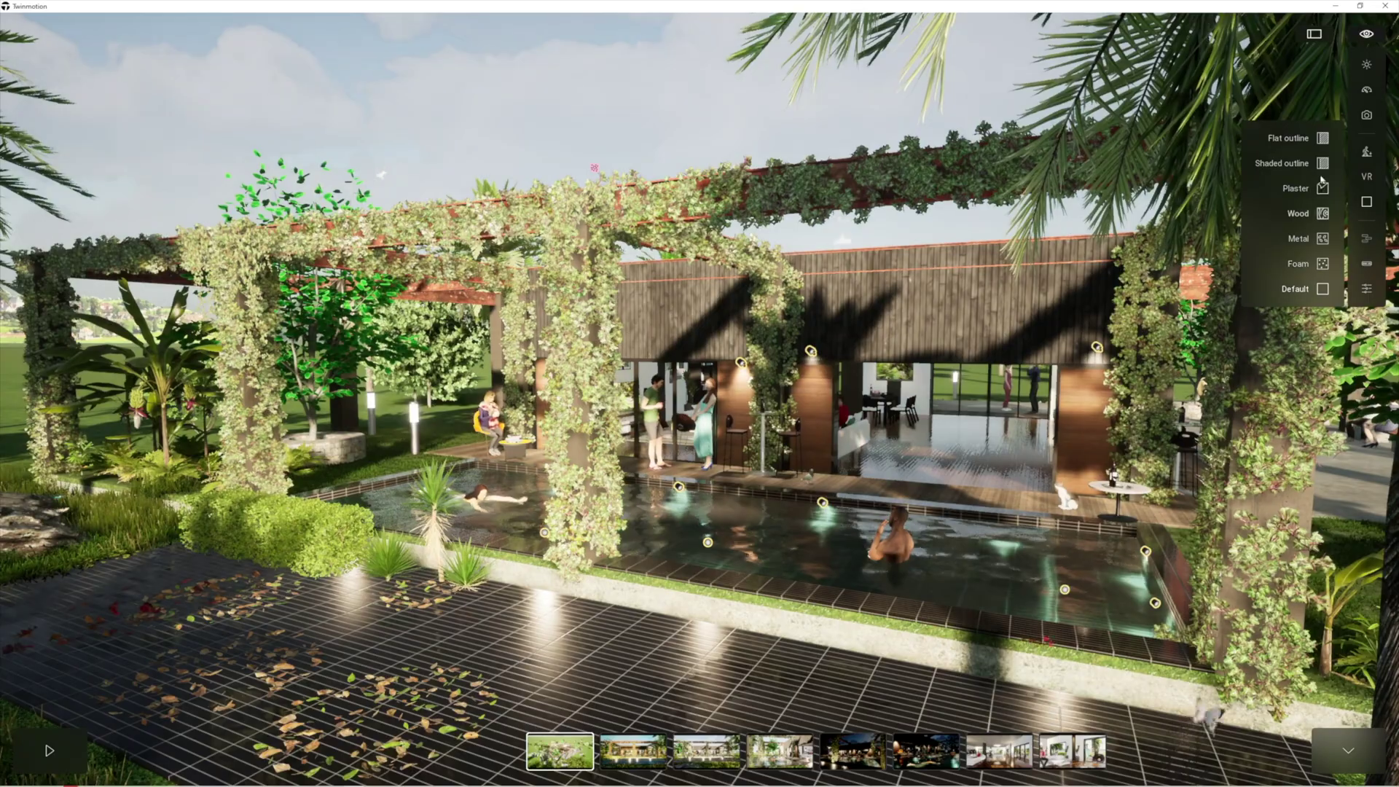
Compare the Flat outline and Shaded outline styles around the house, and leave the full-screen preview.
click(1323, 138)
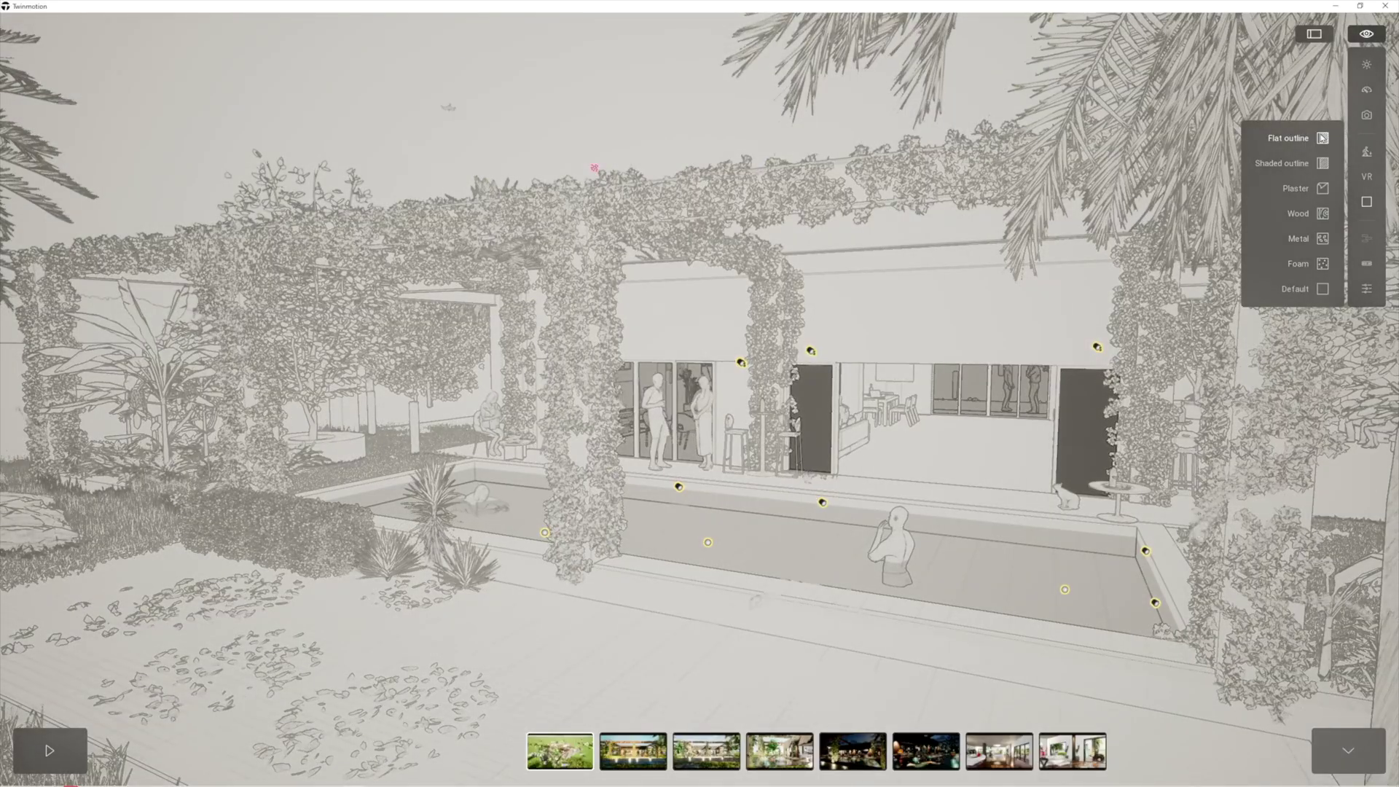
click(1324, 164)
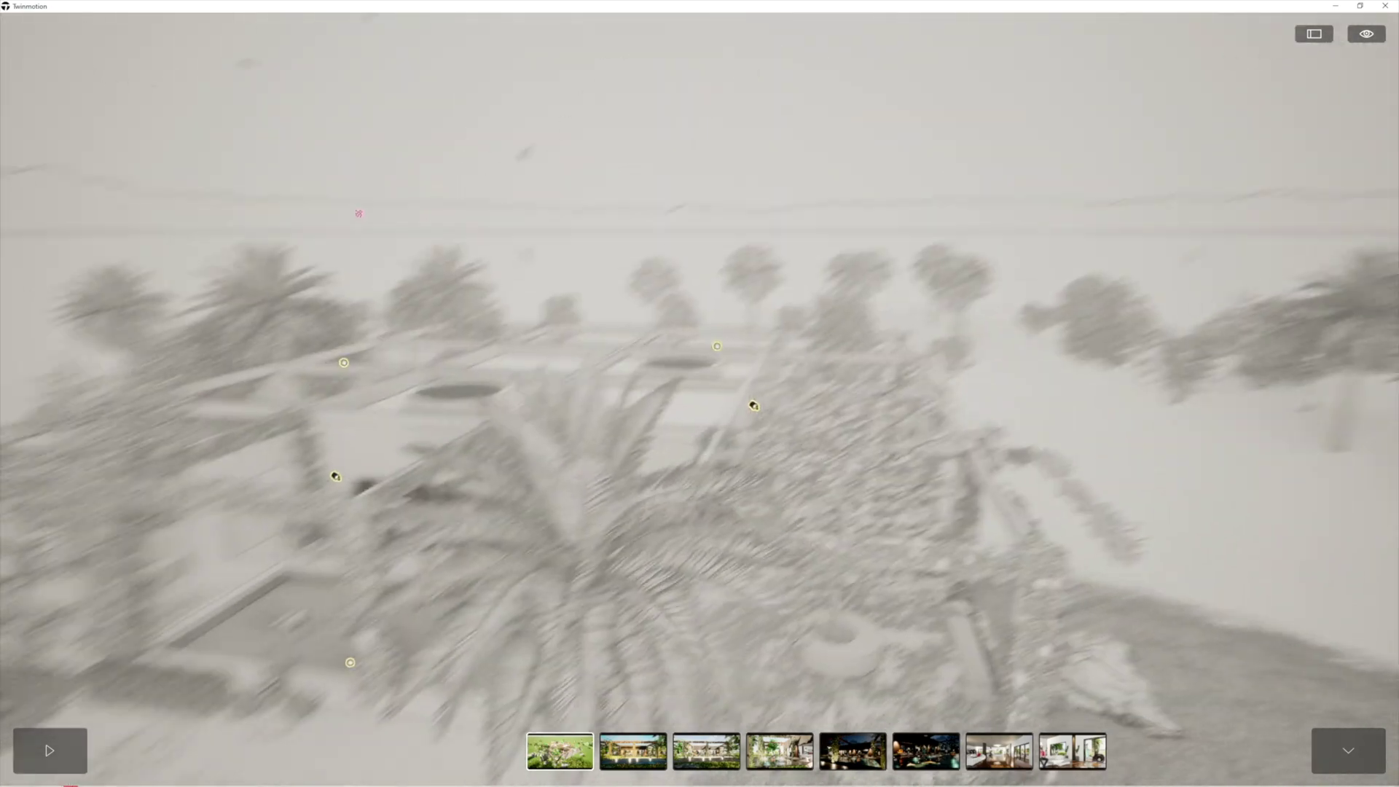
key(Escape)
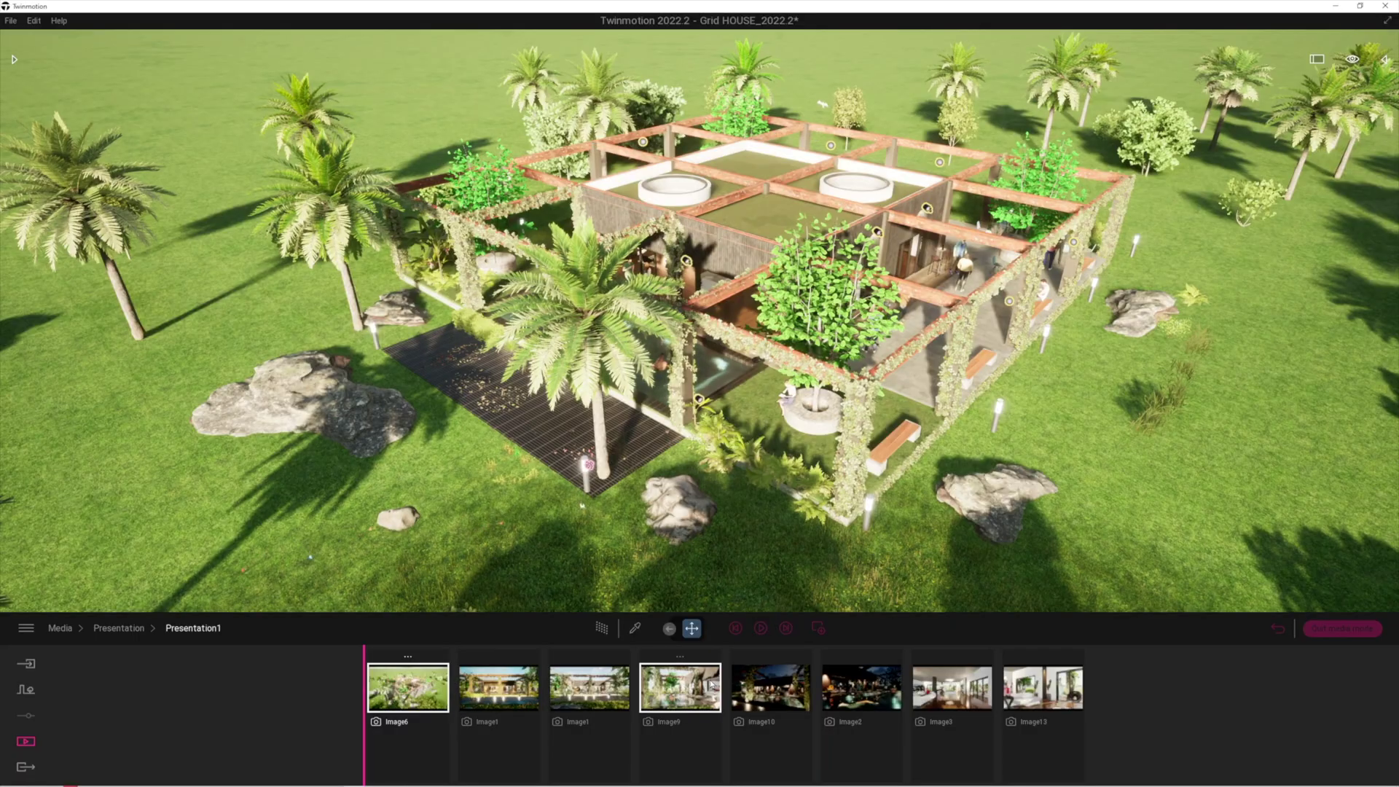
Add Video1 between Image1 and Image9 and Video6 between Image2 and Image3 in Presentation1.
click(818, 628)
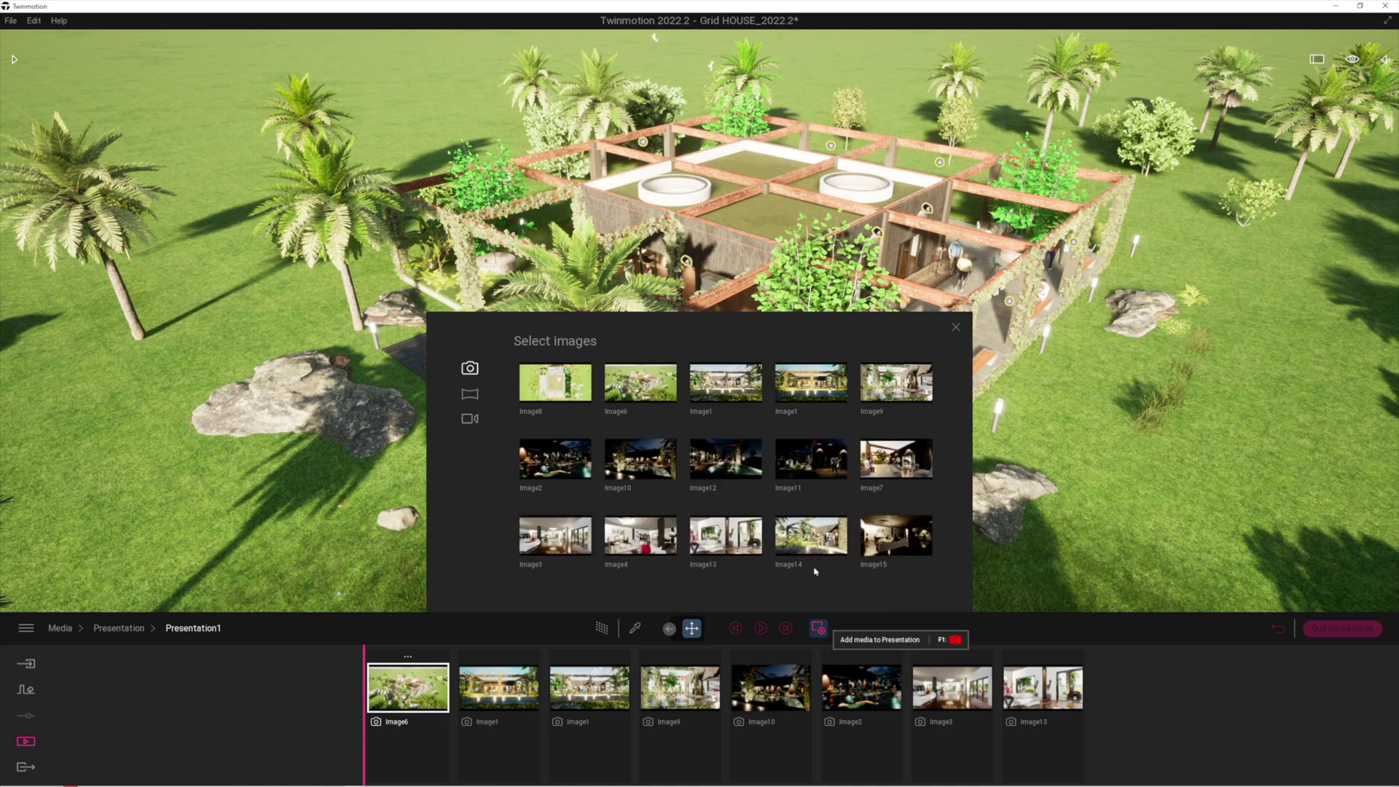
click(470, 420)
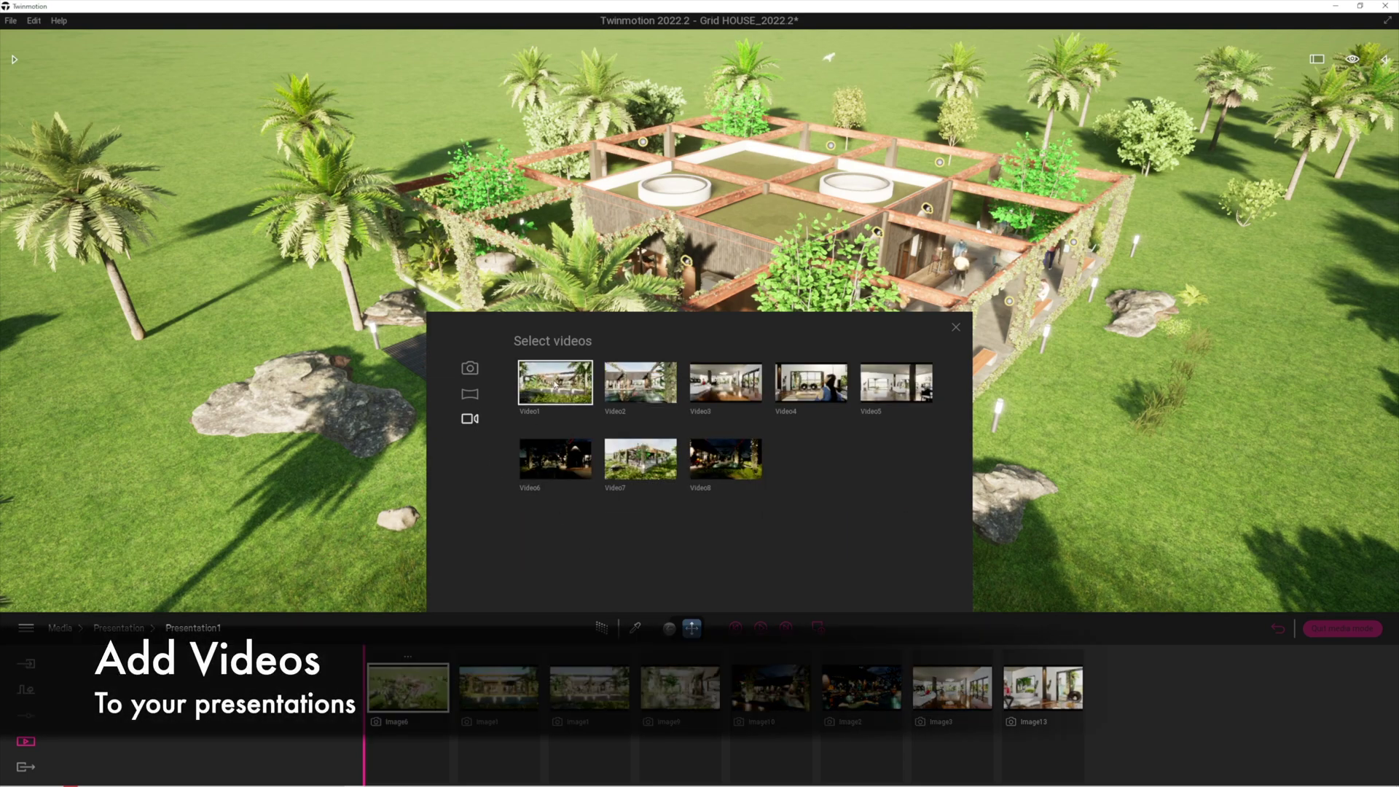
drag(554, 382, 635, 685)
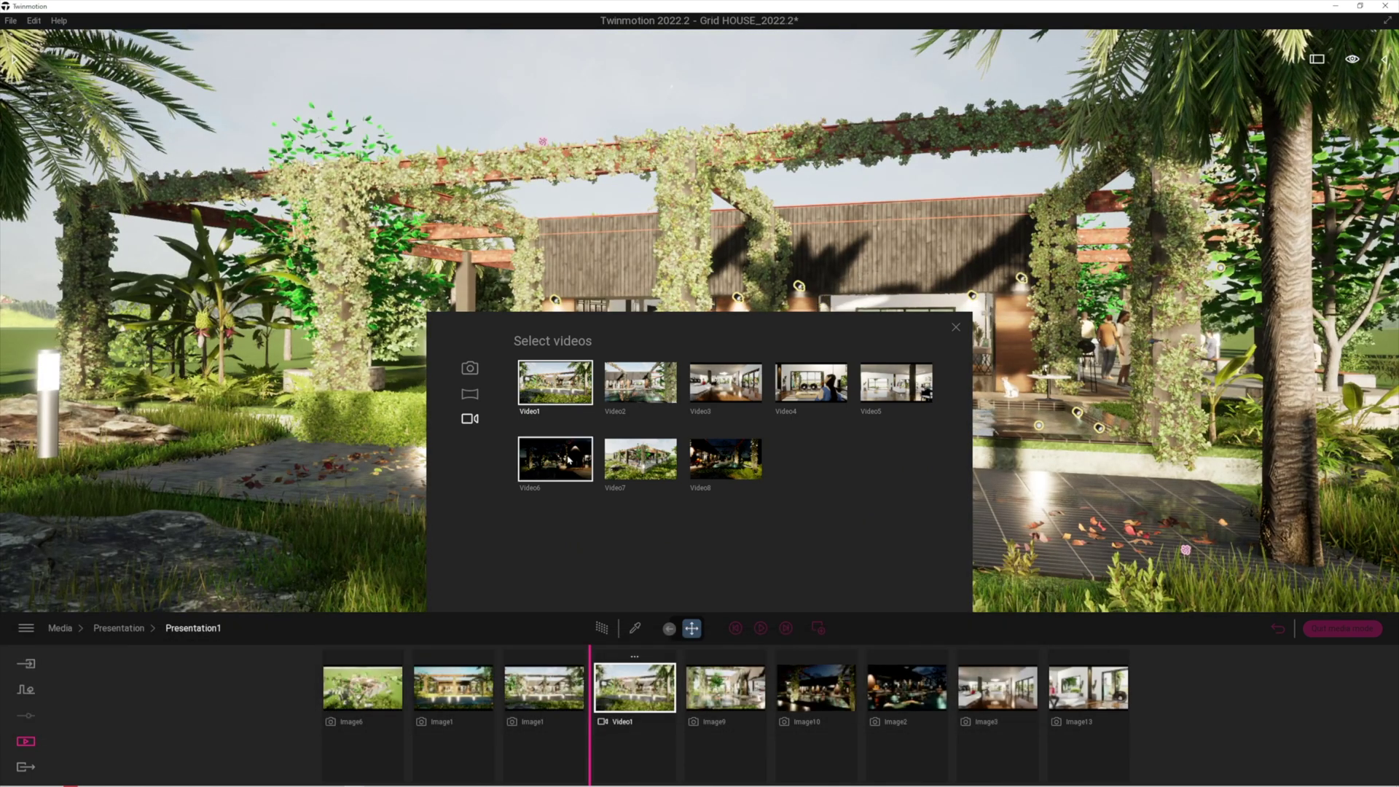
drag(674, 532, 949, 685)
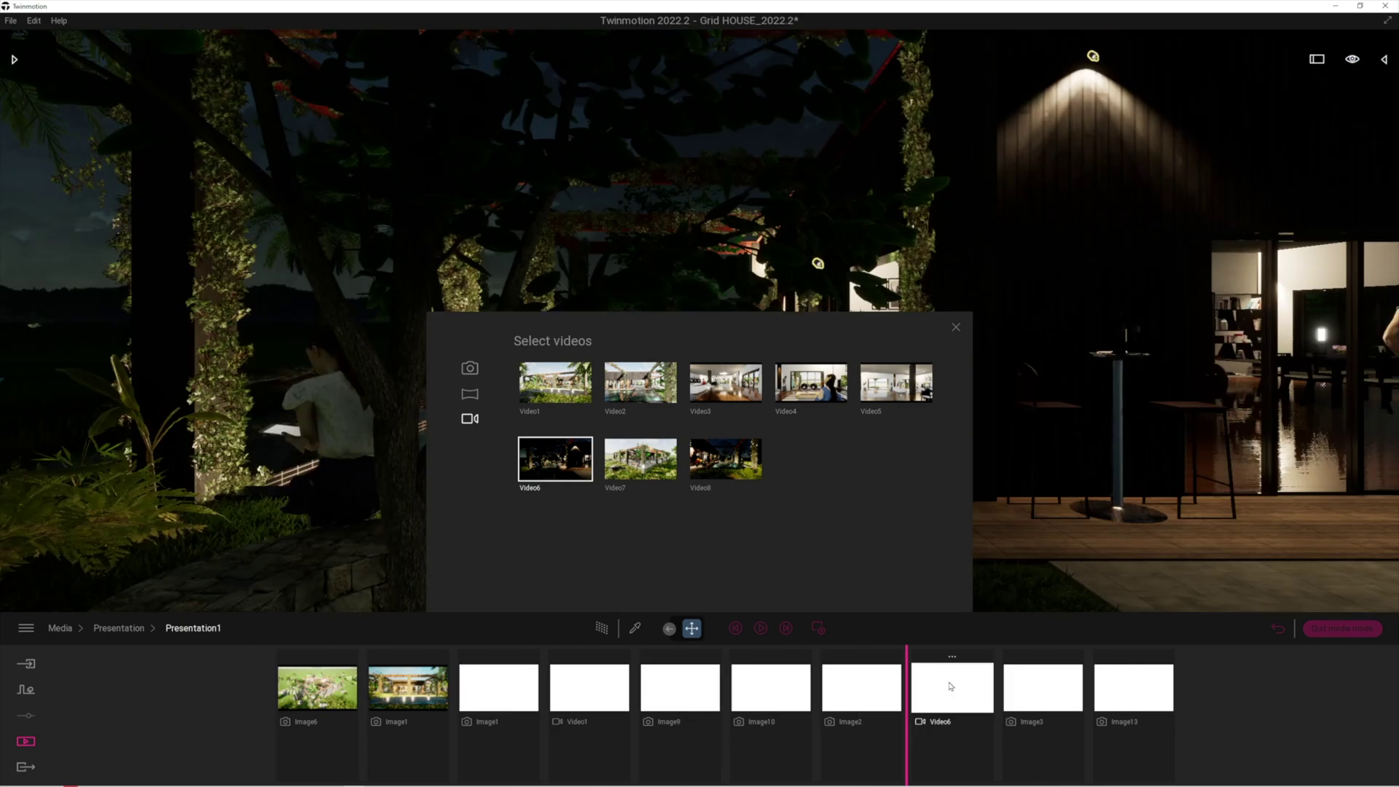
Add Video8 at the end of Presentation1 and Video3 just before it, and close the video selection.
drag(713, 458, 1182, 704)
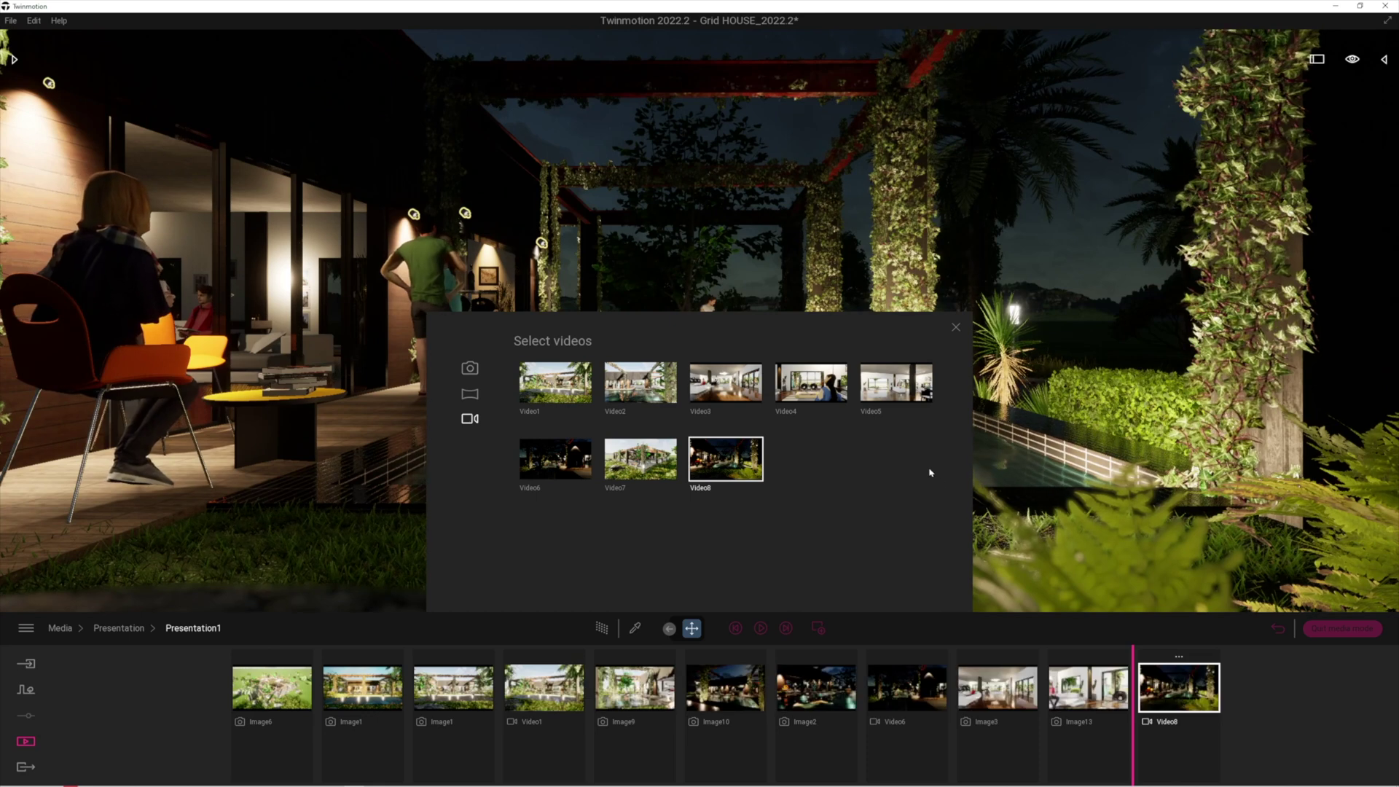
drag(725, 383, 1134, 689)
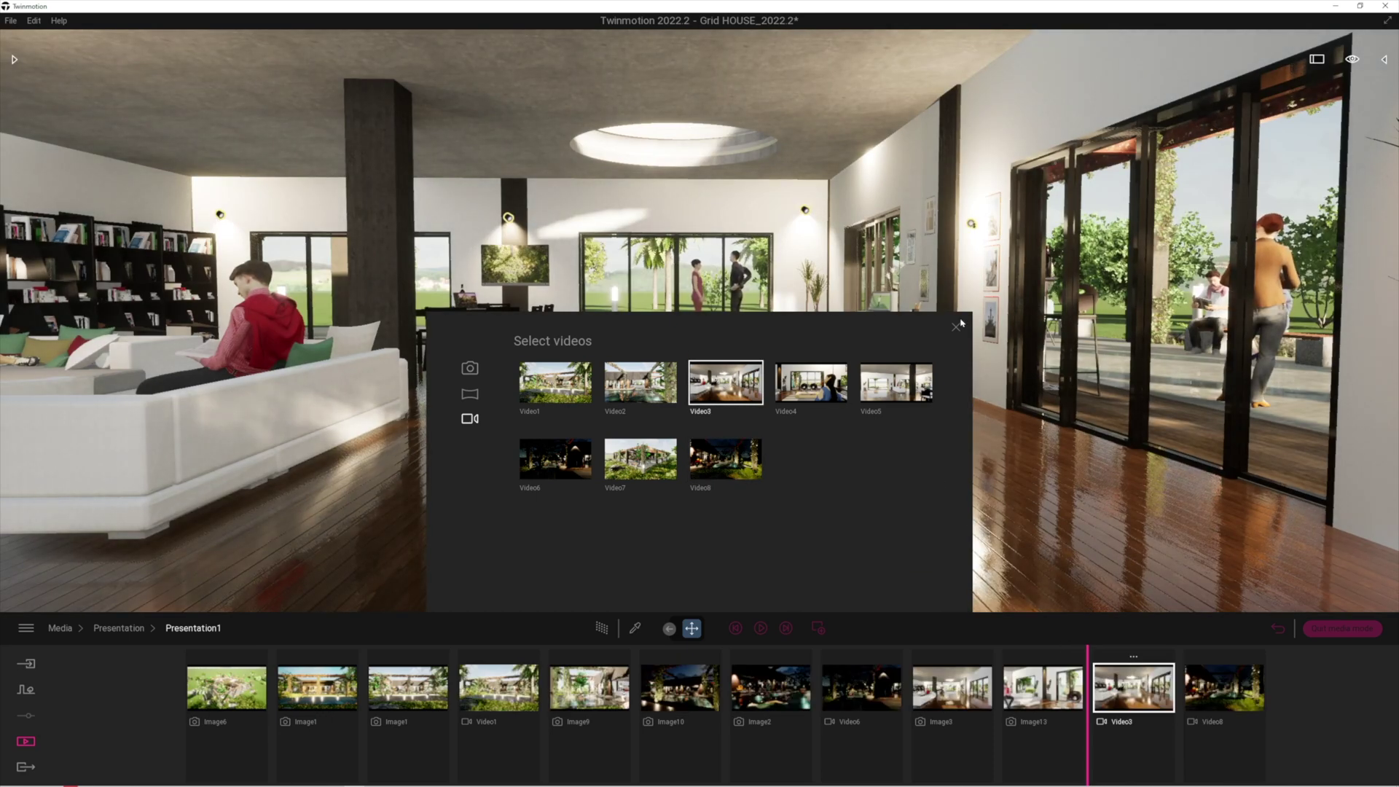
click(957, 329)
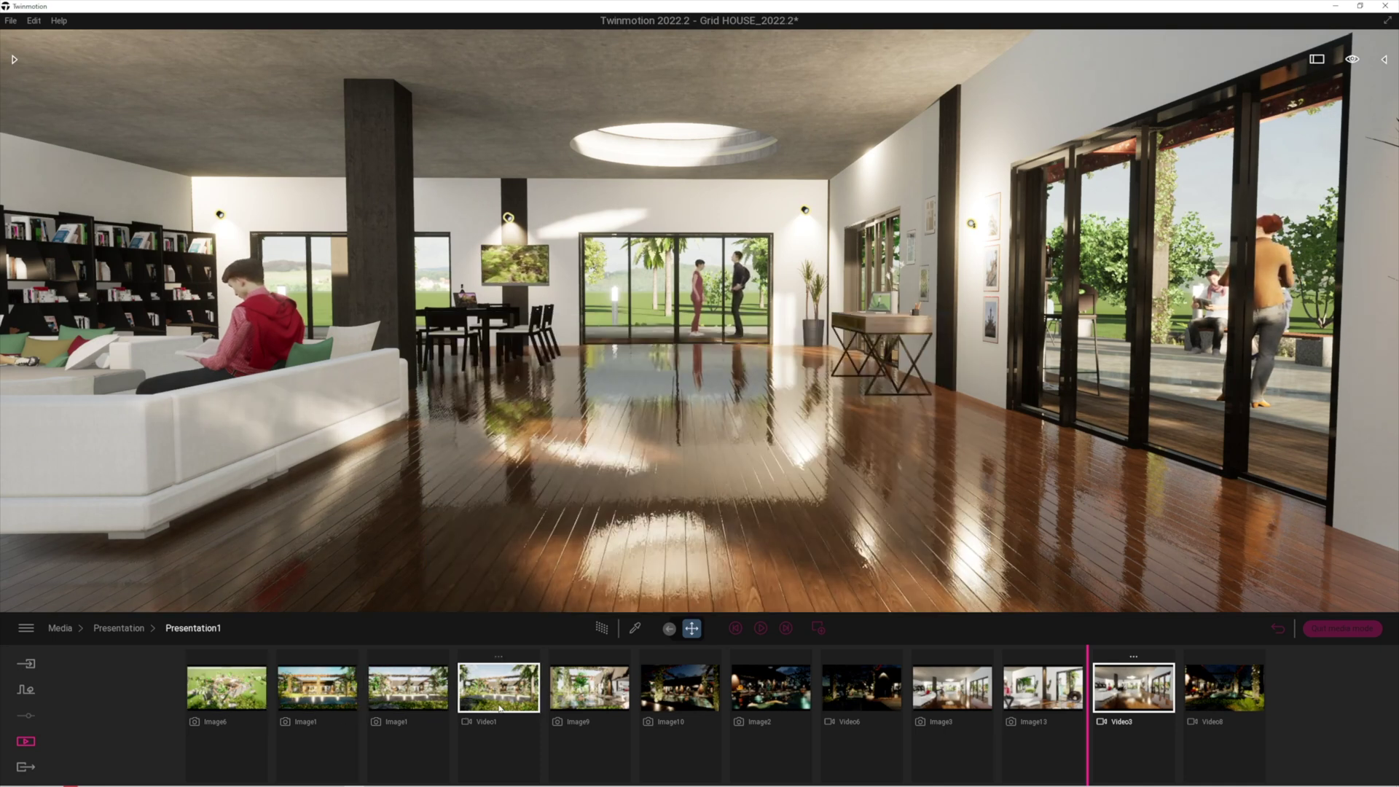
Play Presentation1 full screen to check the added videos, and view Image10 and Video6.
click(1352, 60)
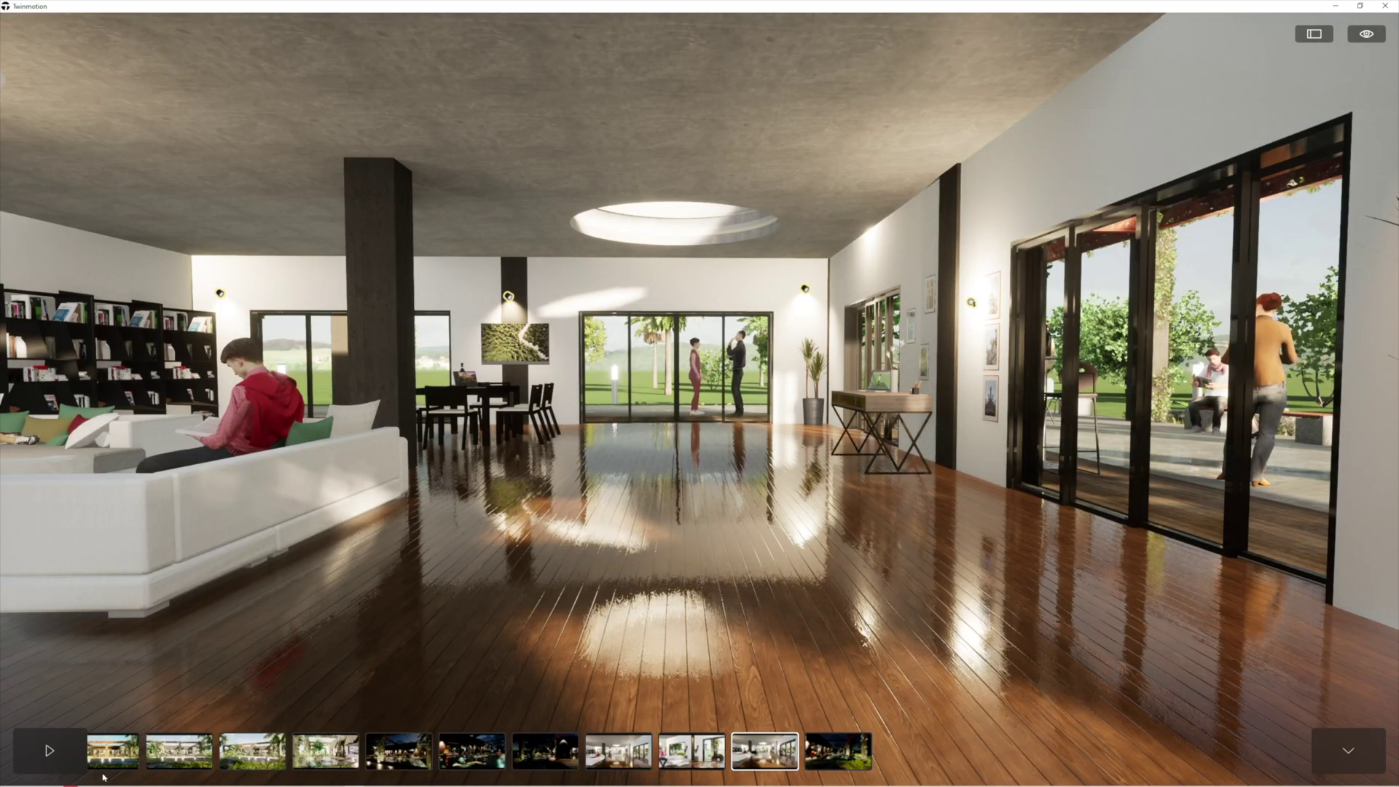
click(51, 751)
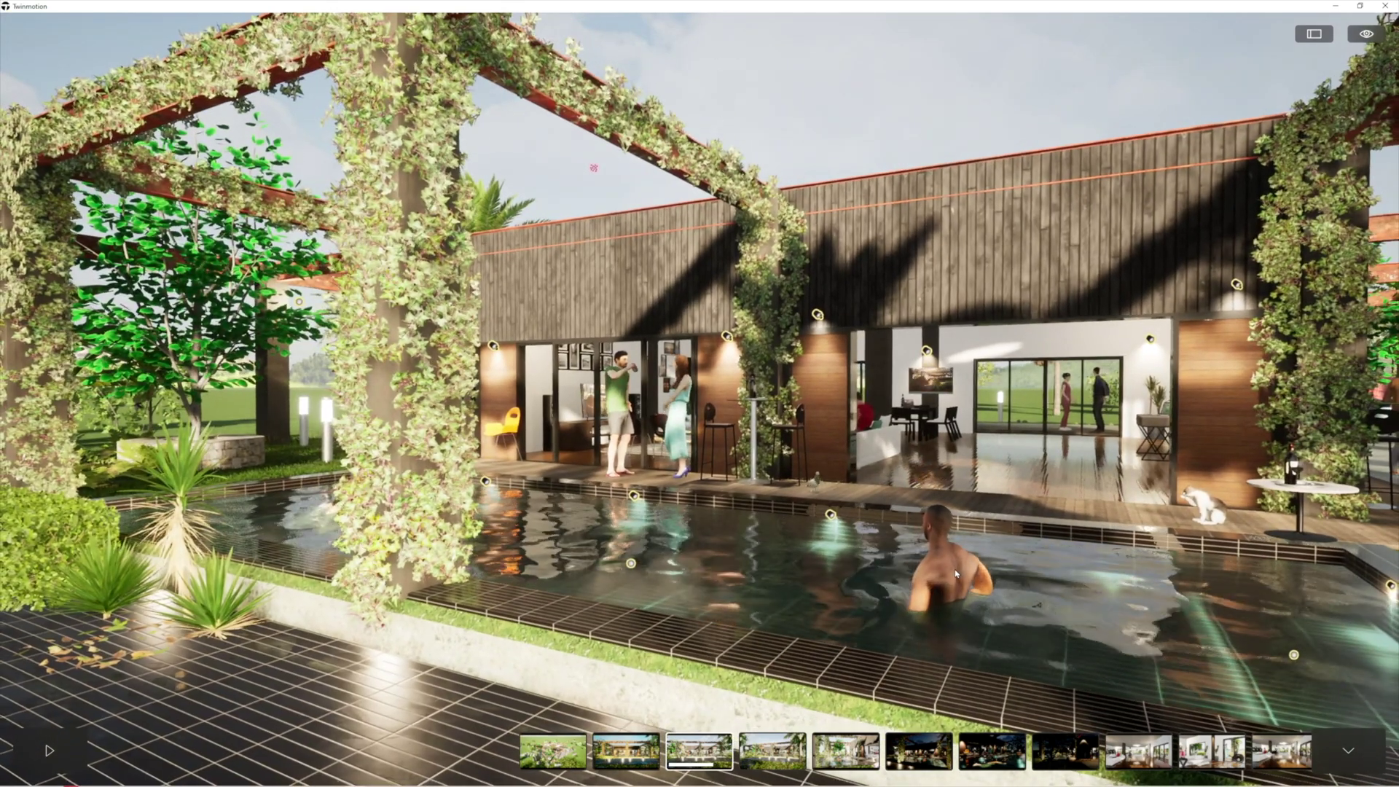
key(space)
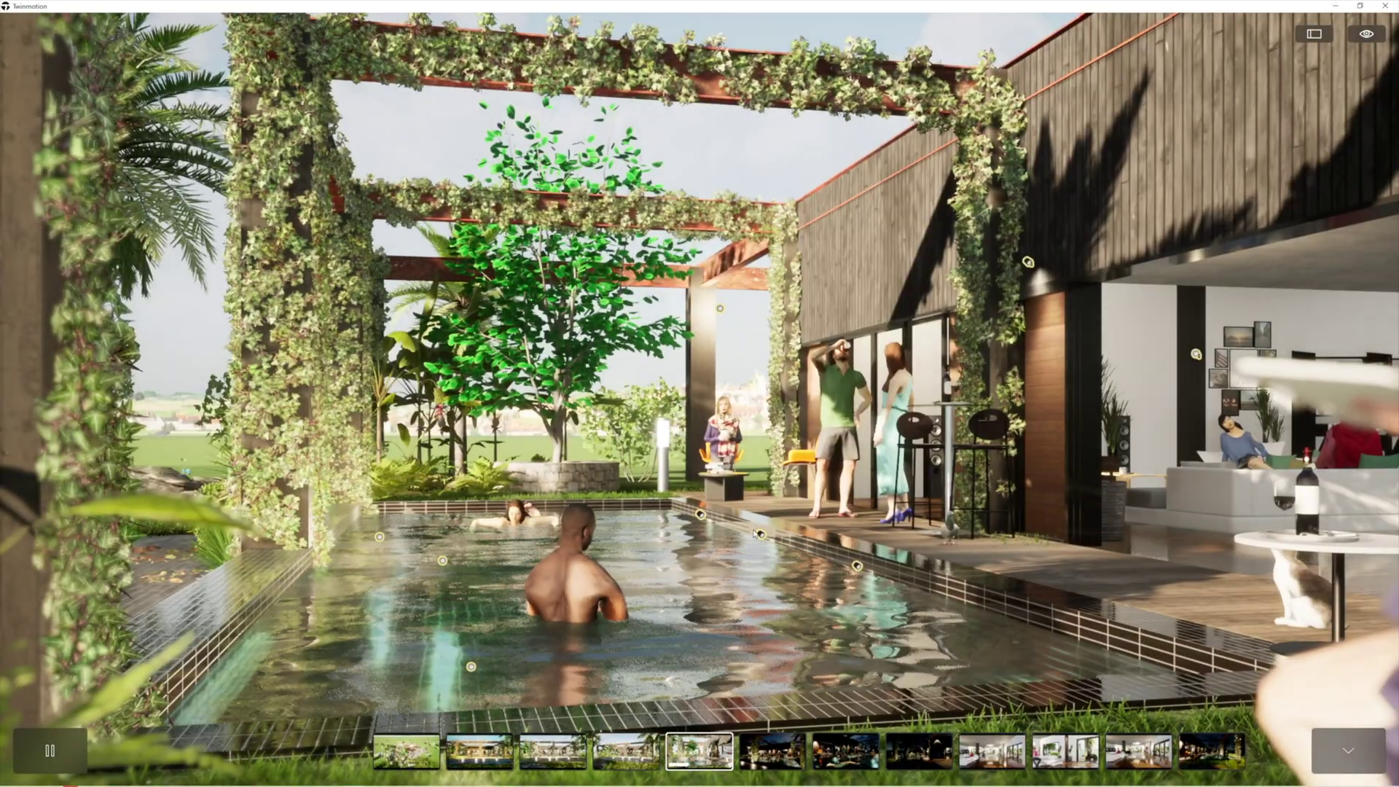
click(791, 758)
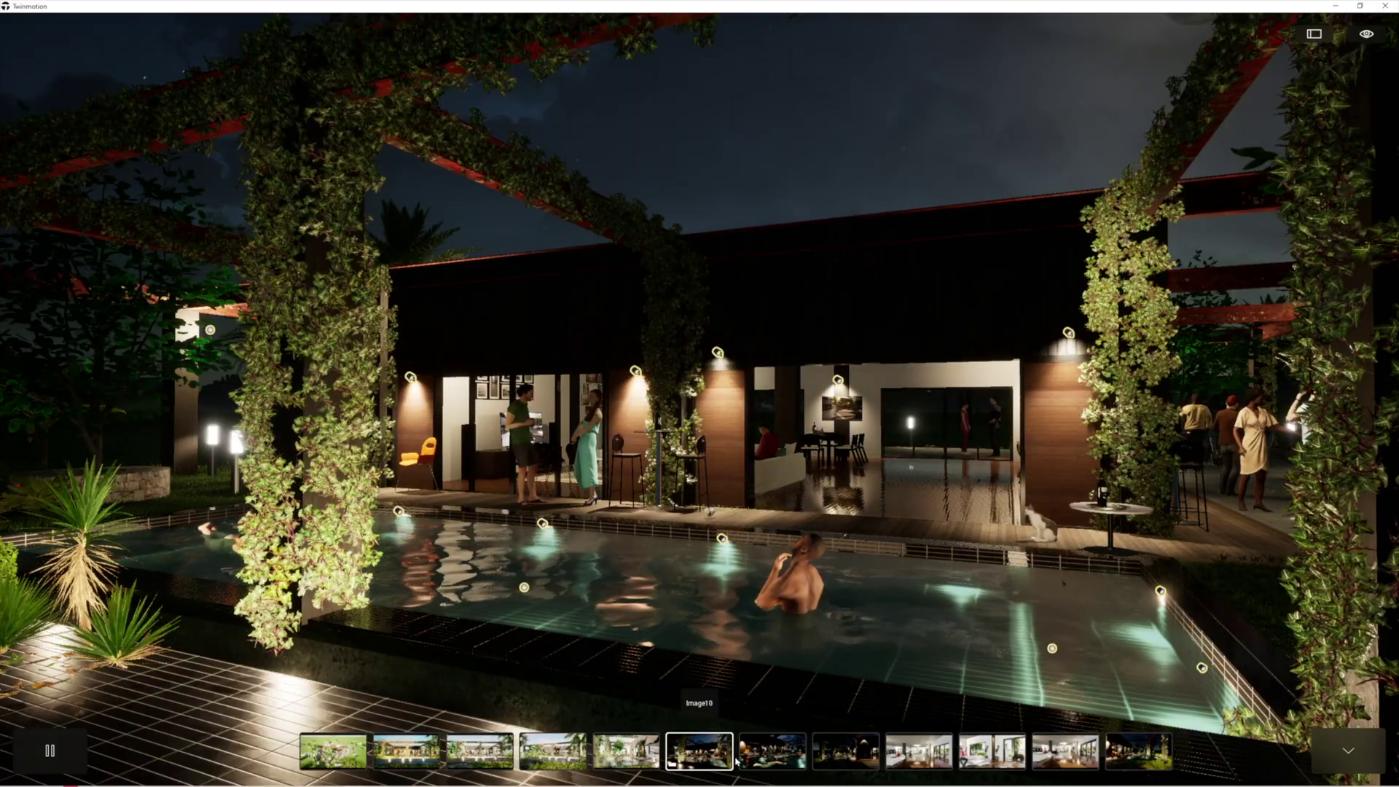
click(842, 752)
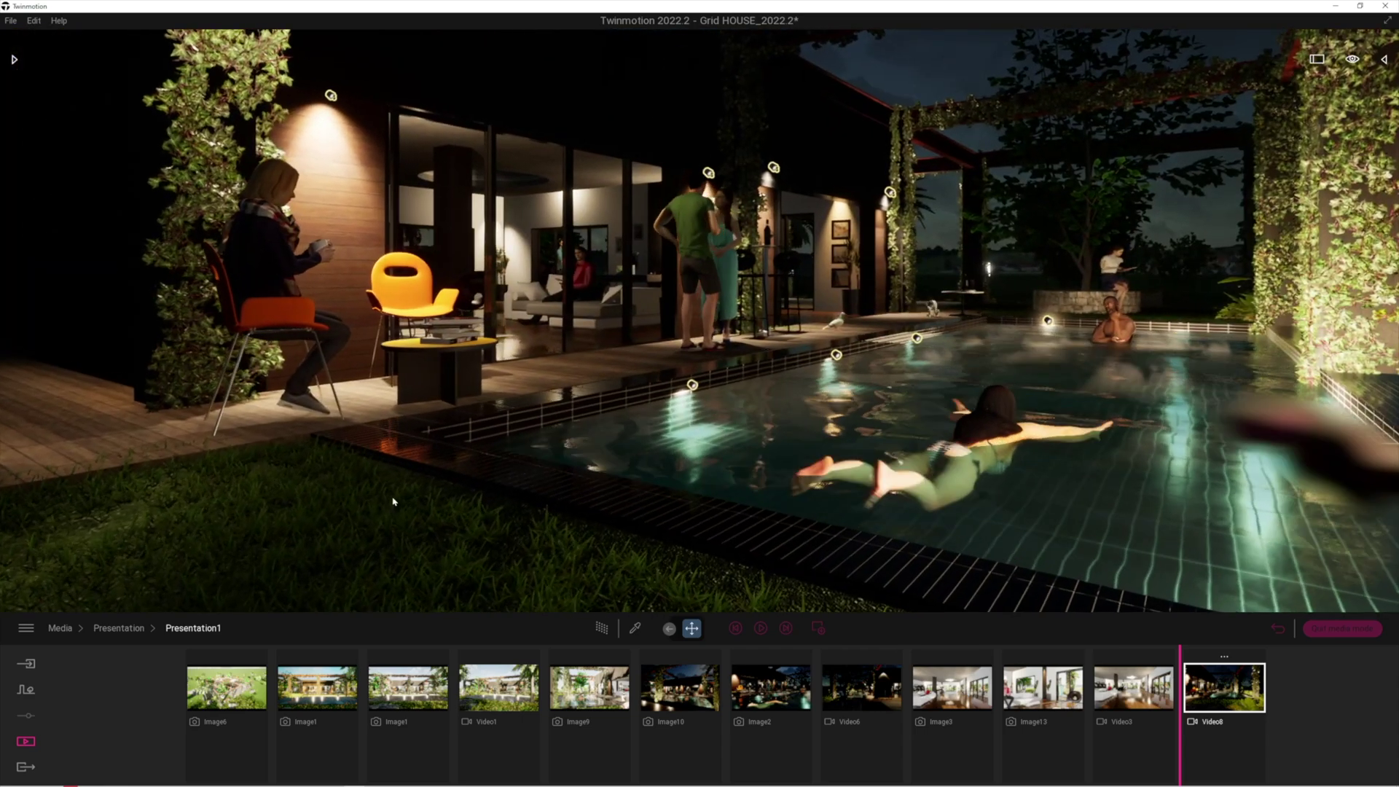
Export Presentation1 as a cloud presentation and open Twinmotion Cloud.
click(27, 769)
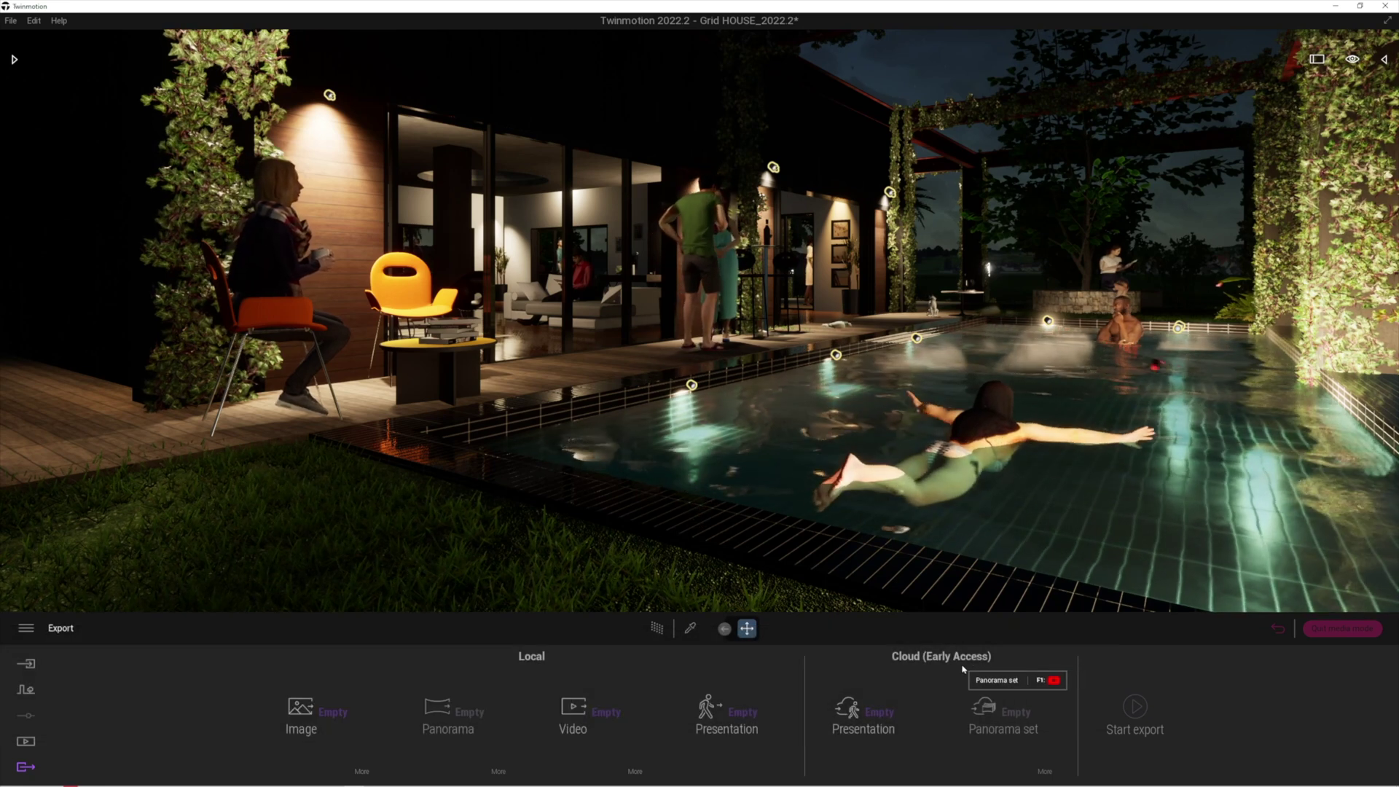
click(890, 714)
click(563, 365)
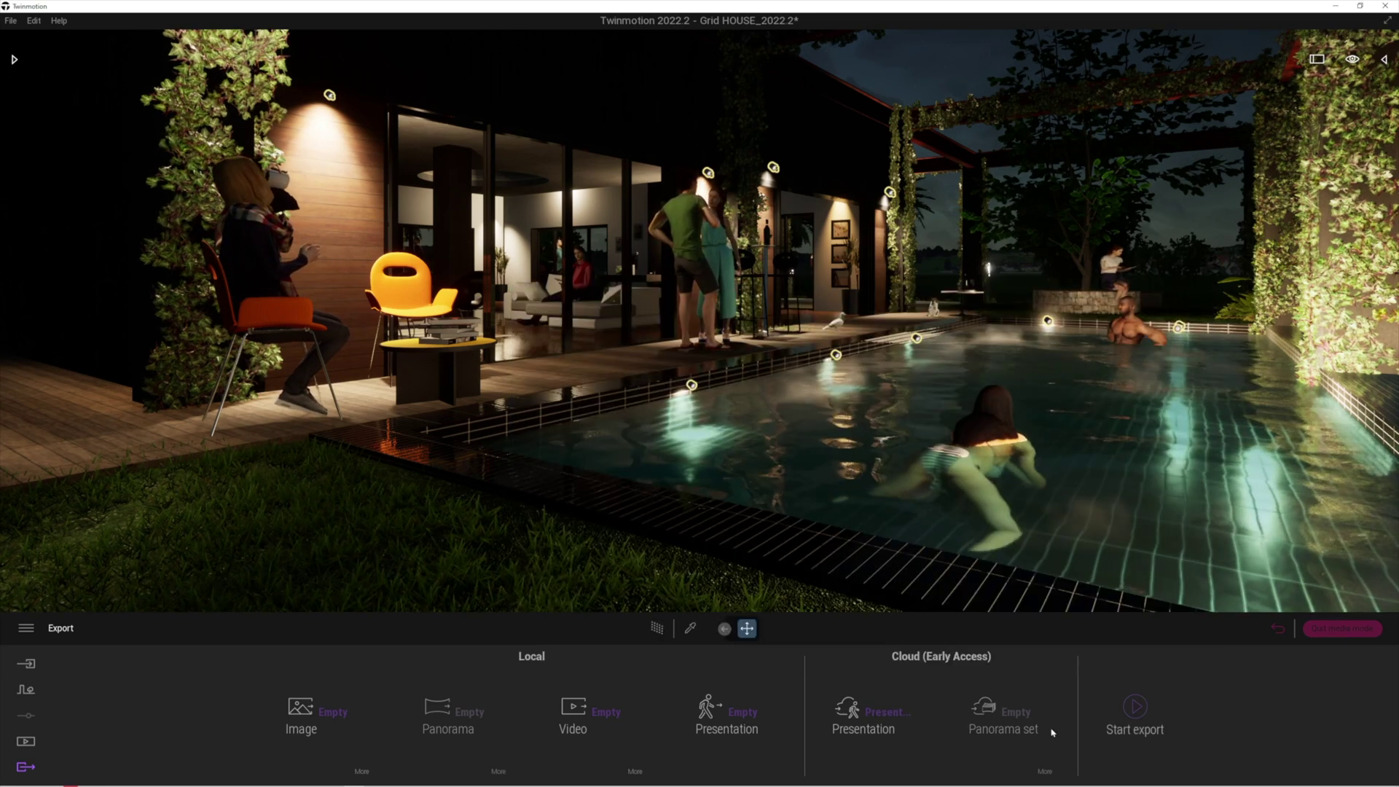
click(1136, 707)
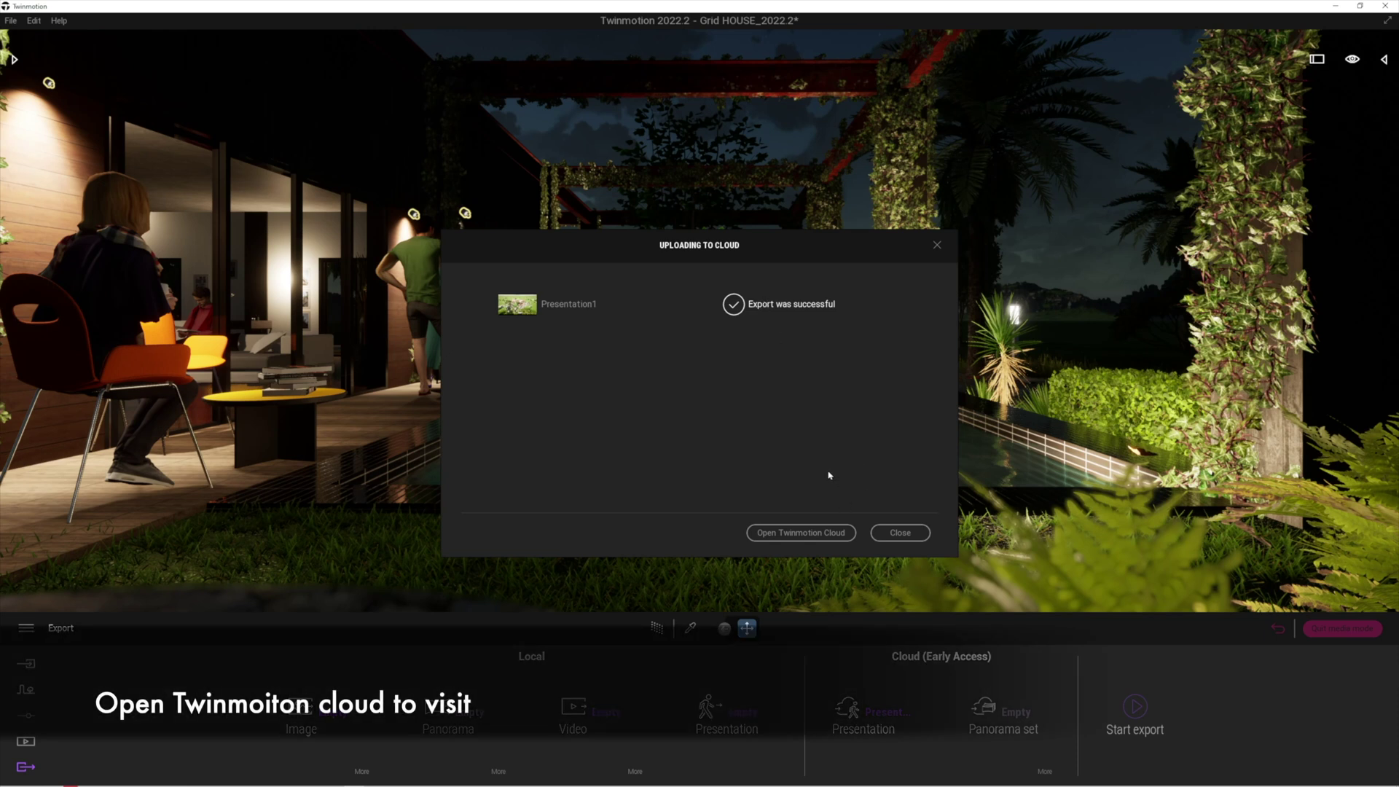
click(788, 534)
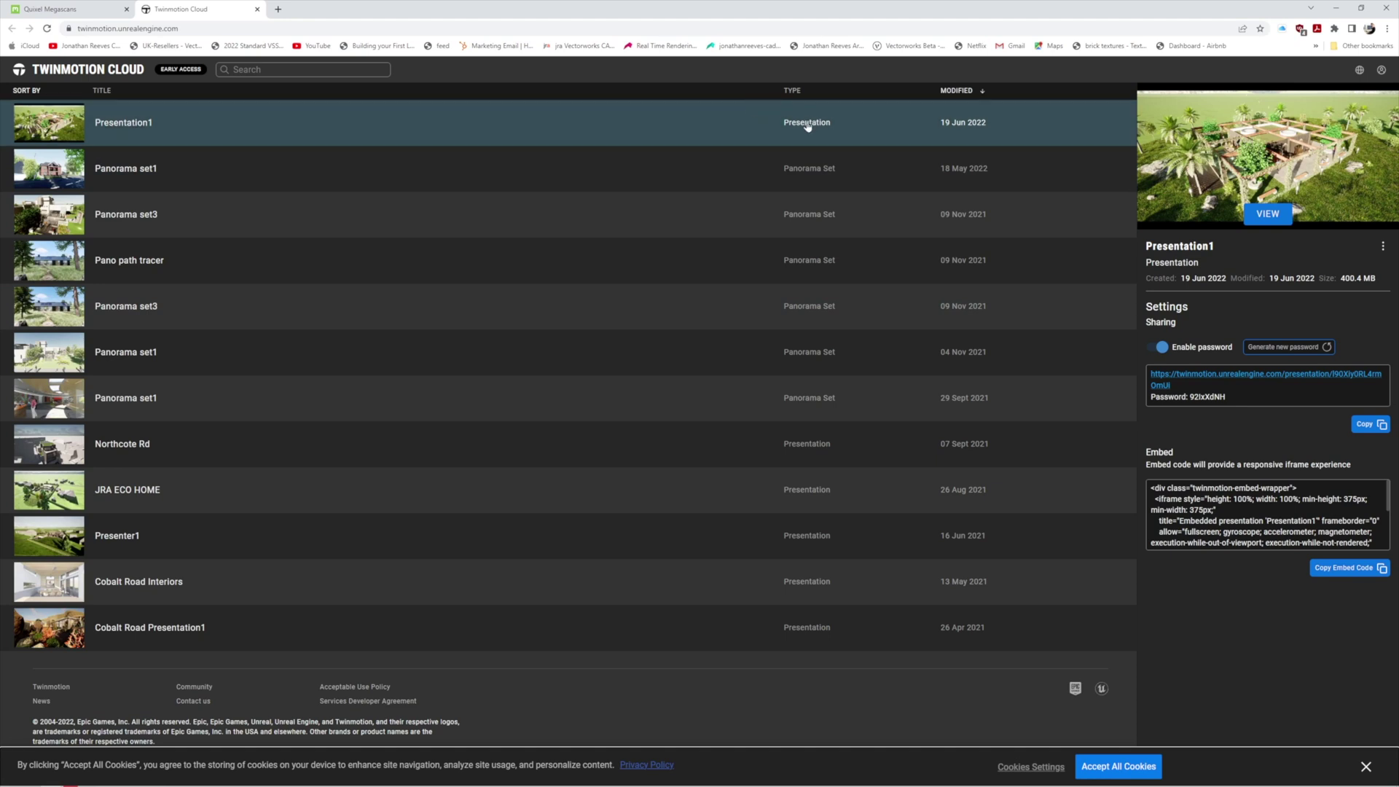
Rename the uploaded Presentation1 as Grid House and launch it for viewing in the browser.
click(1385, 249)
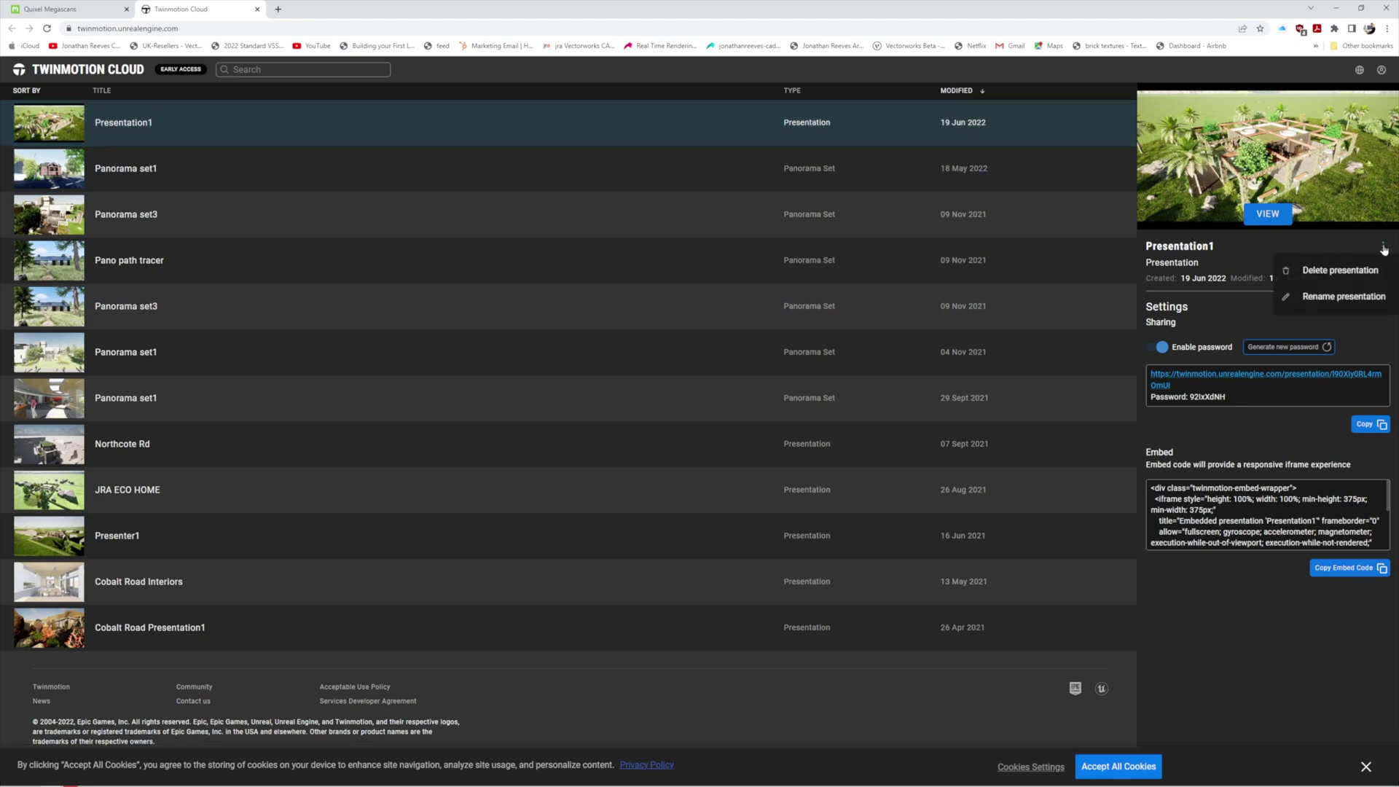
click(1316, 296)
text(Grid House)
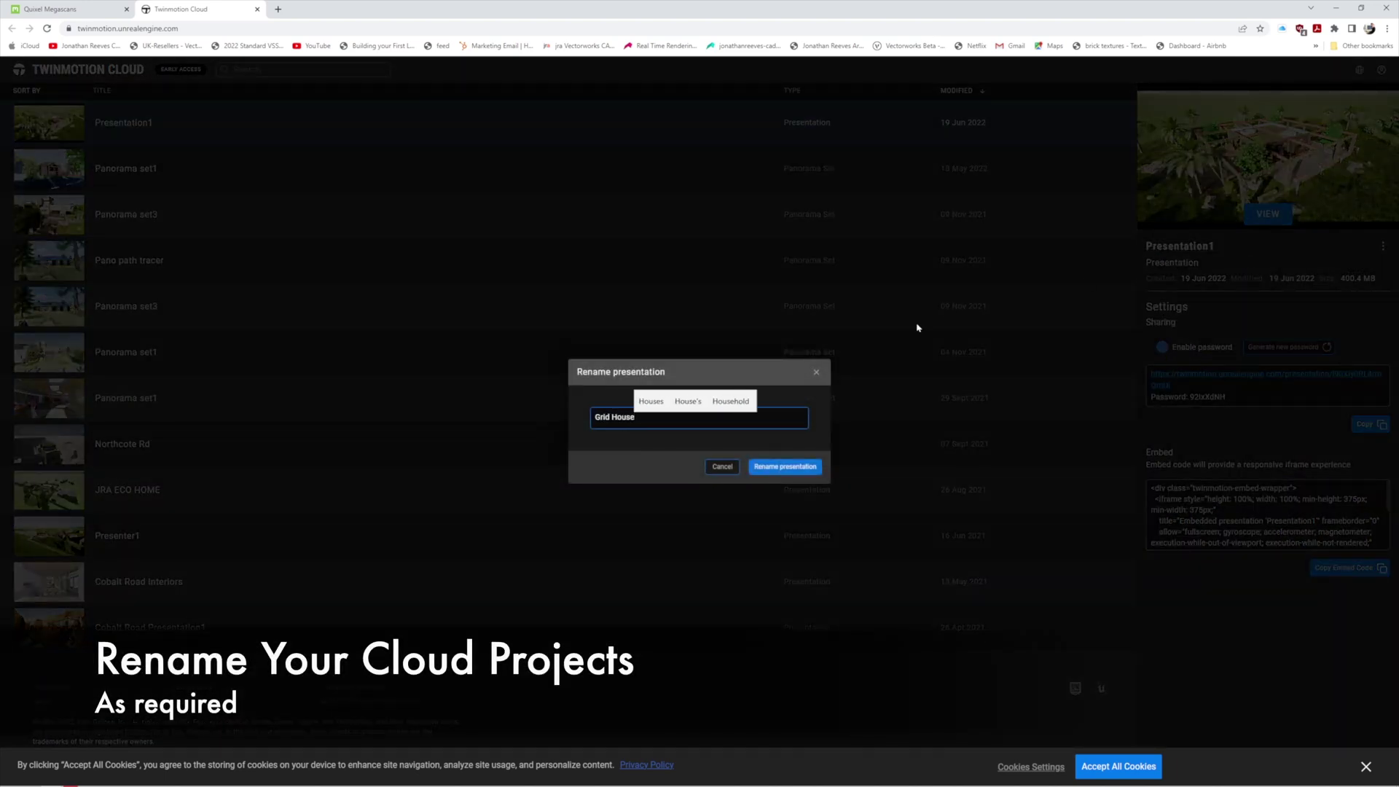
click(778, 468)
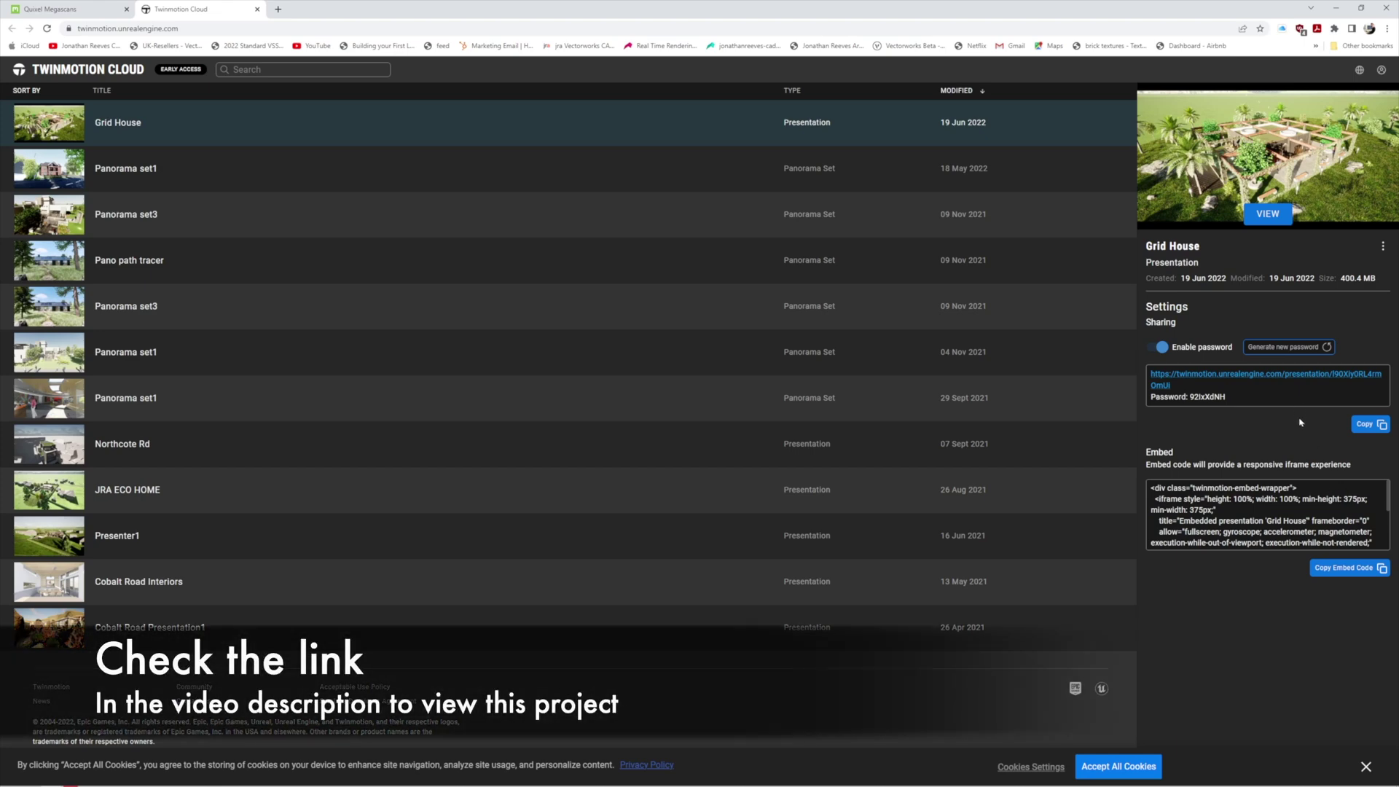
click(1268, 215)
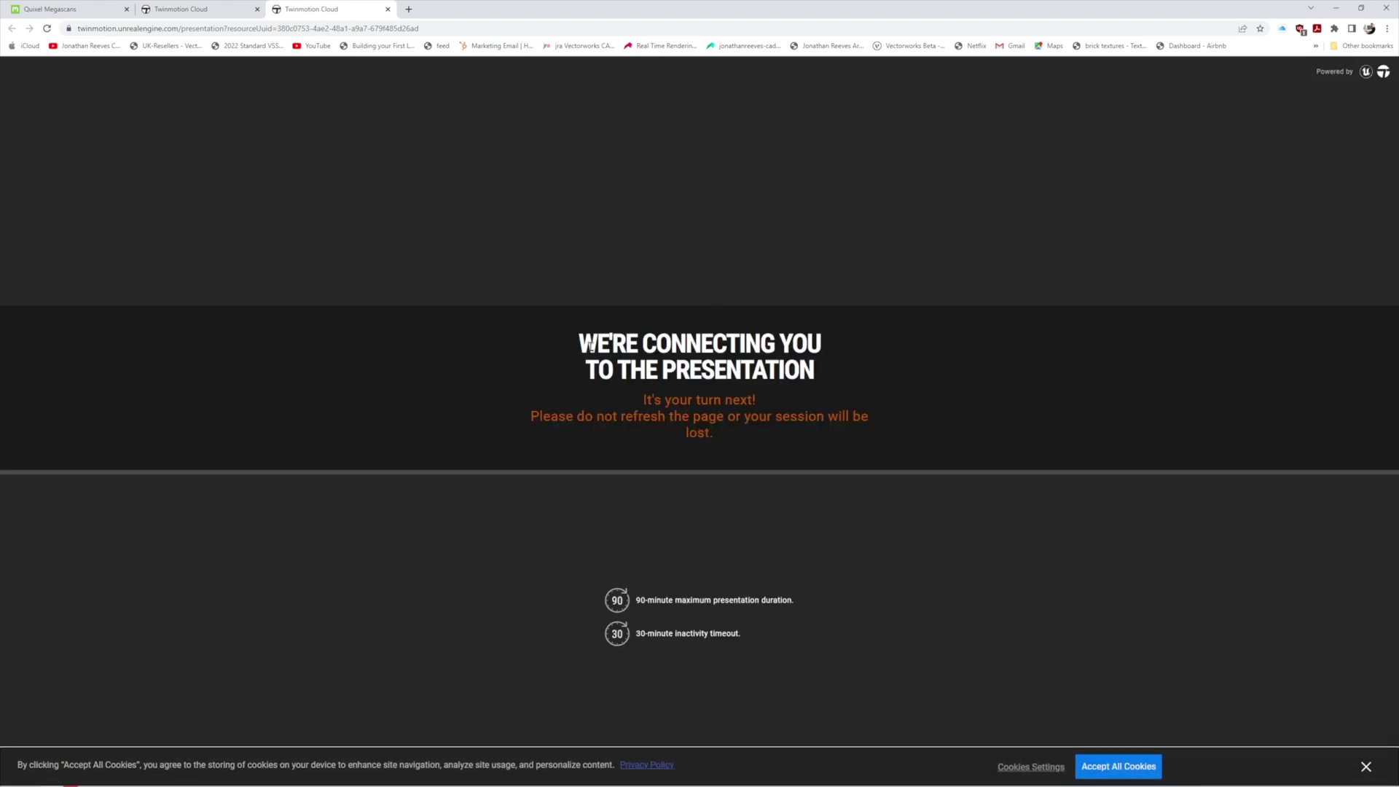
Accept all cookies, view the mouse and keyboard navigation help, and close it to reveal the scene.
click(1119, 767)
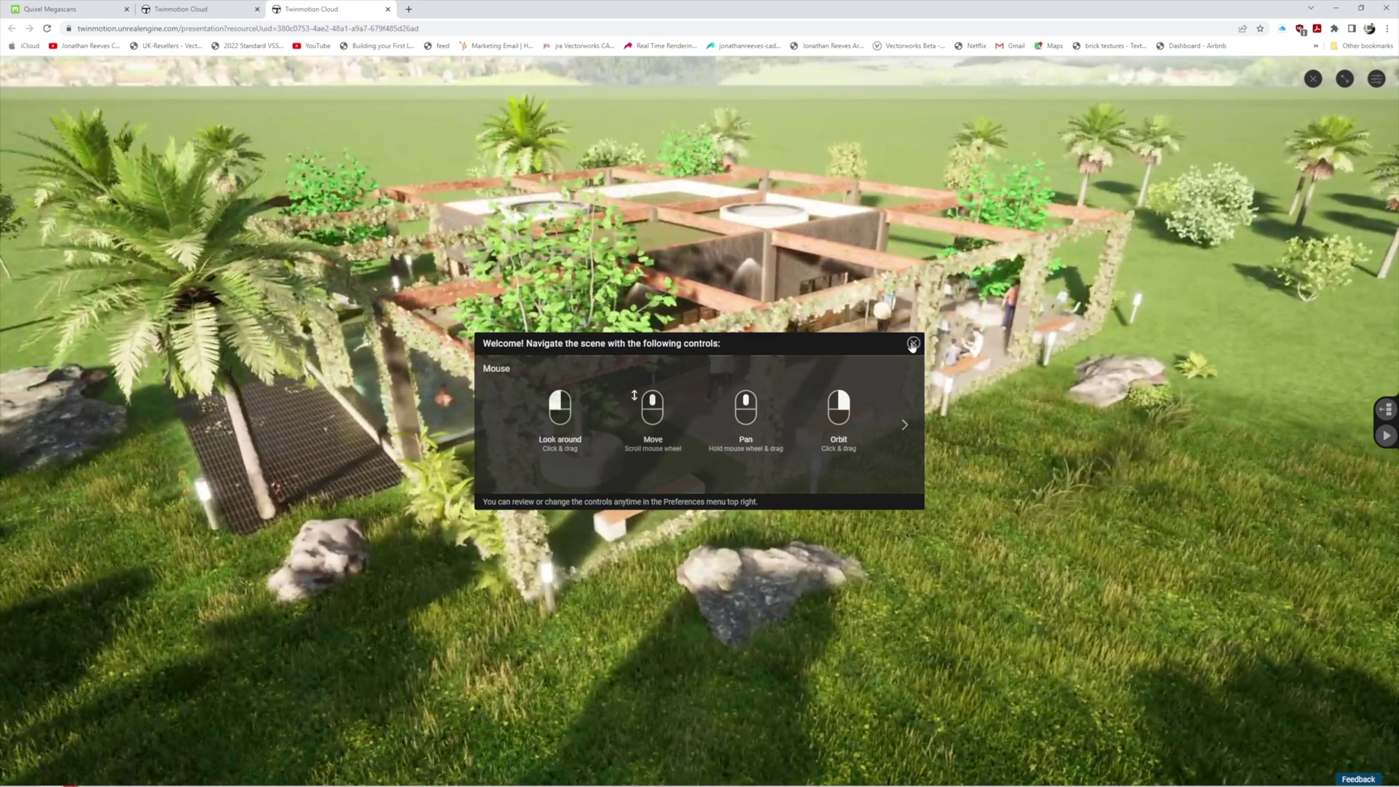
click(905, 426)
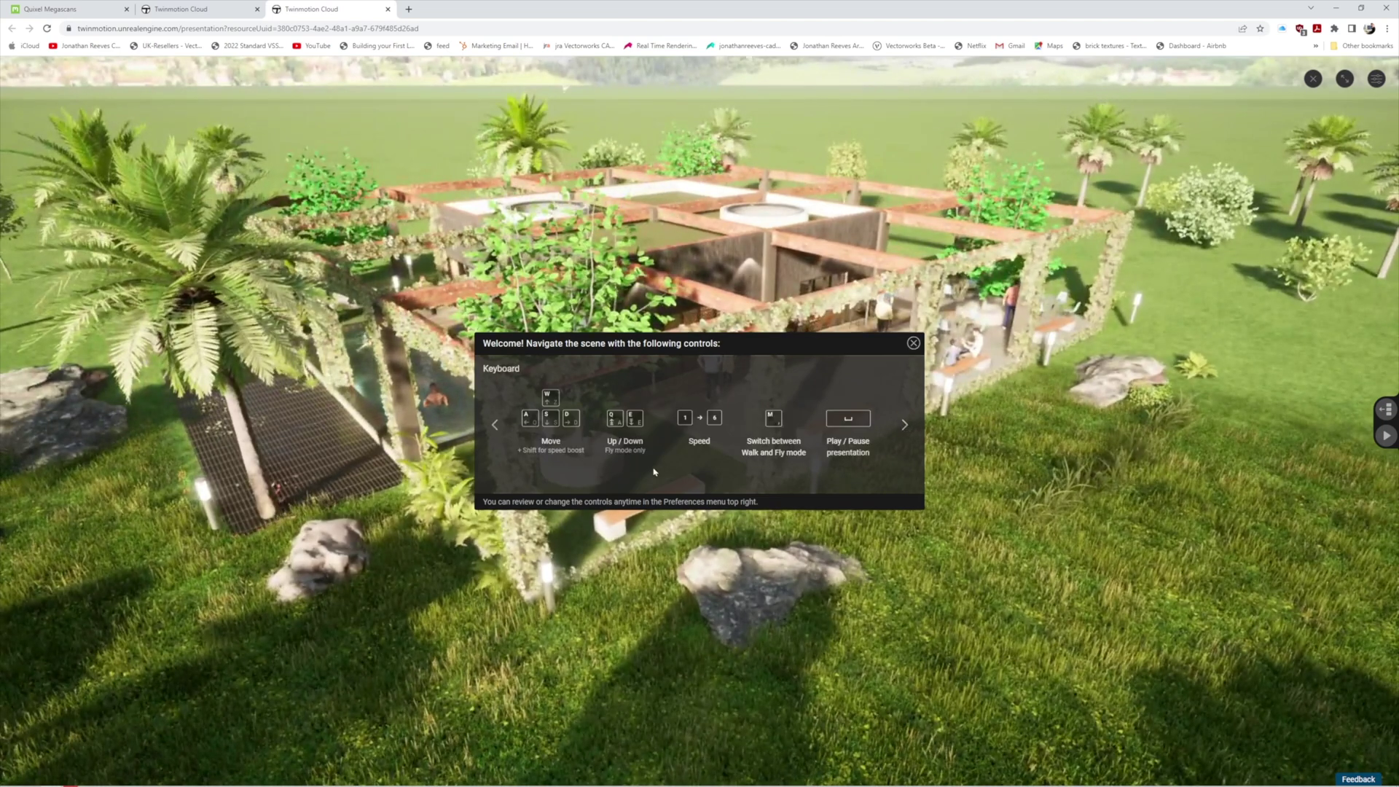
click(913, 345)
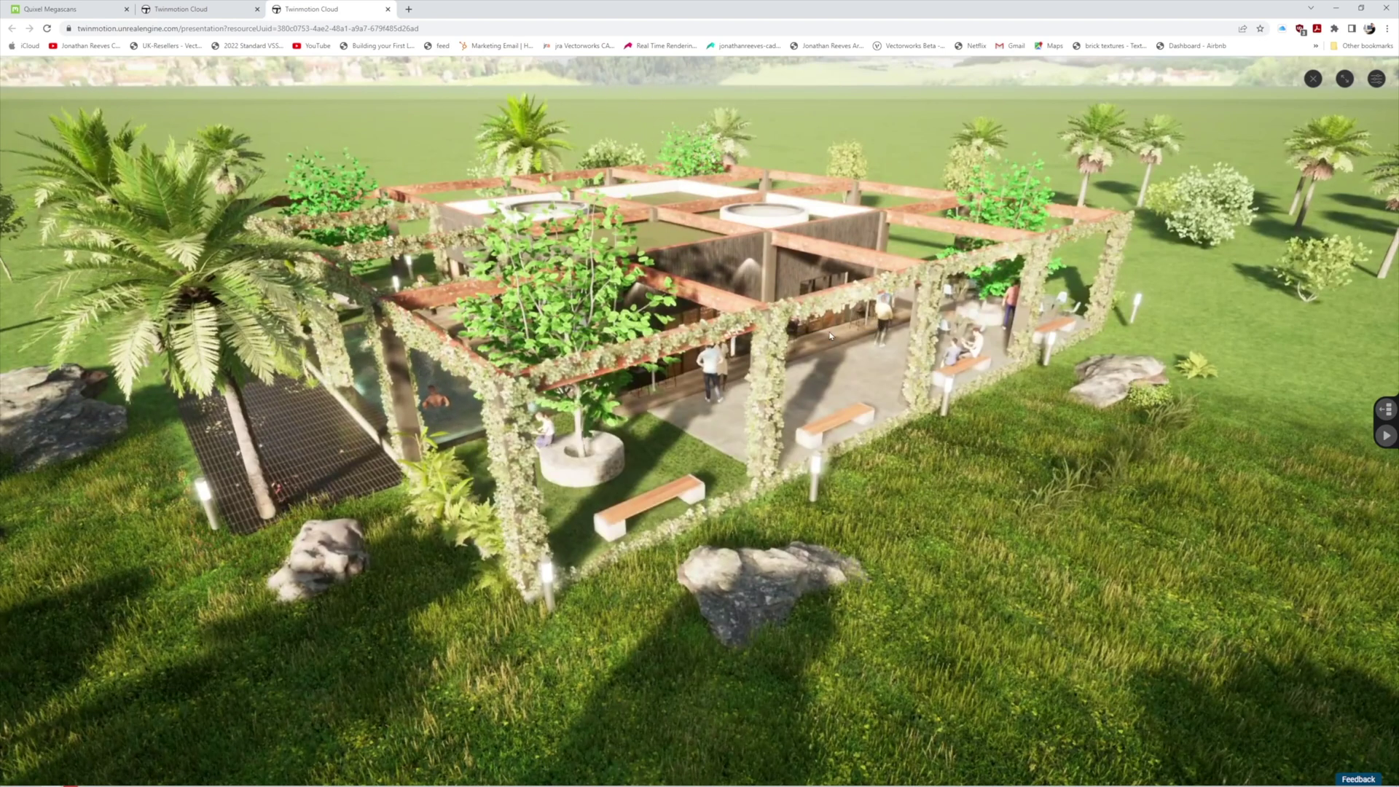
Fly around the outside of the house, from the front garden to the tiled terrace, and examine the pool side.
scroll(579, 523, up, 10)
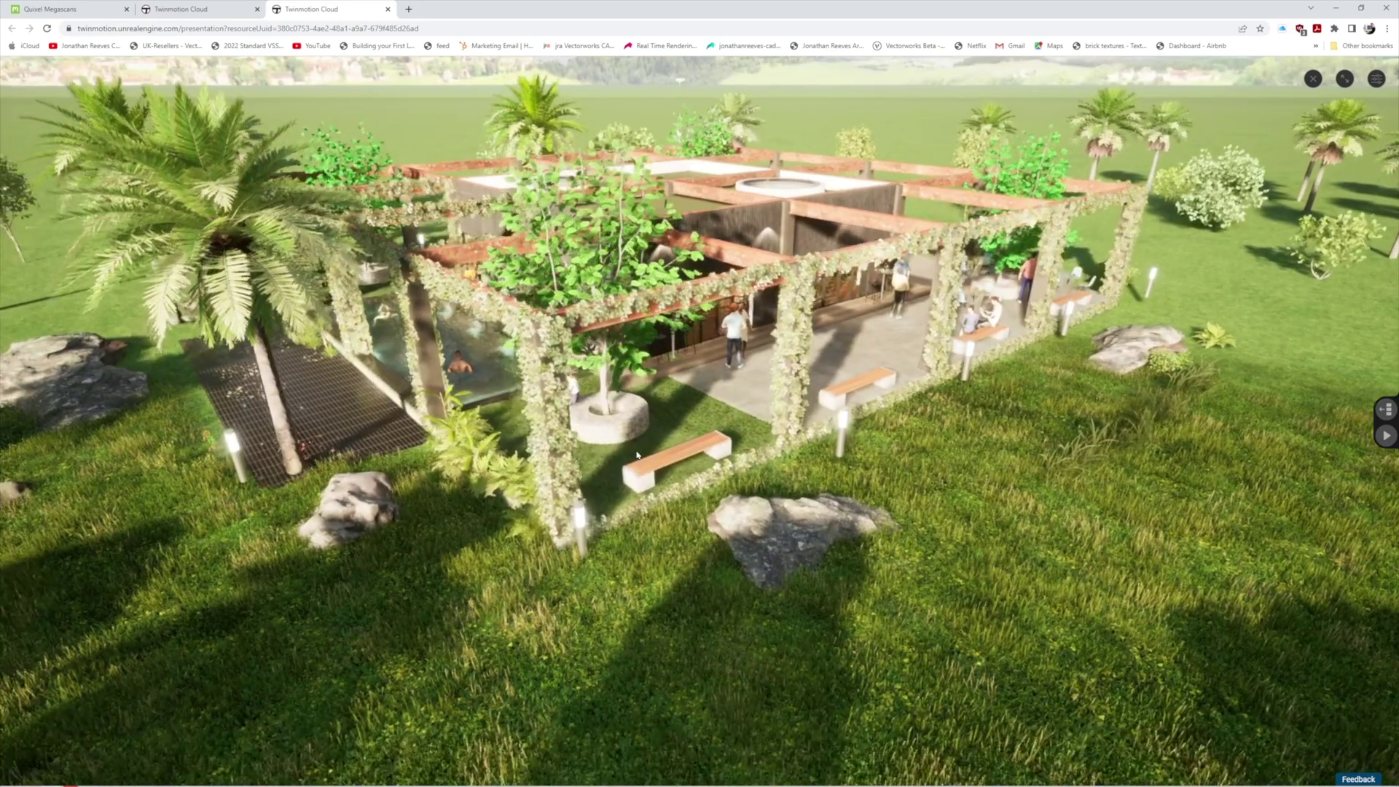
scroll(625, 406, down, 5)
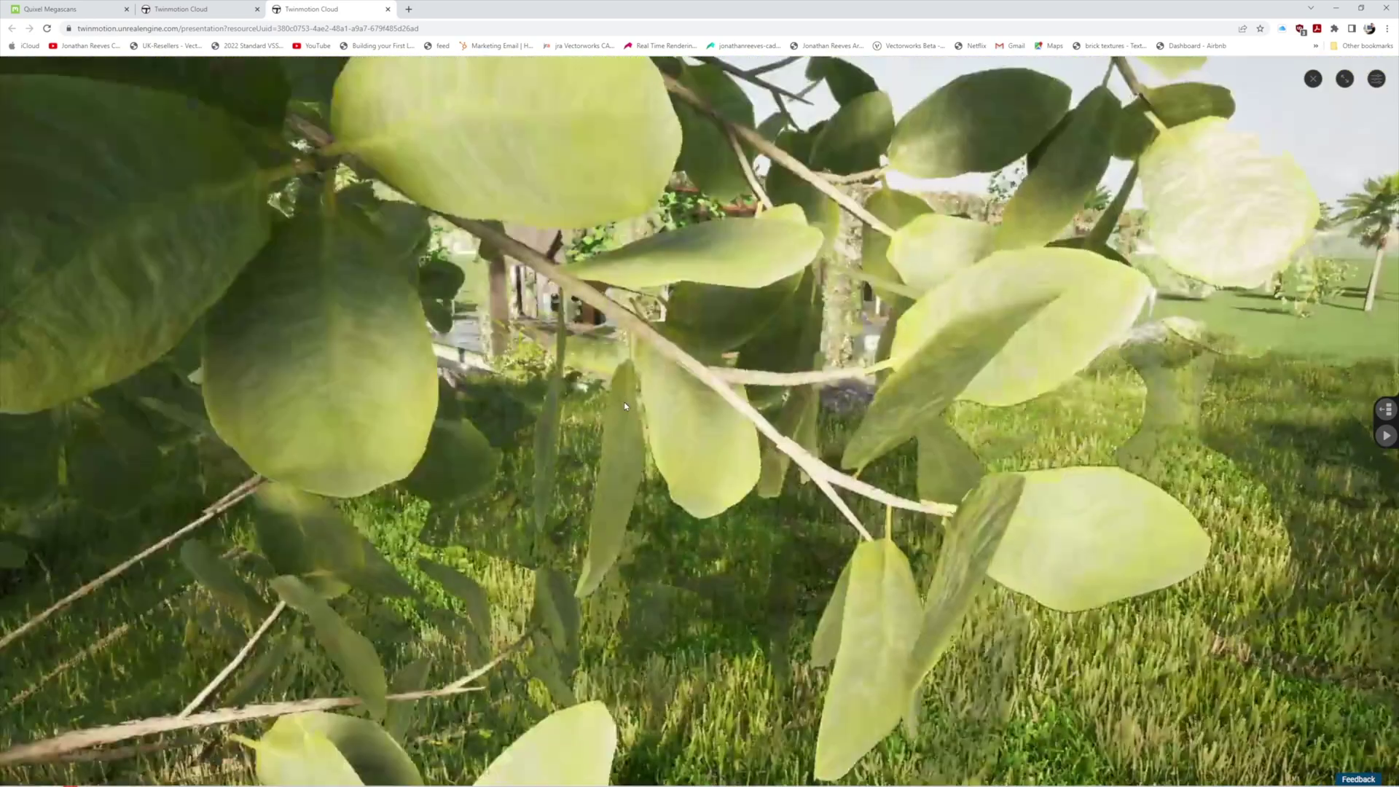
scroll(625, 406, up, 5)
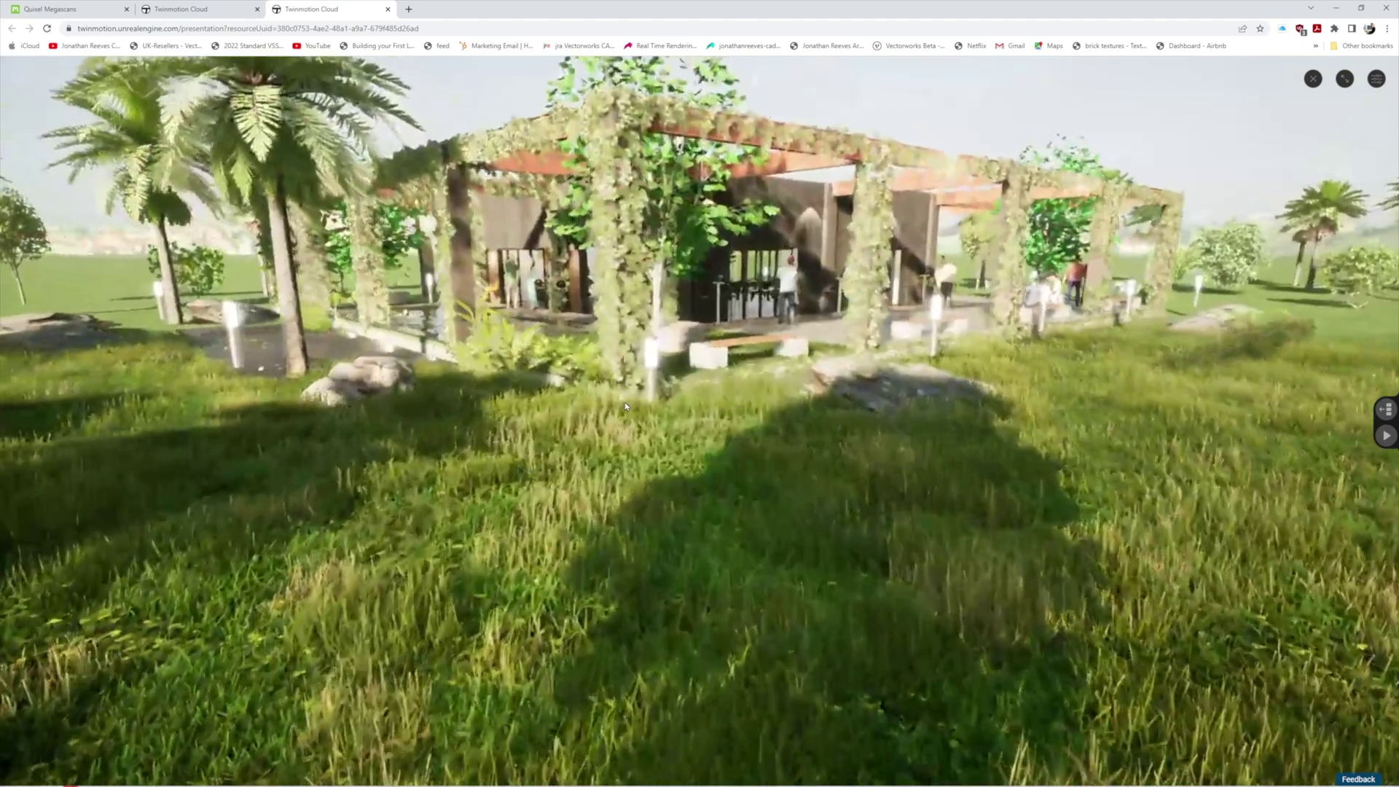
key(Left)
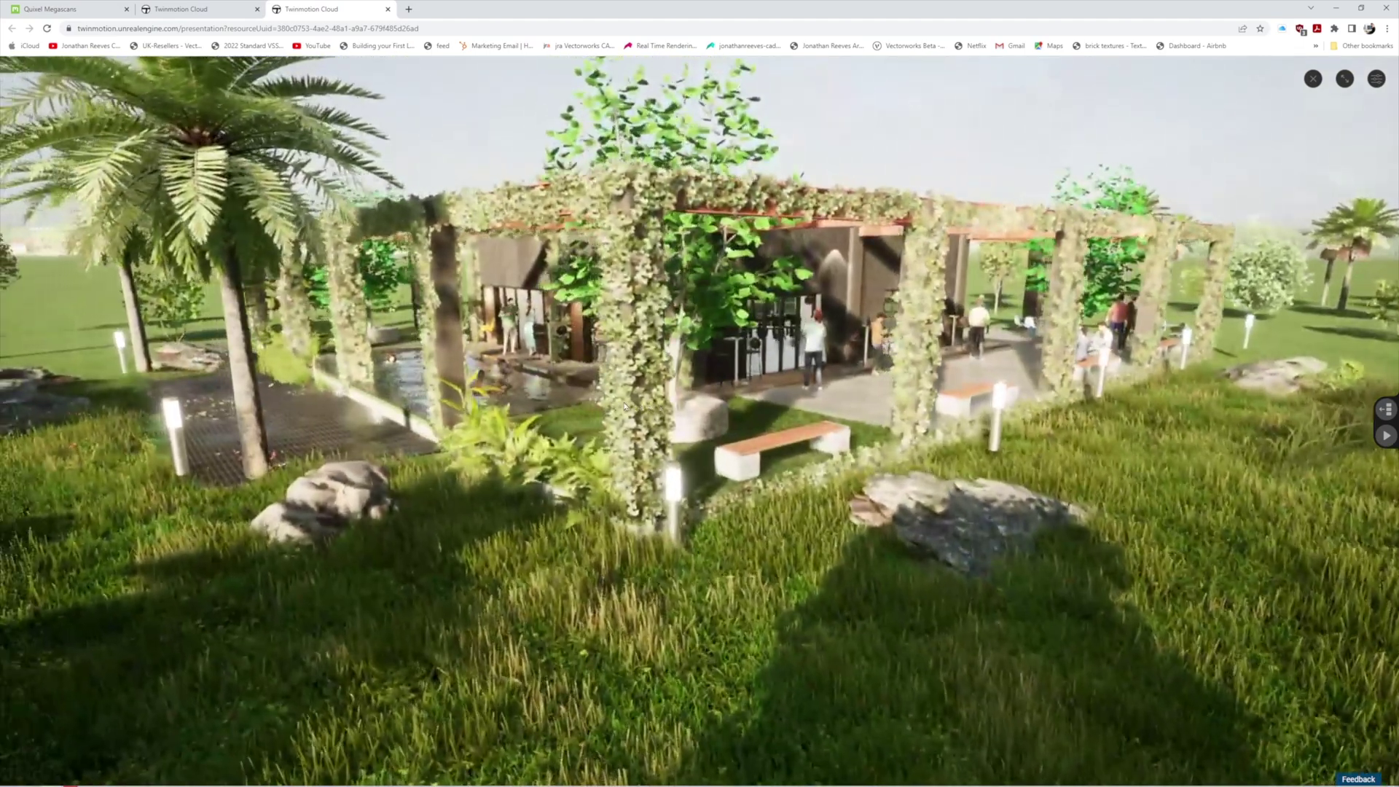
scroll(625, 406, up, 5)
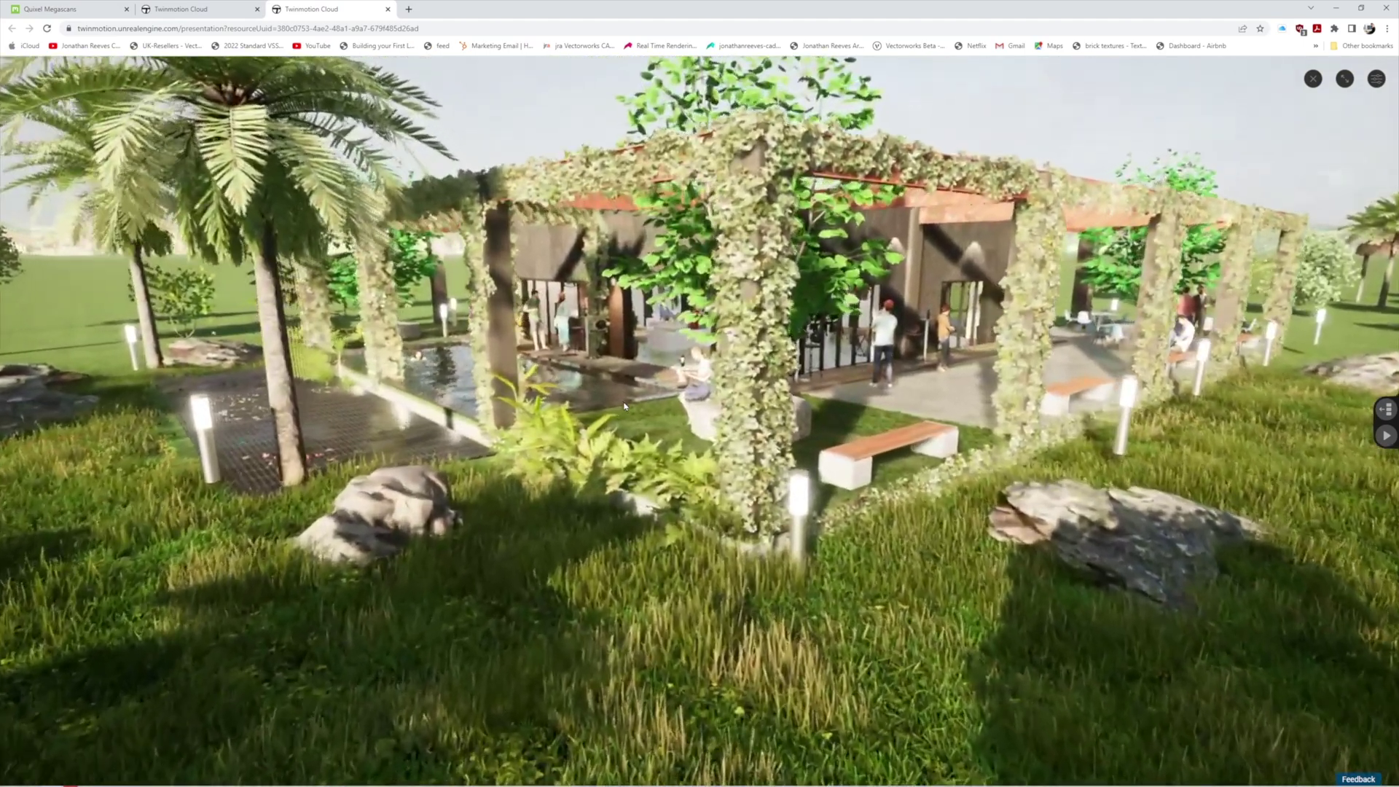
key(Left)
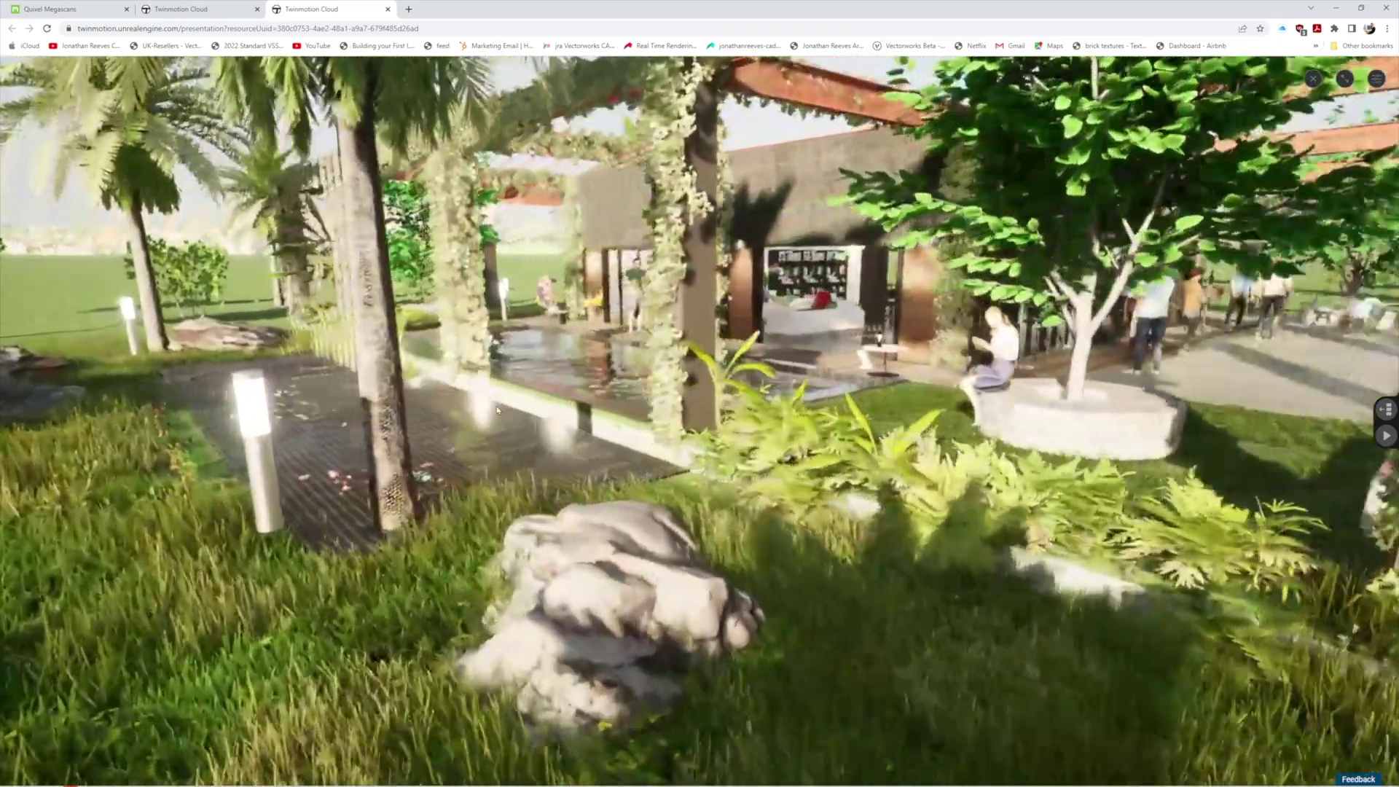
key(Left)
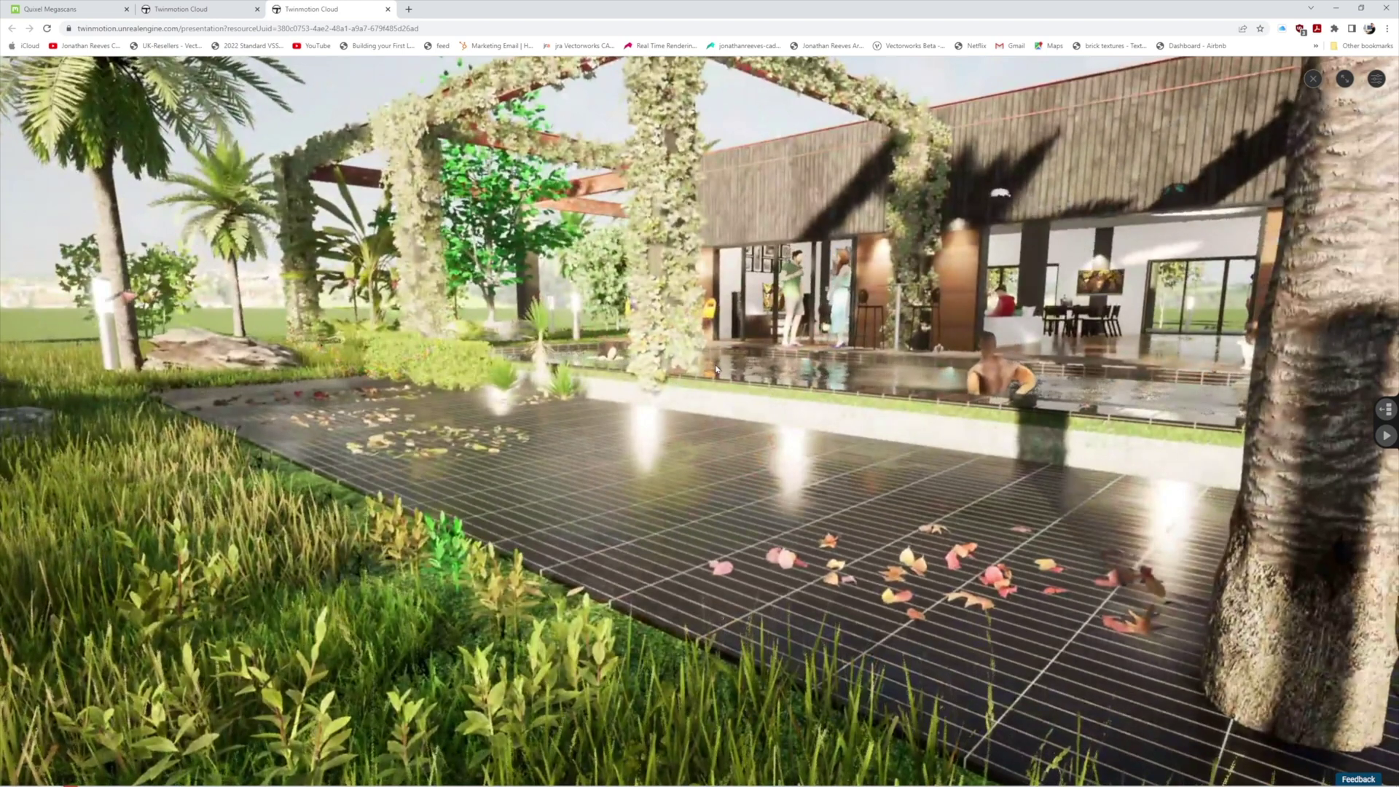
key(Left)
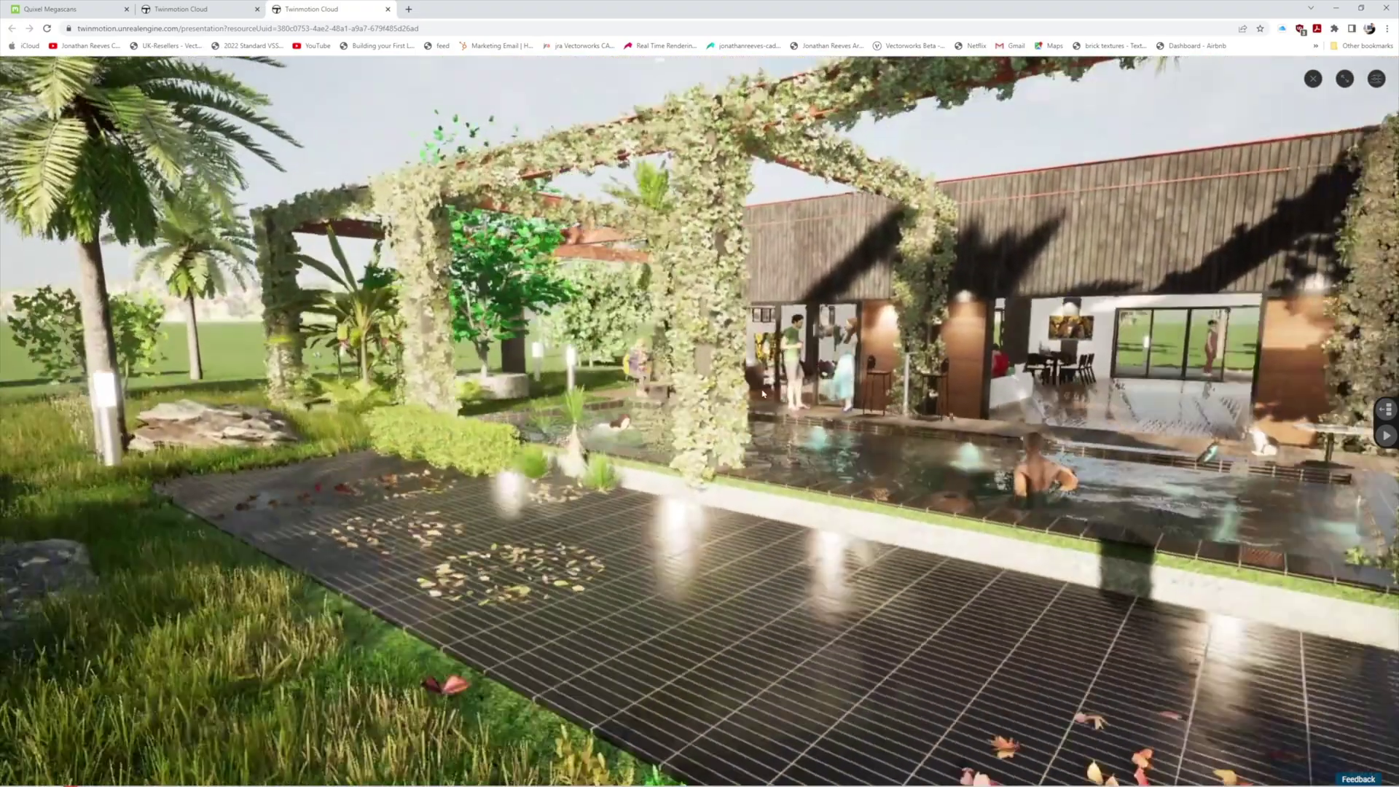
key(Left)
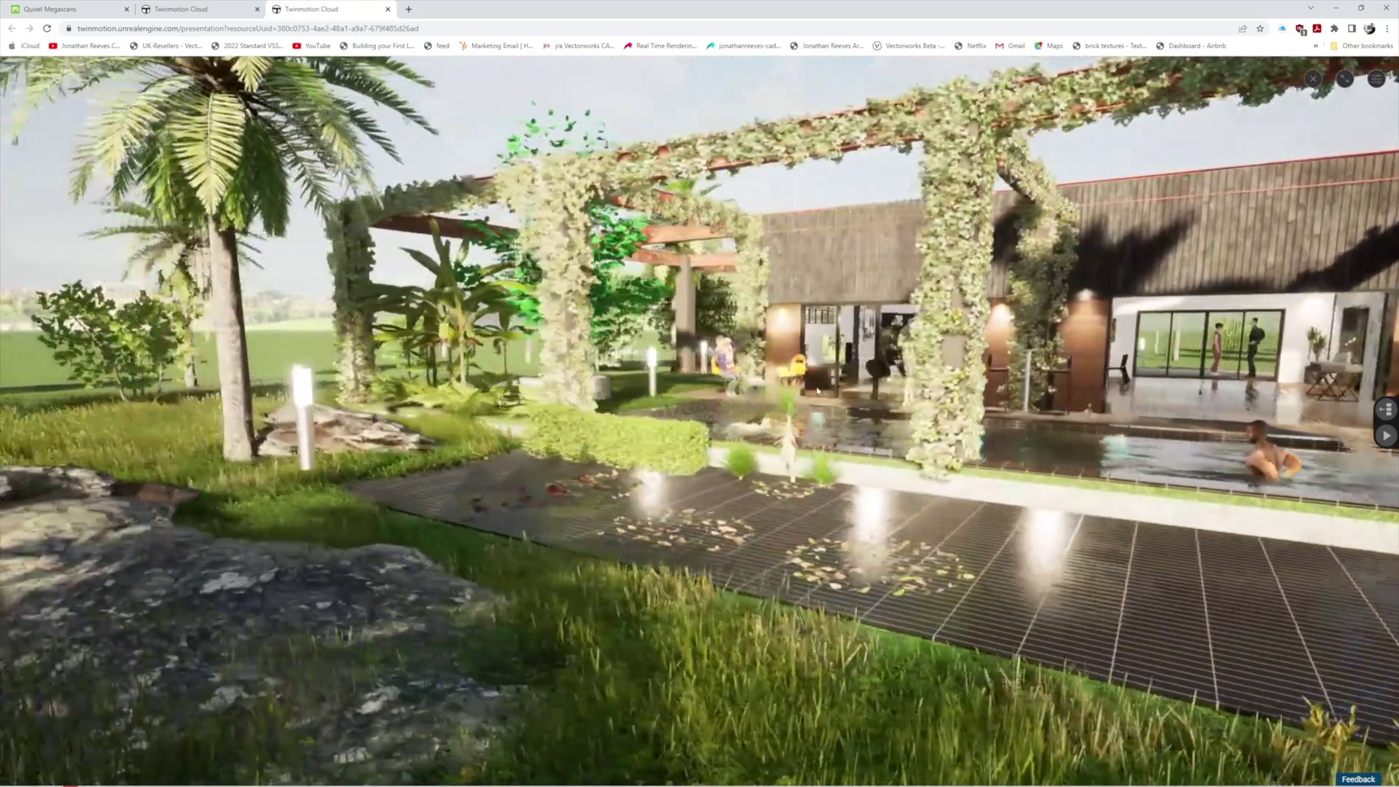
key(Left)
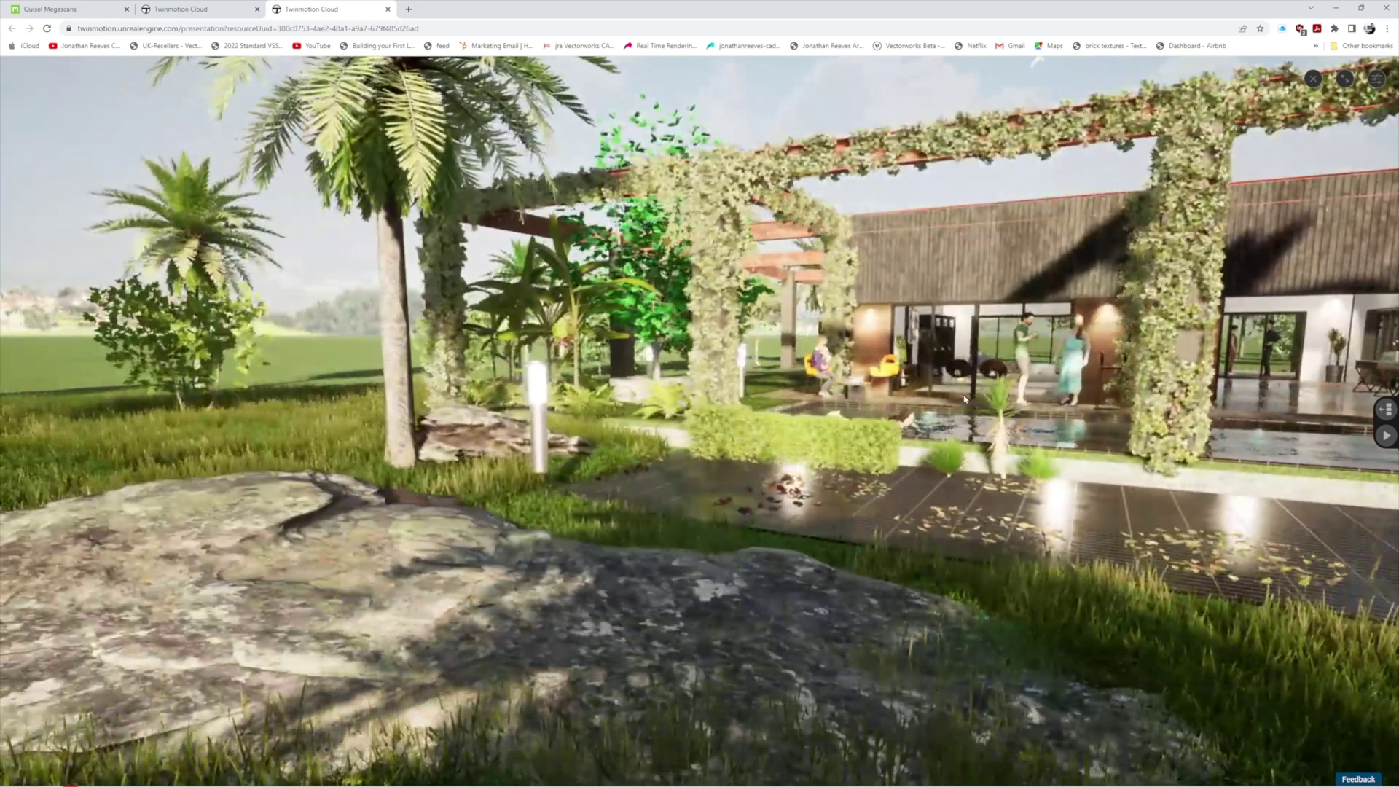
key(Up)
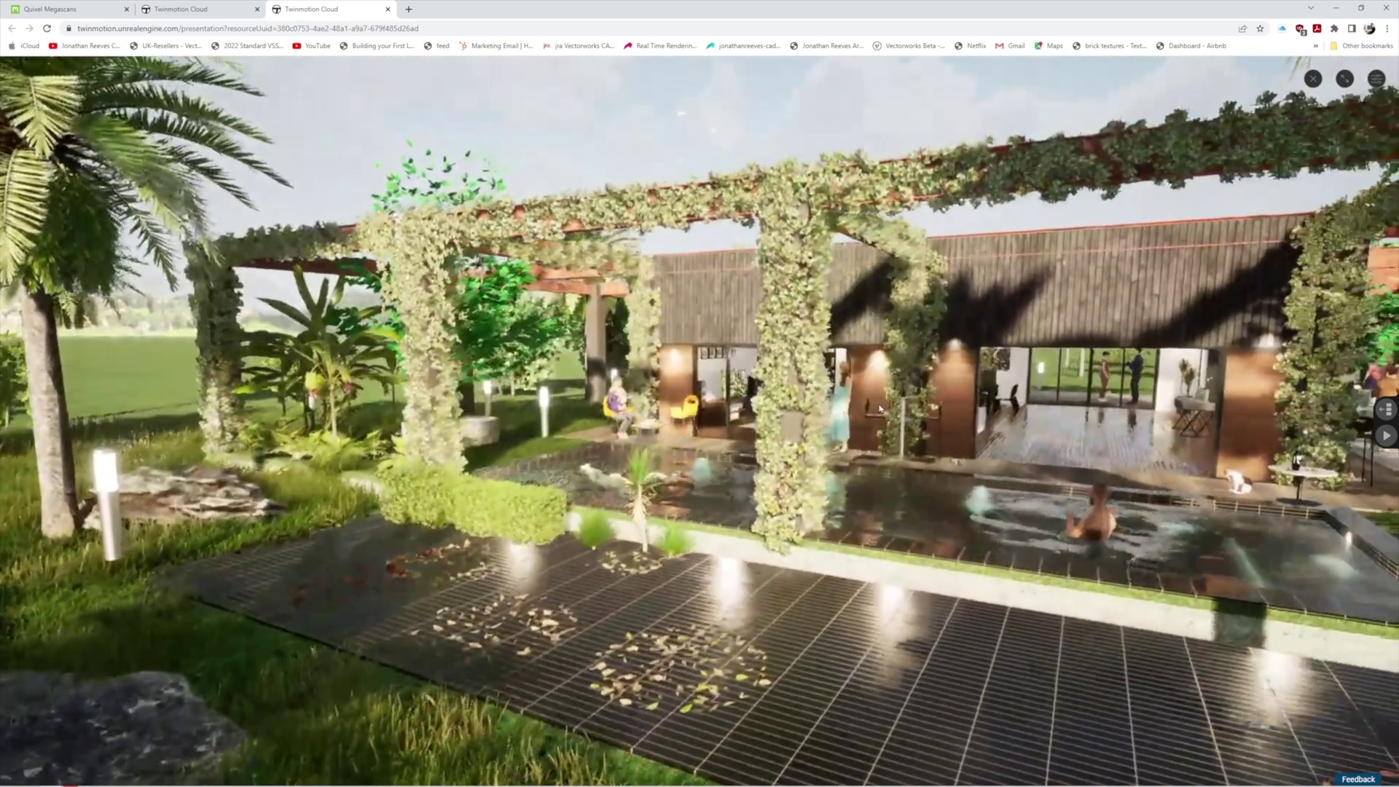
key(Up)
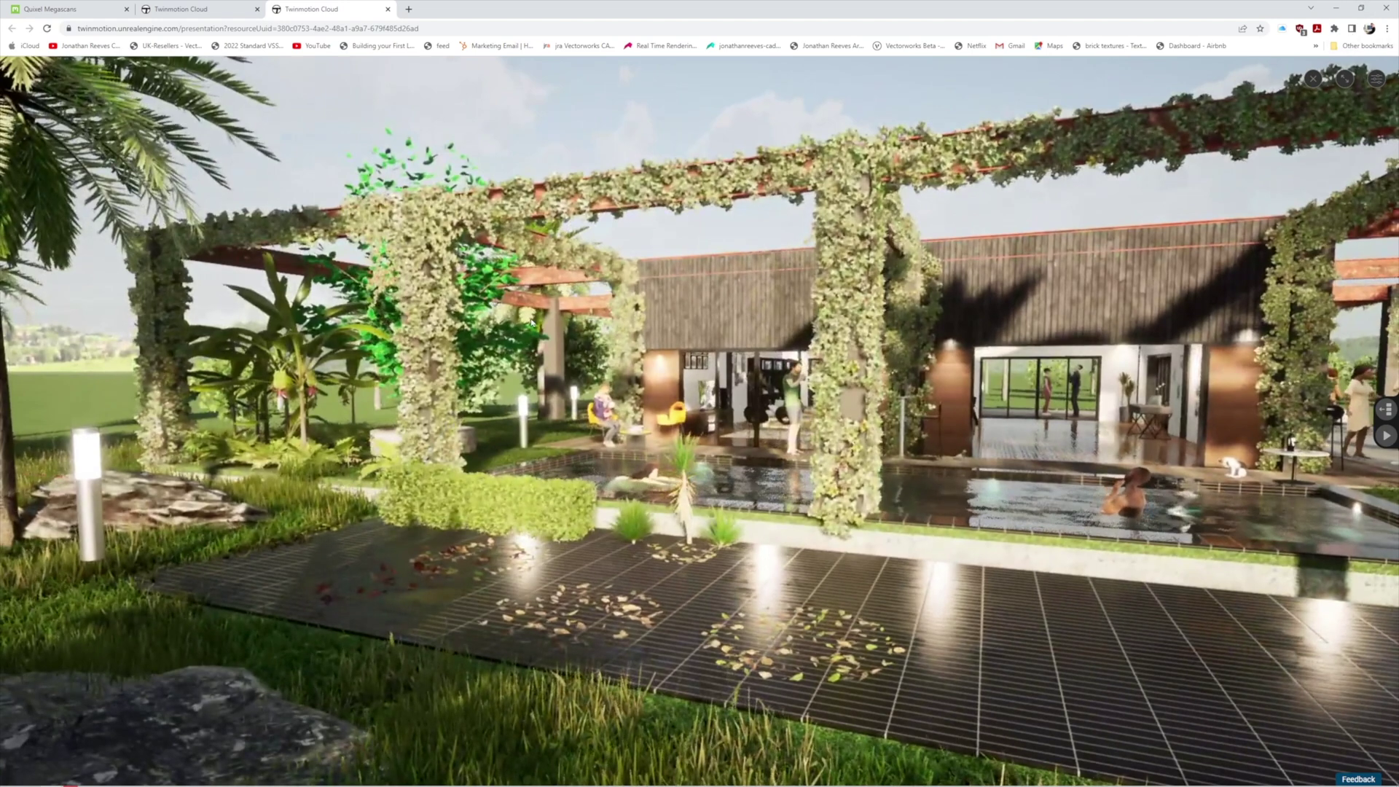
click(1358, 9)
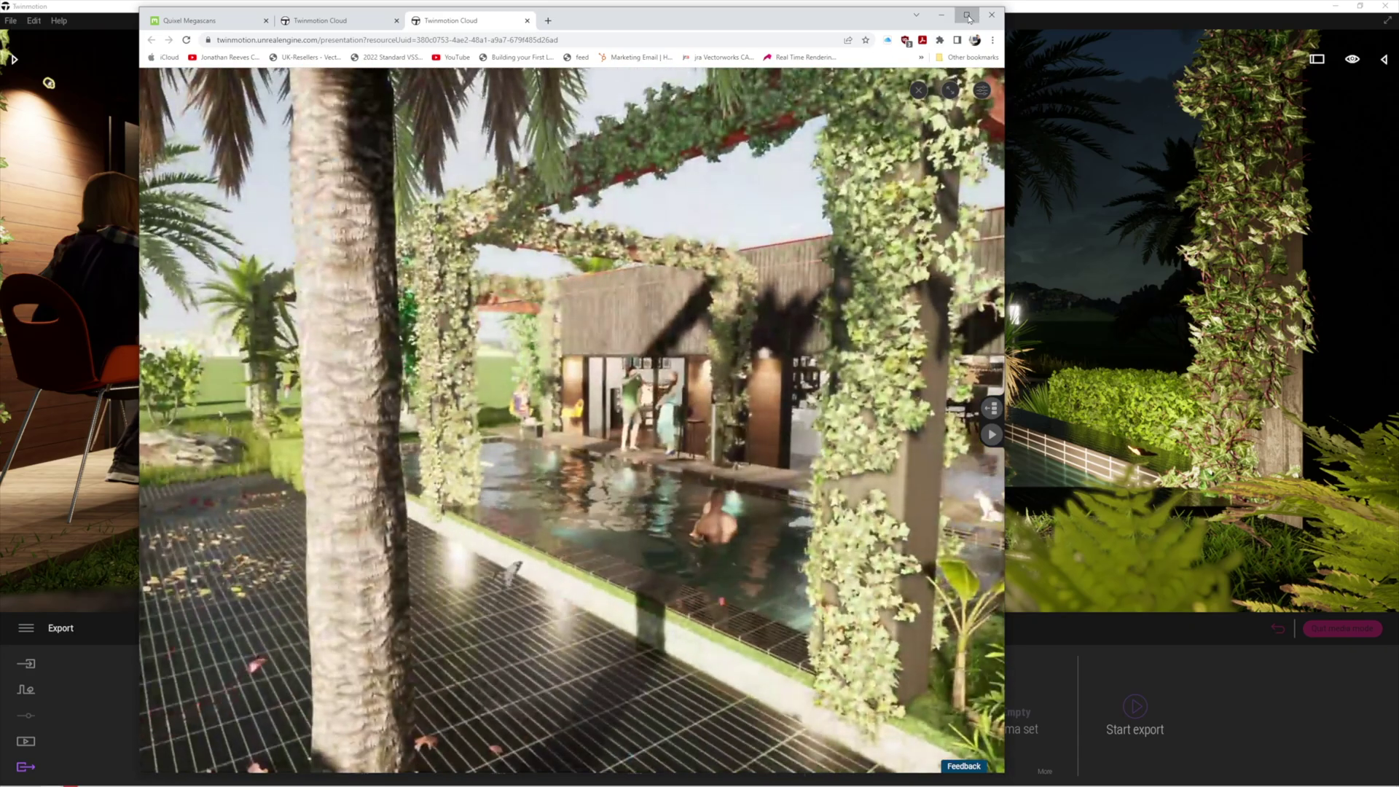
click(967, 16)
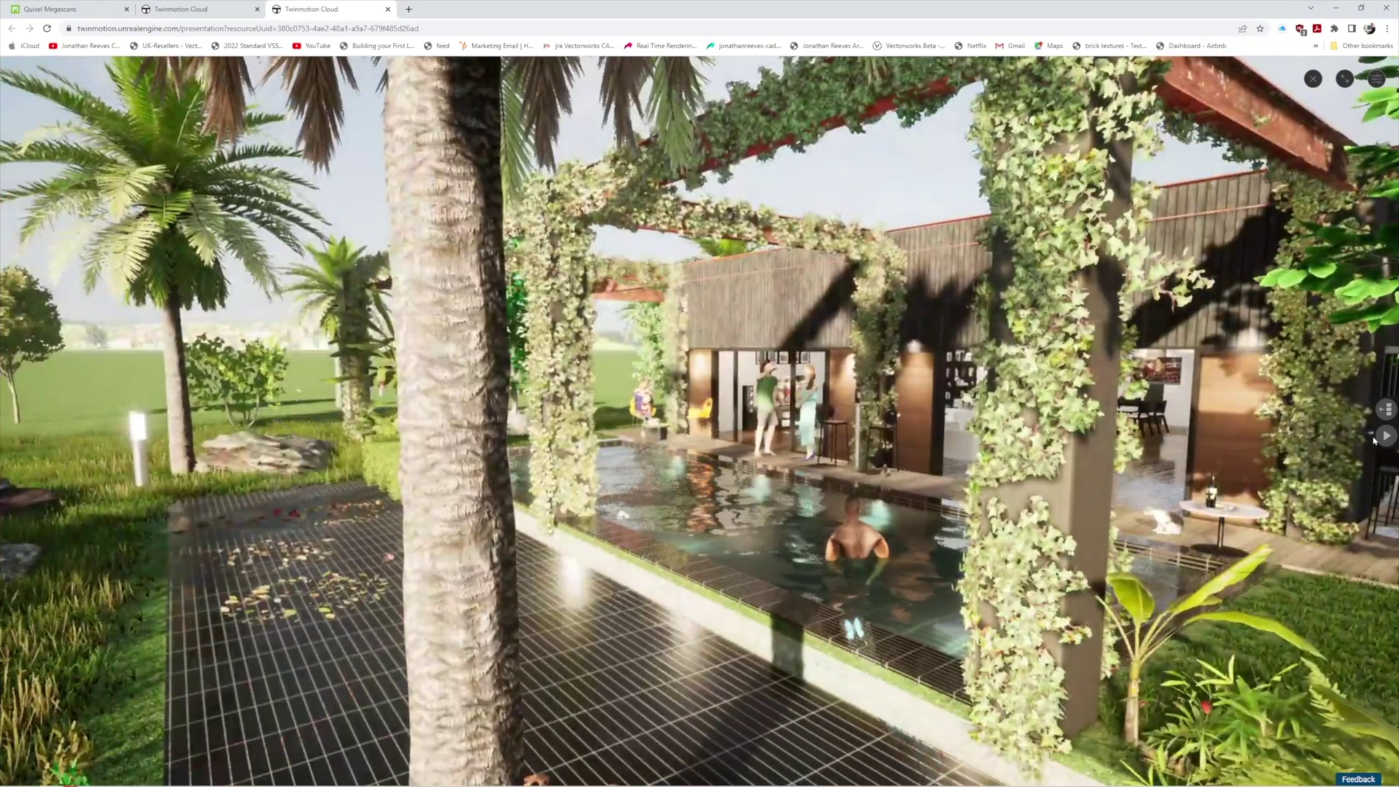
Open the presentation preferences and set the time of day to 09:20 AM.
click(1375, 78)
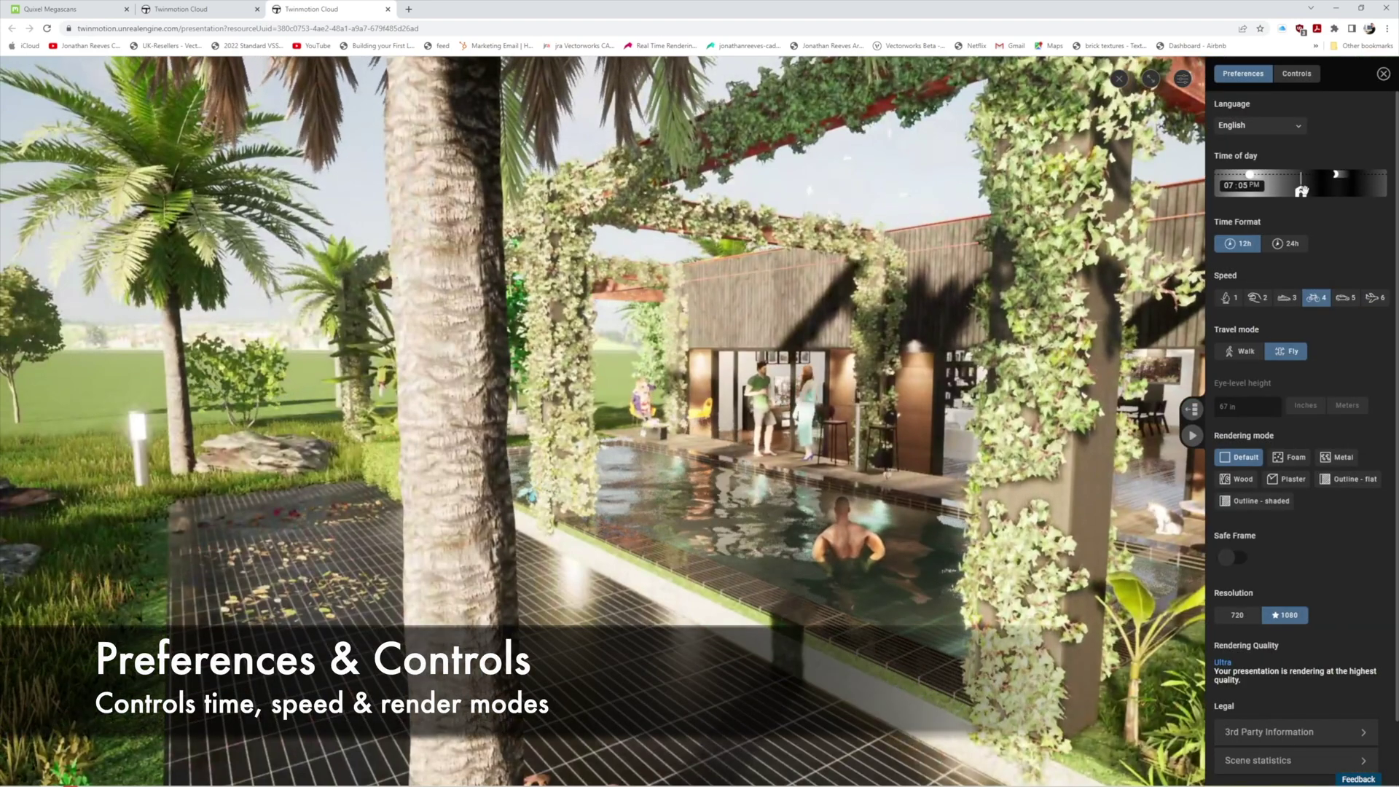
drag(1303, 195, 1367, 197)
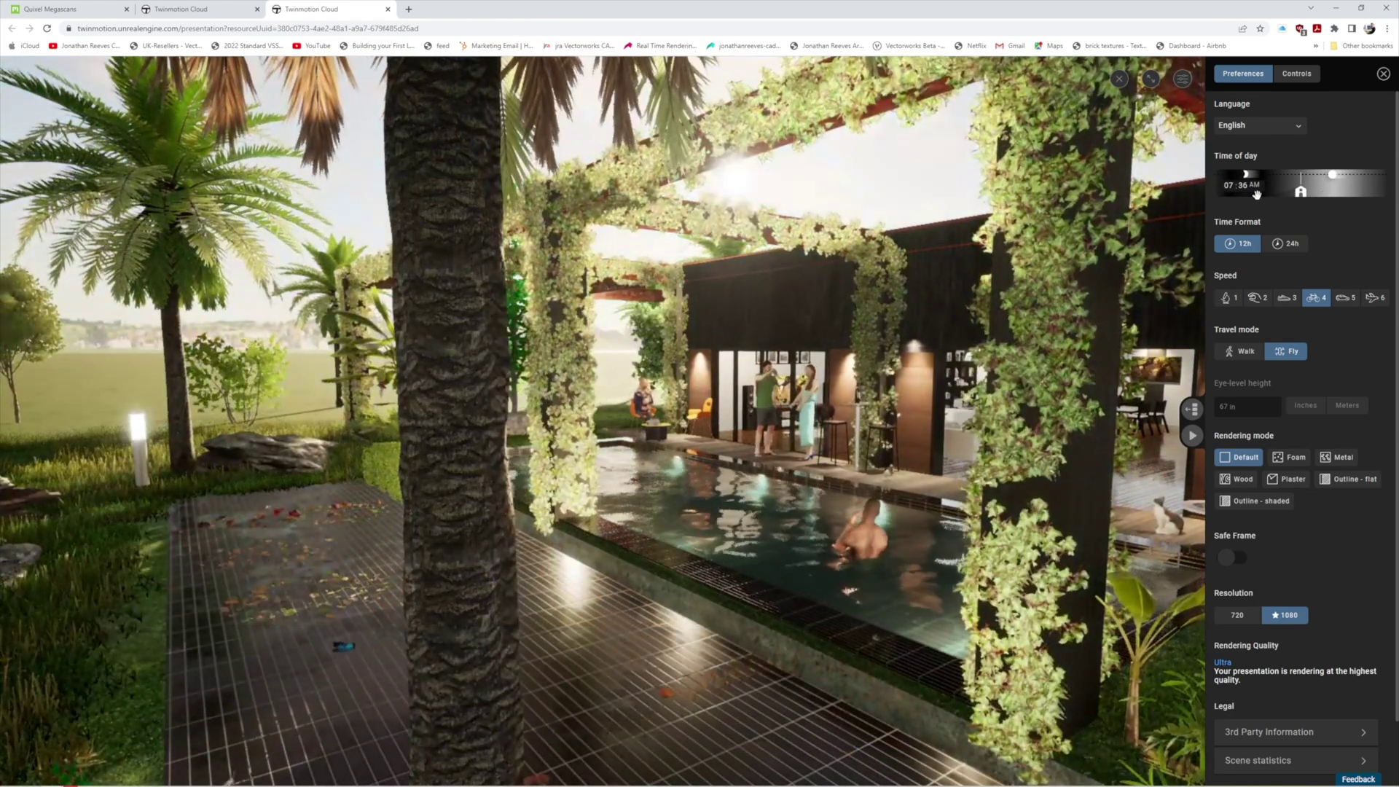
drag(1300, 191, 1288, 191)
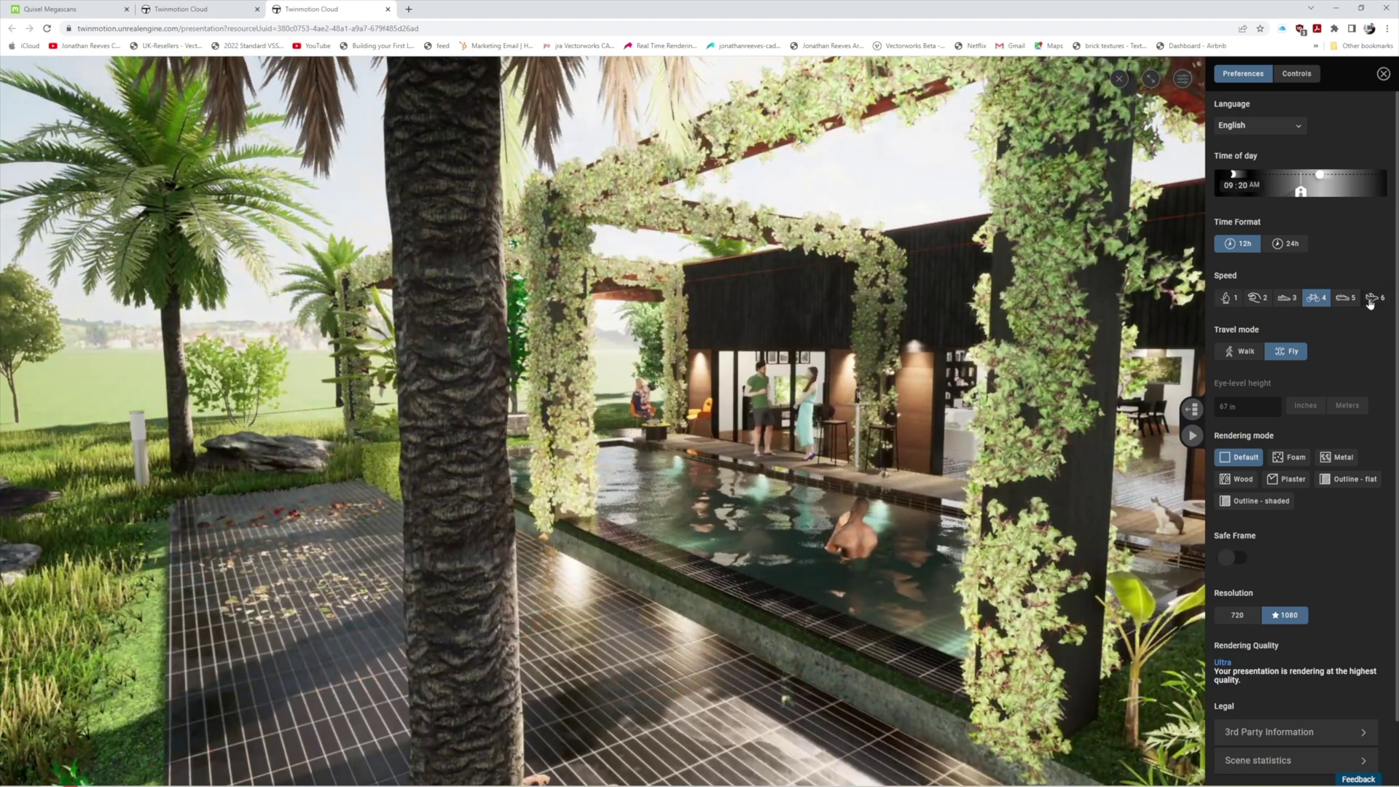
Set the navigation speed to 3 and fly sideways until the view faces the pool and house.
click(1287, 299)
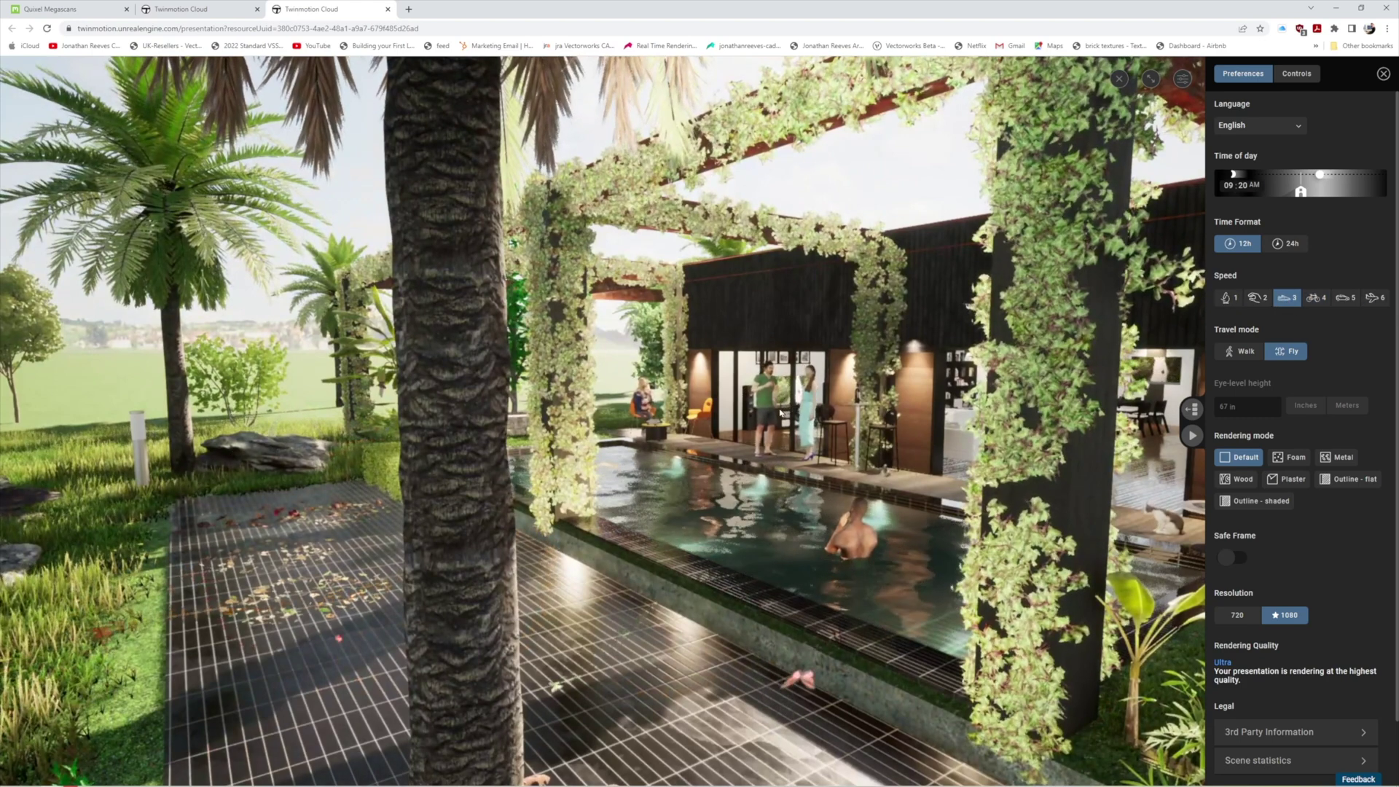
key(Left)
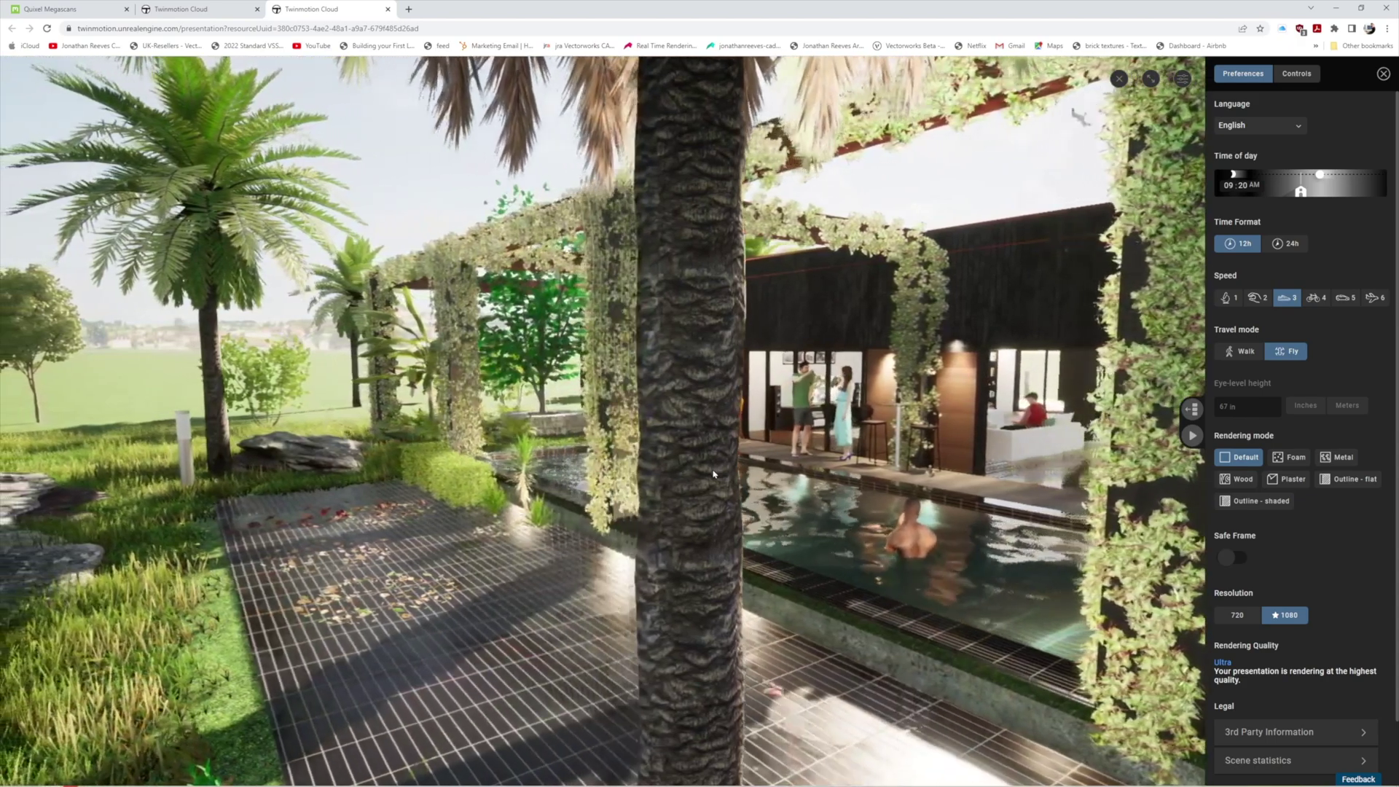
key(Left)
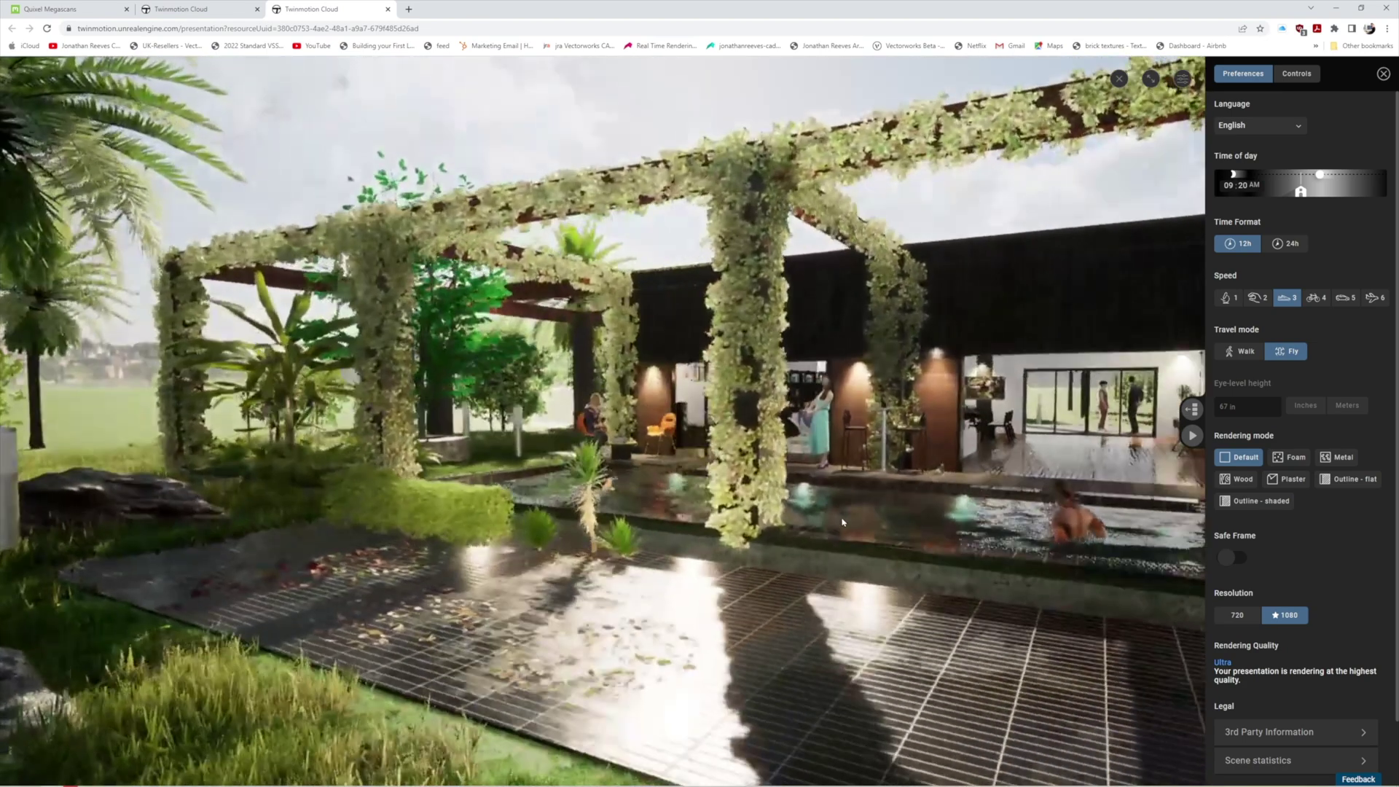
drag(843, 522, 875, 524)
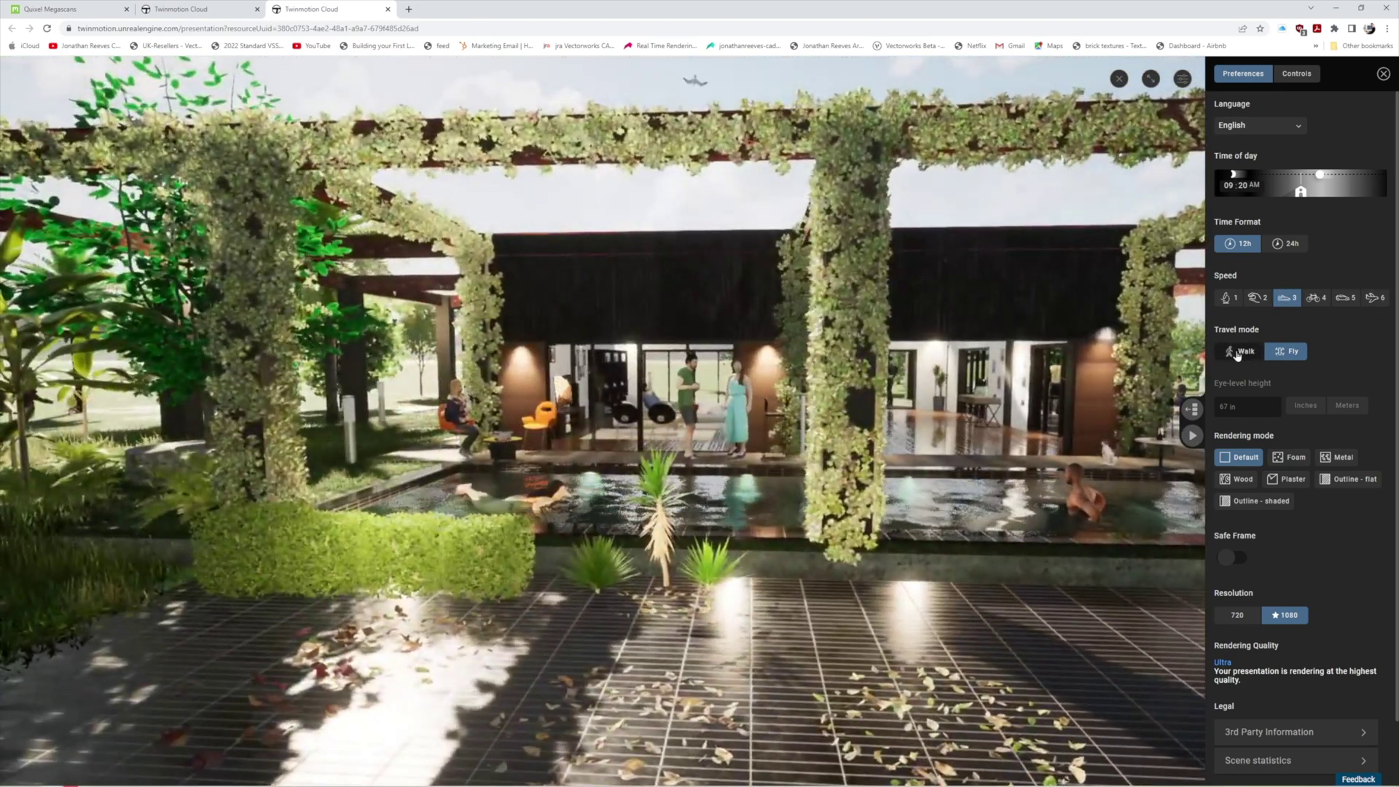
Try the Walk travel mode by walking across the terrace towards the pool, and return to Fly mode.
click(1244, 353)
key(w)
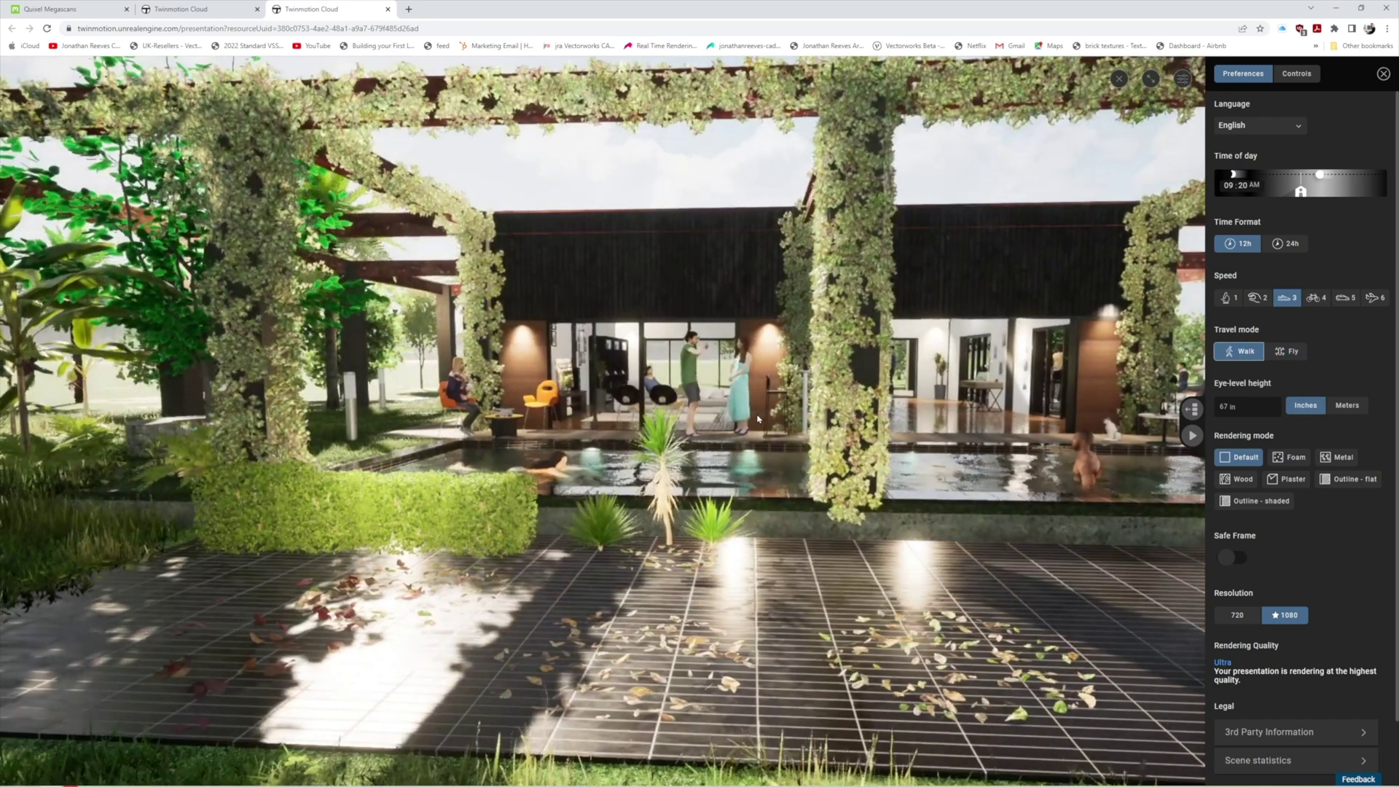
key(w)
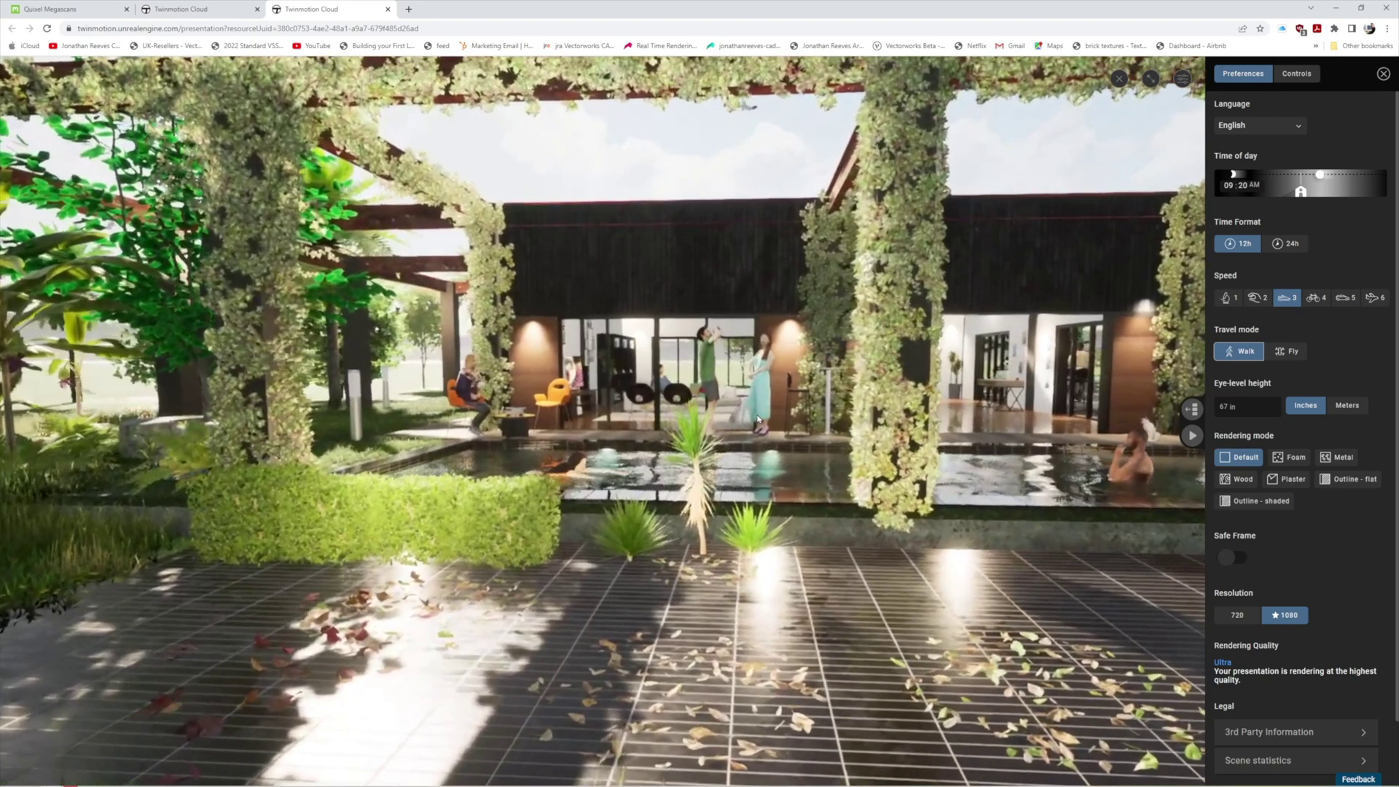
key(w)
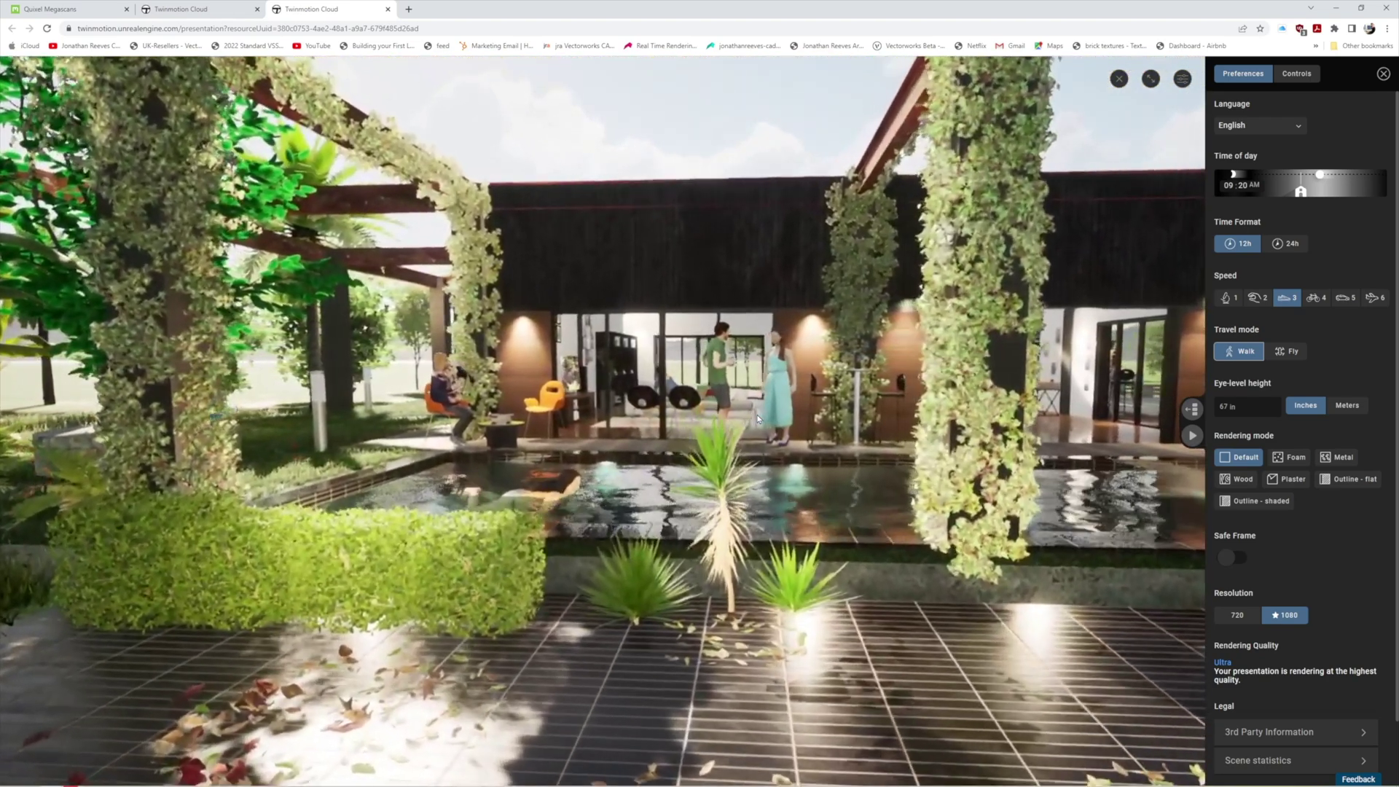
key(w)
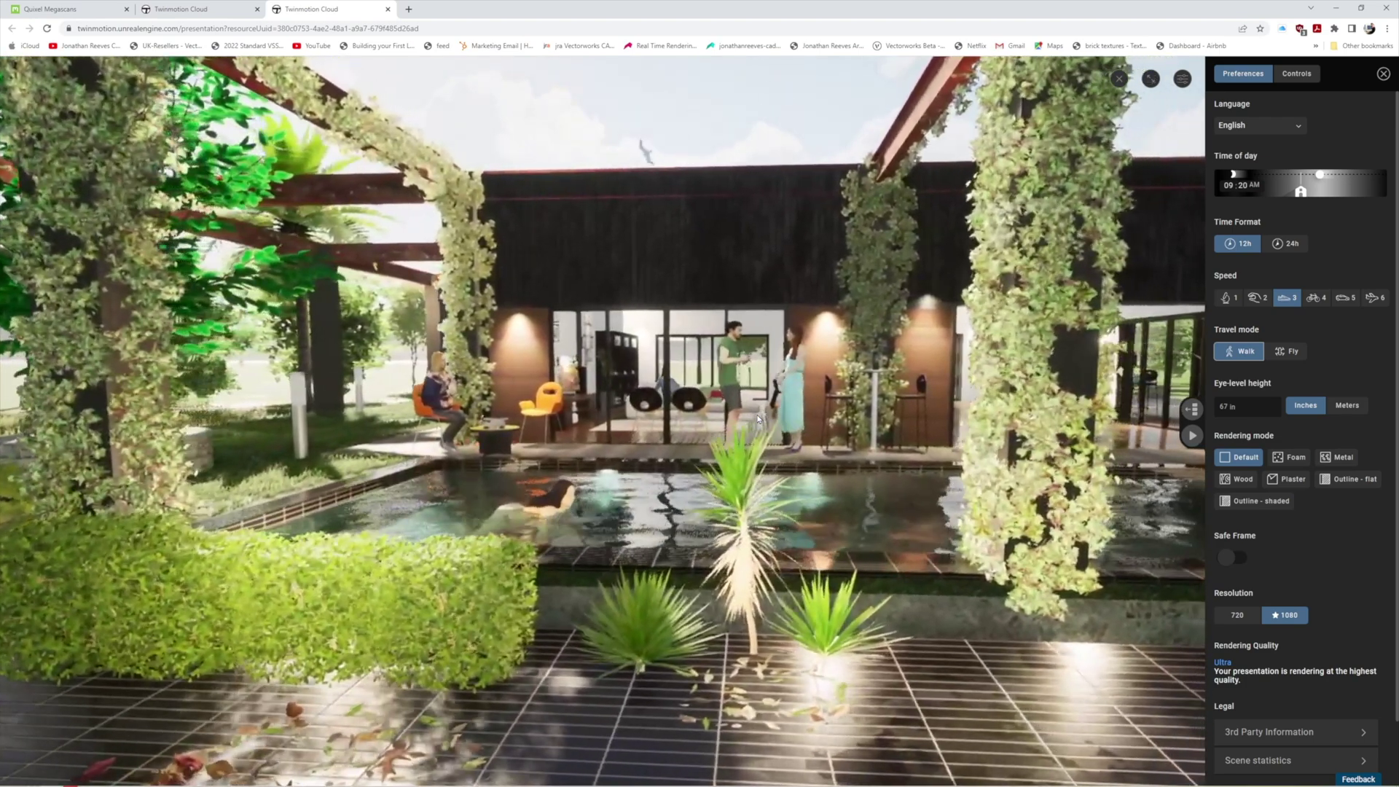
drag(758, 419, 1272, 259)
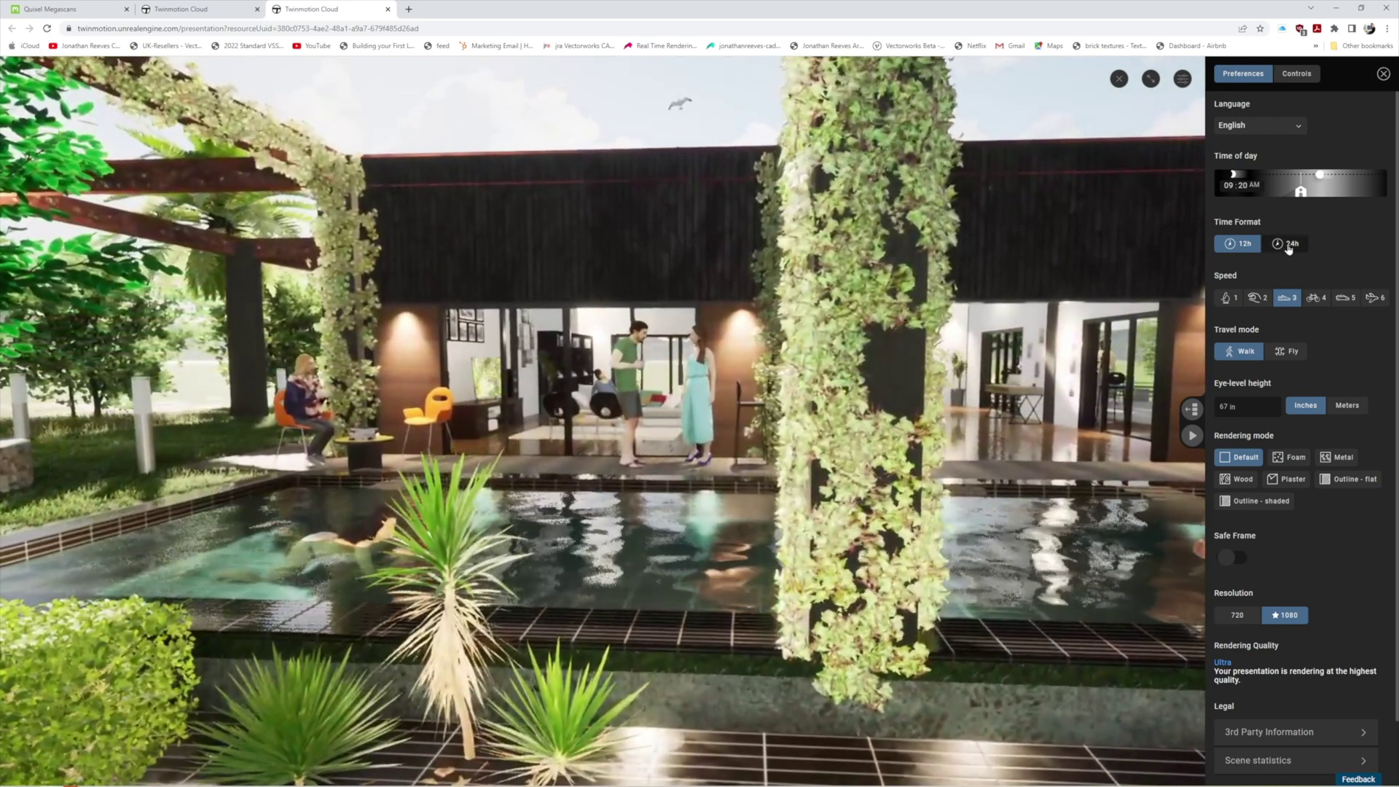
click(1287, 354)
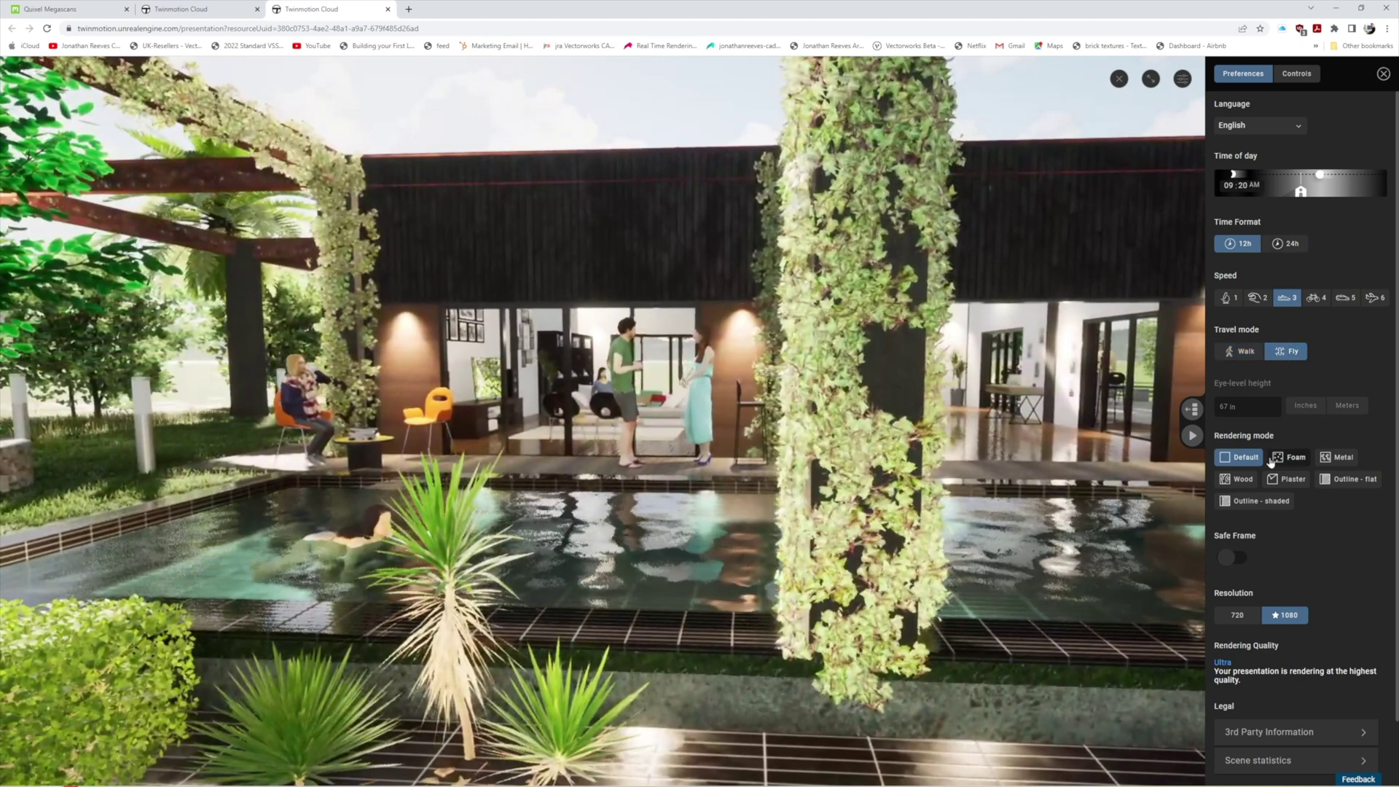
Preview the Foam, Metal, Wood, Plaster and Outline - shaded rendering modes, and set the rendering mode to Outline - flat.
click(1294, 459)
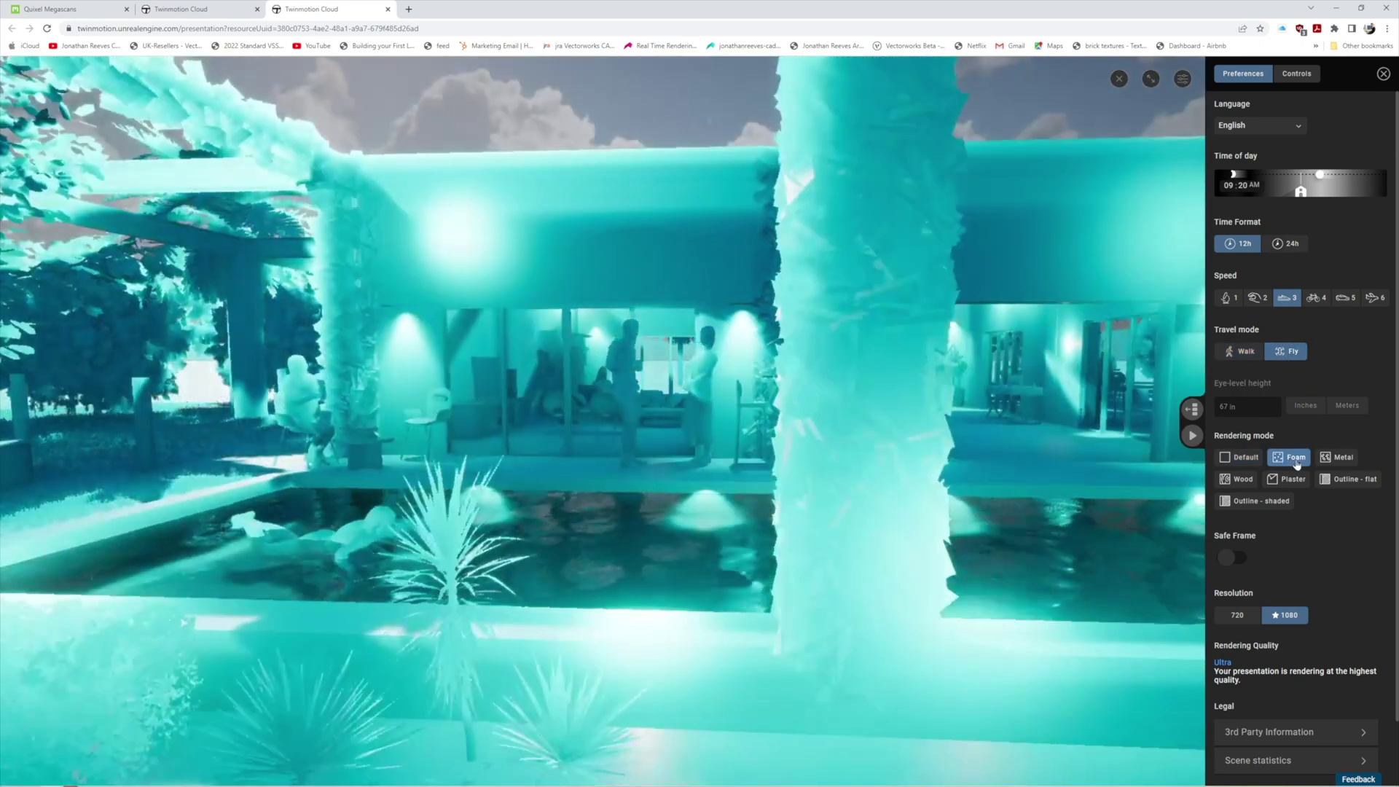
click(1341, 460)
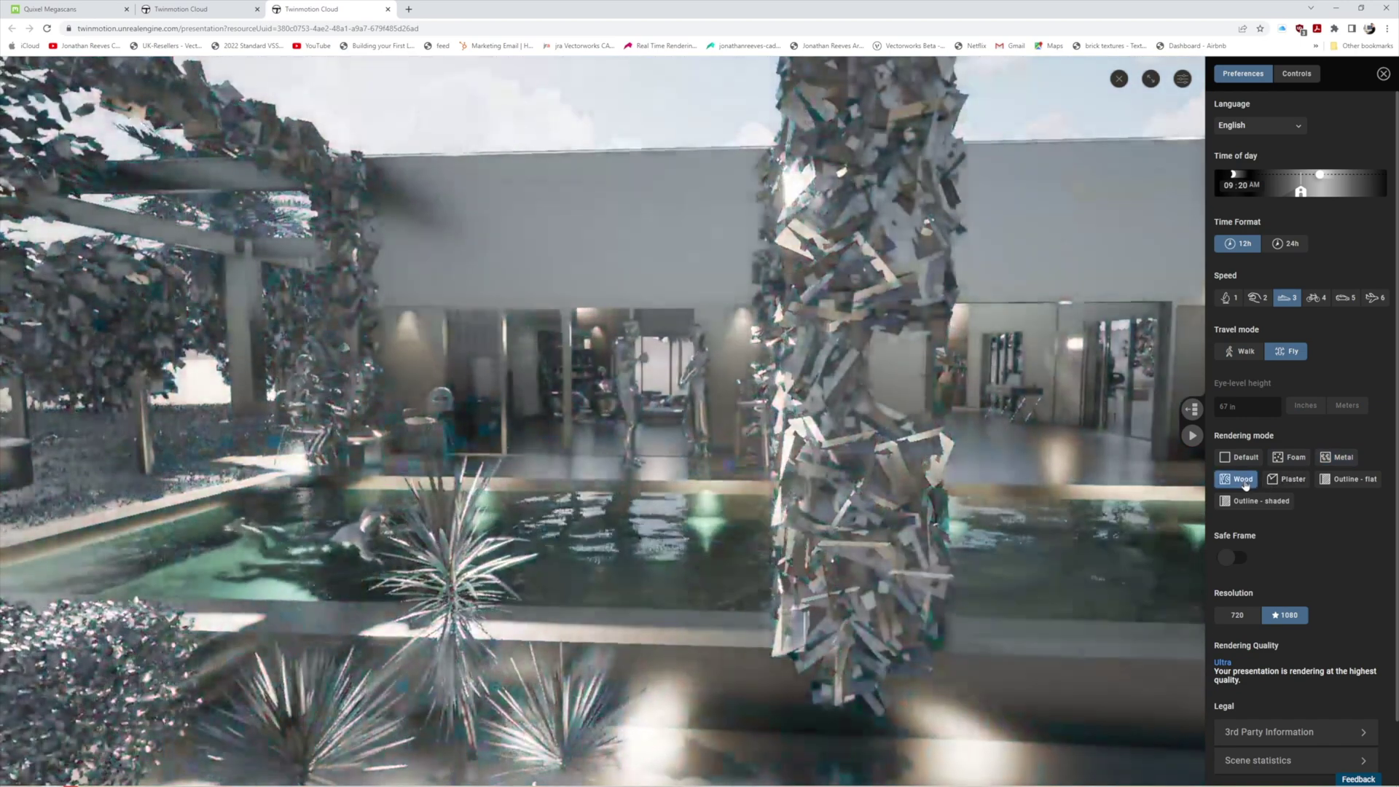
click(1242, 479)
click(1288, 480)
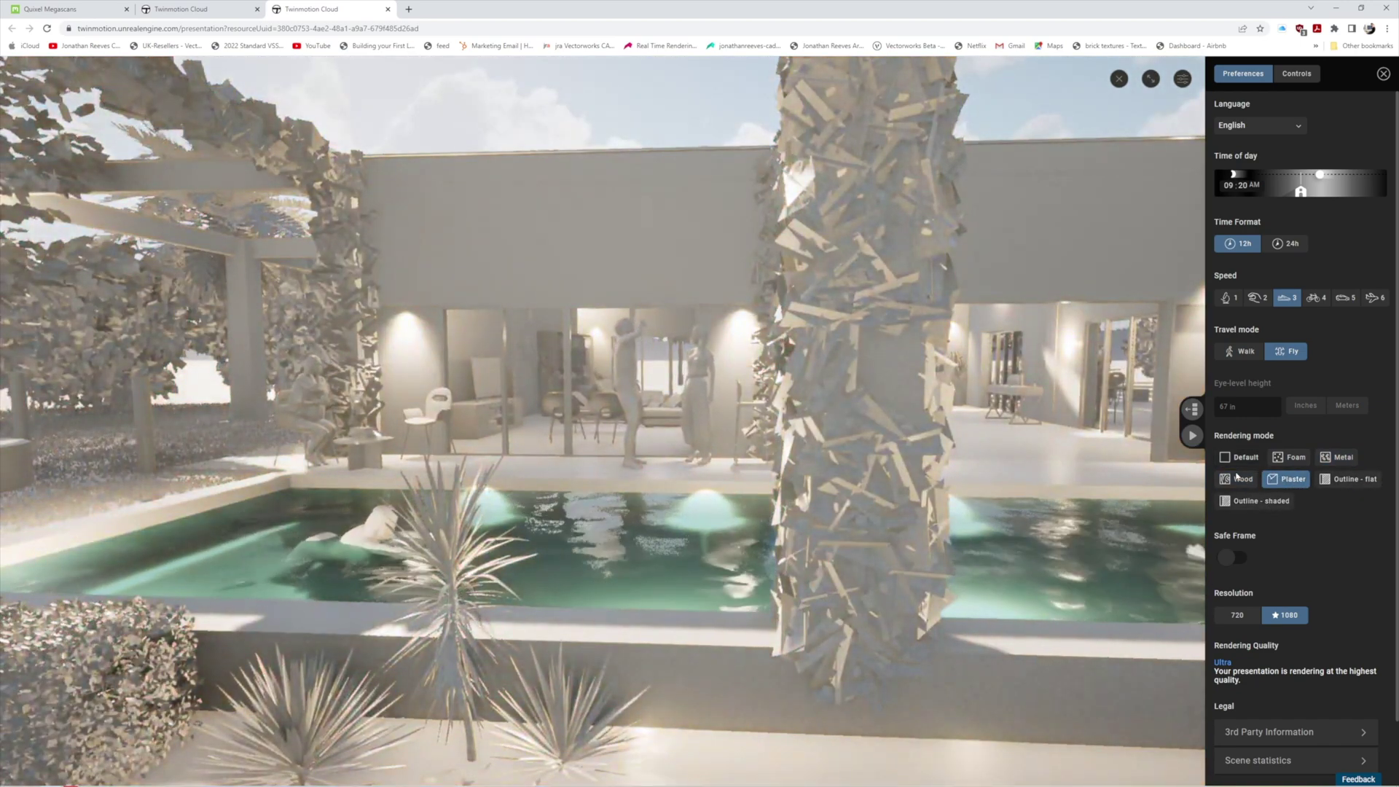
click(1249, 503)
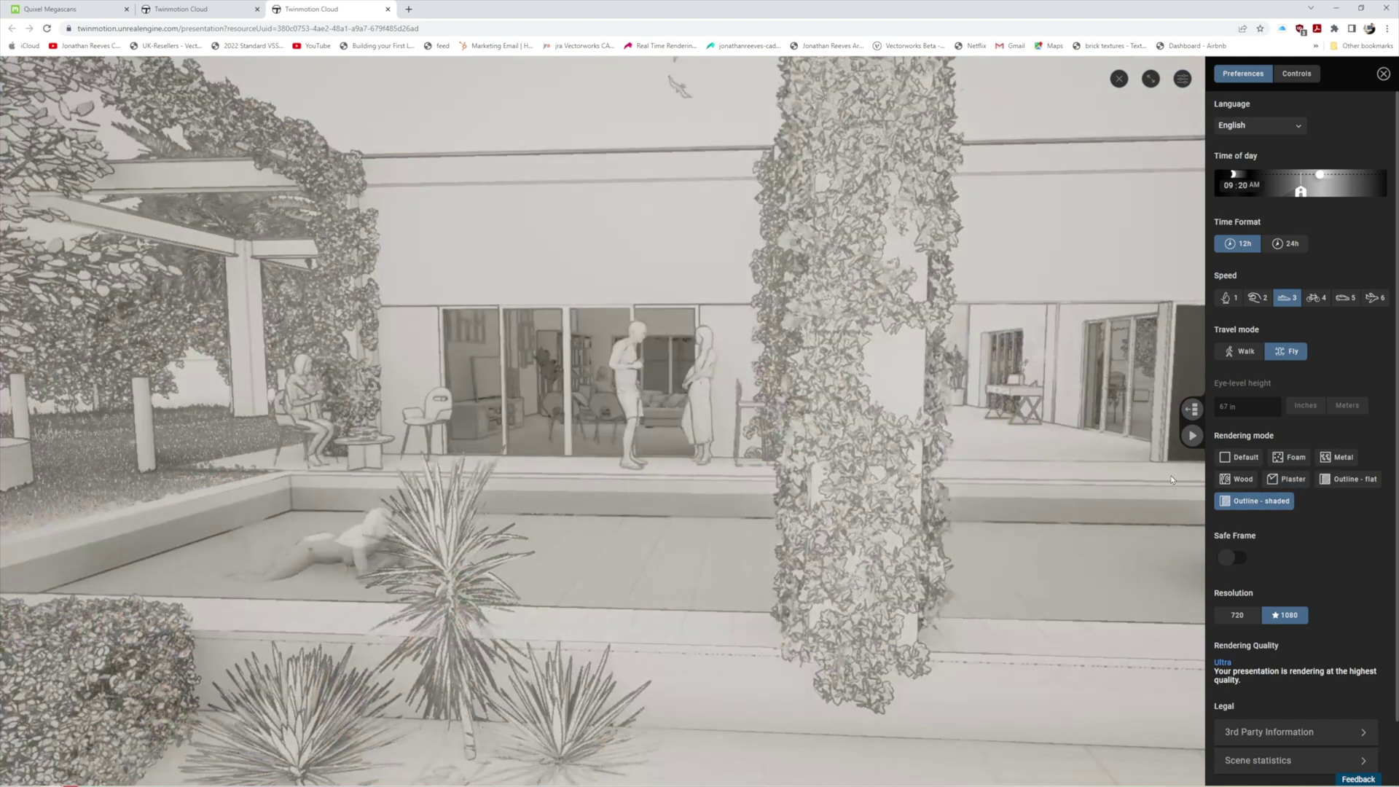
click(1350, 480)
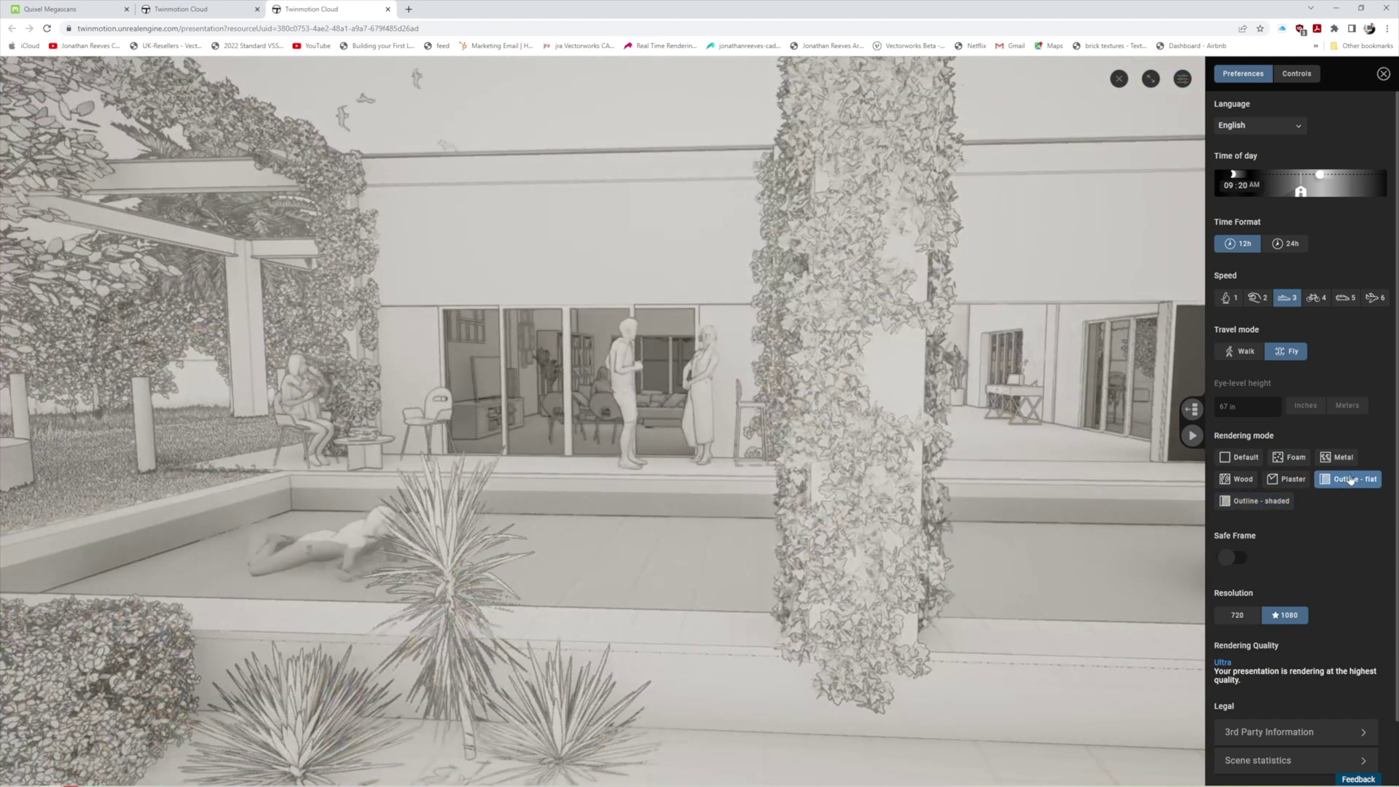
Compare the Outline - shaded and Foam rendering modes, and leave the rendering mode on Outline - shaded.
click(1261, 502)
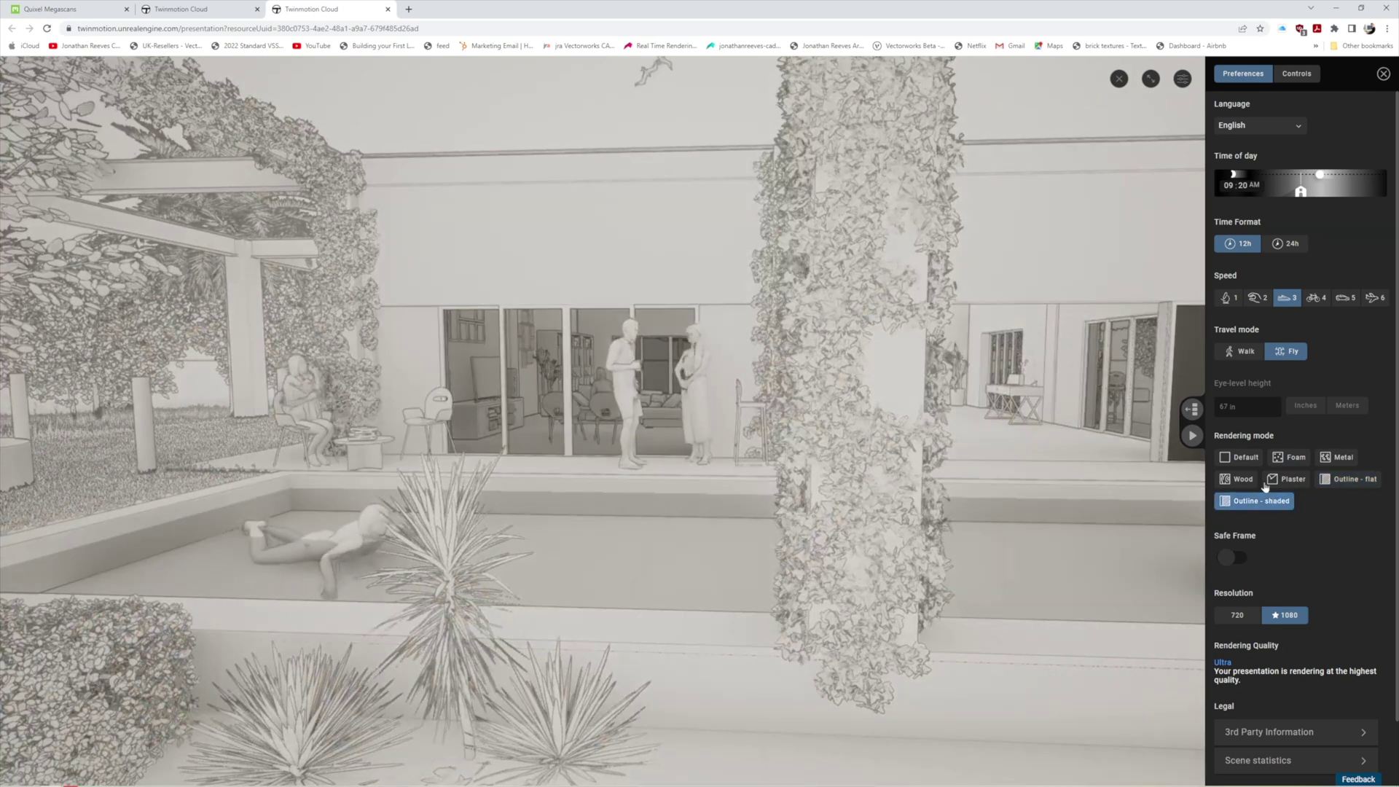
click(1297, 460)
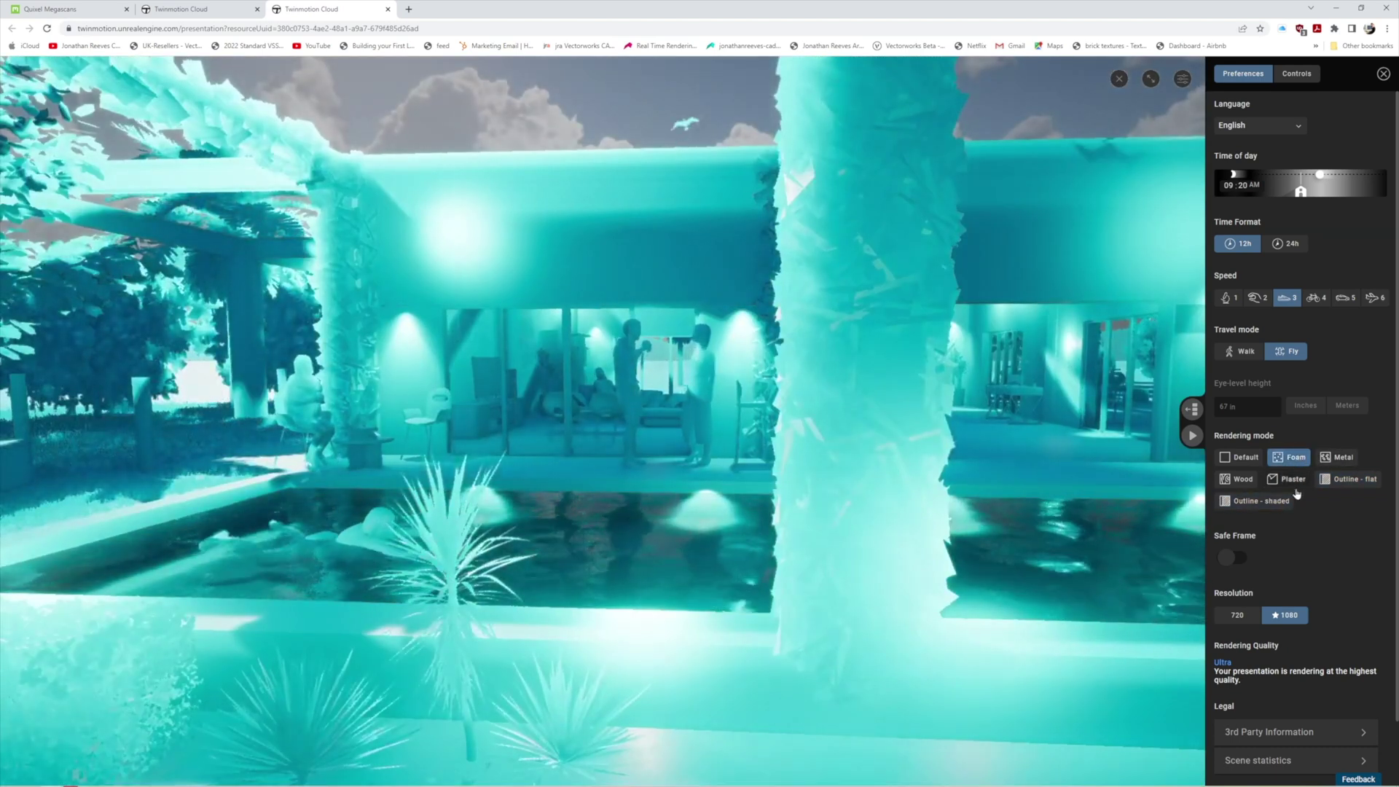
click(1272, 503)
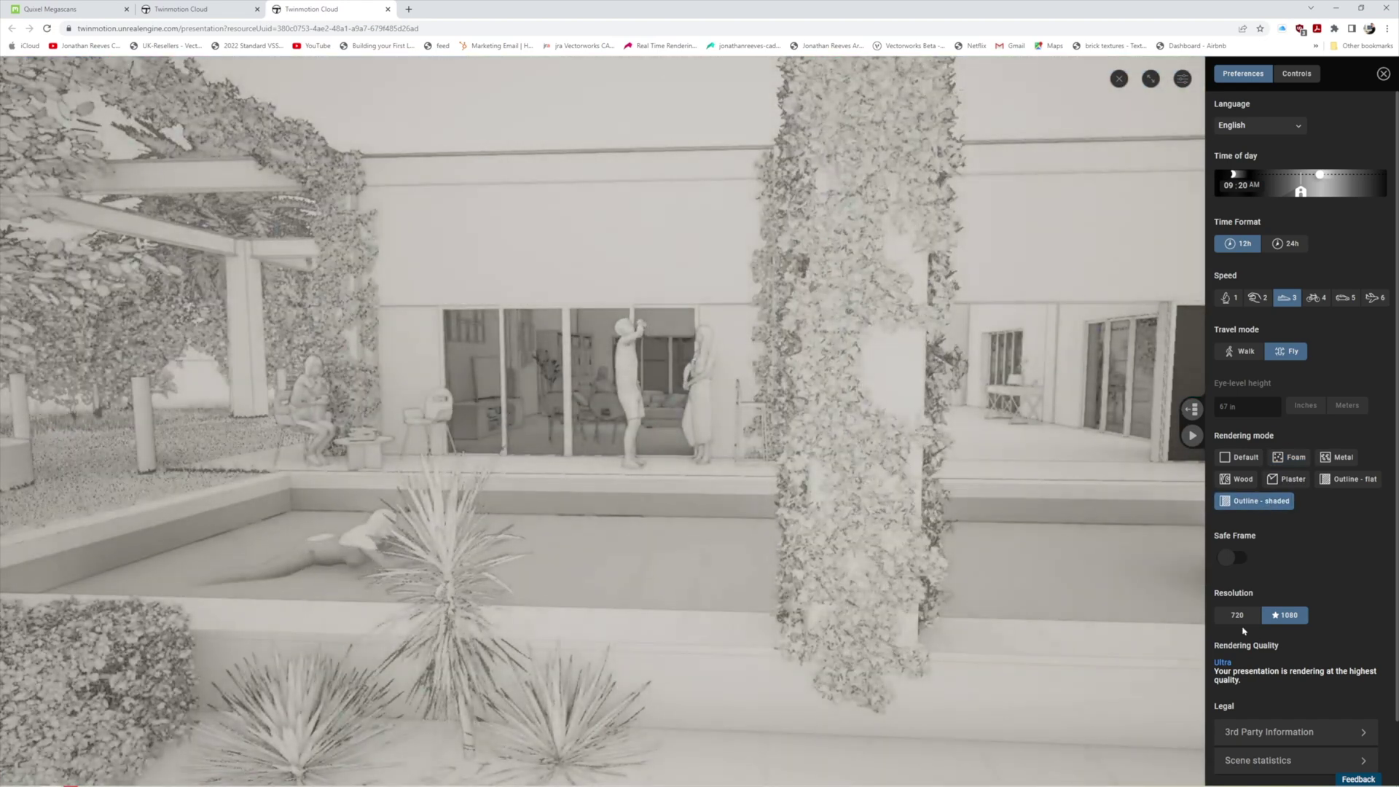
Compare the 720 and 1080 resolution options, keep 1080, and review the presentation's navigation controls.
click(1237, 617)
click(1281, 617)
click(1240, 617)
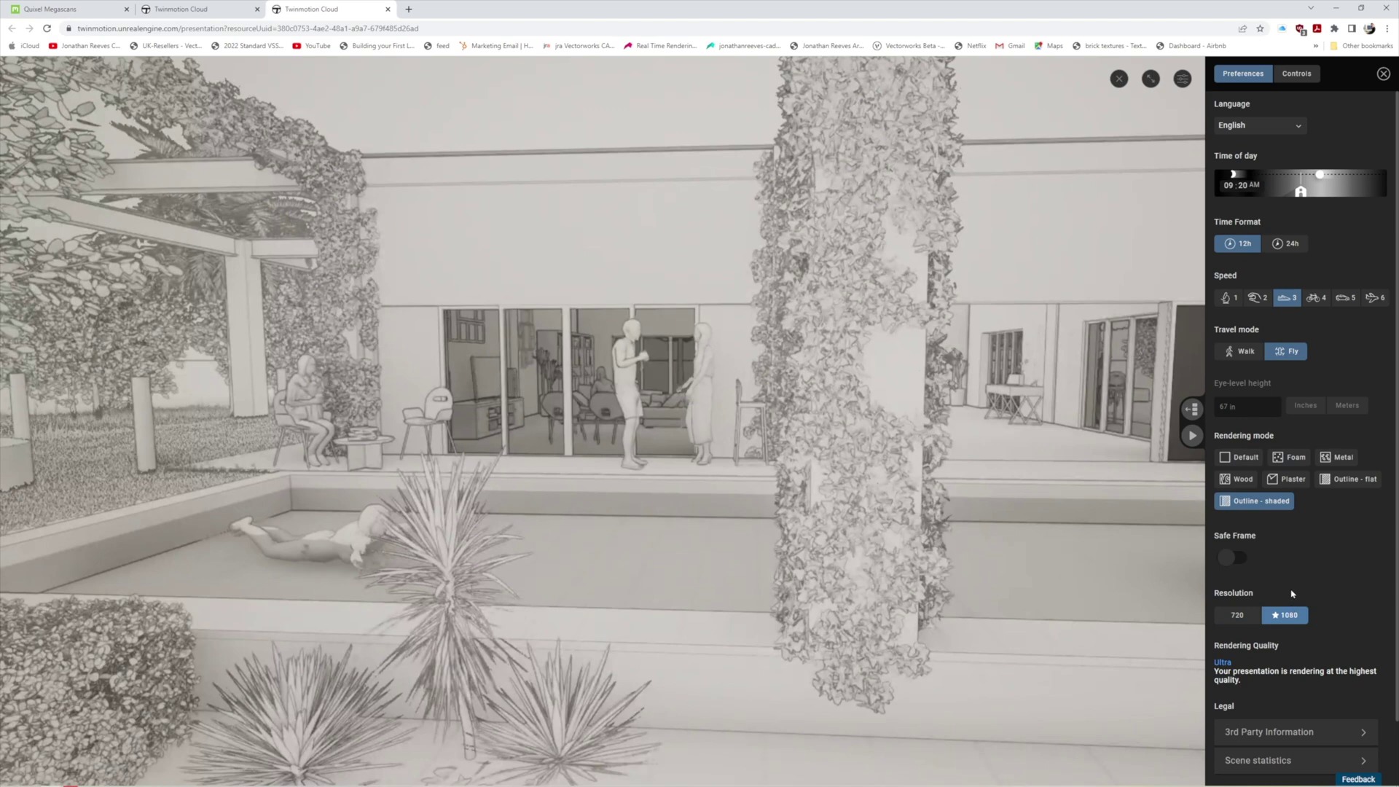
click(1298, 75)
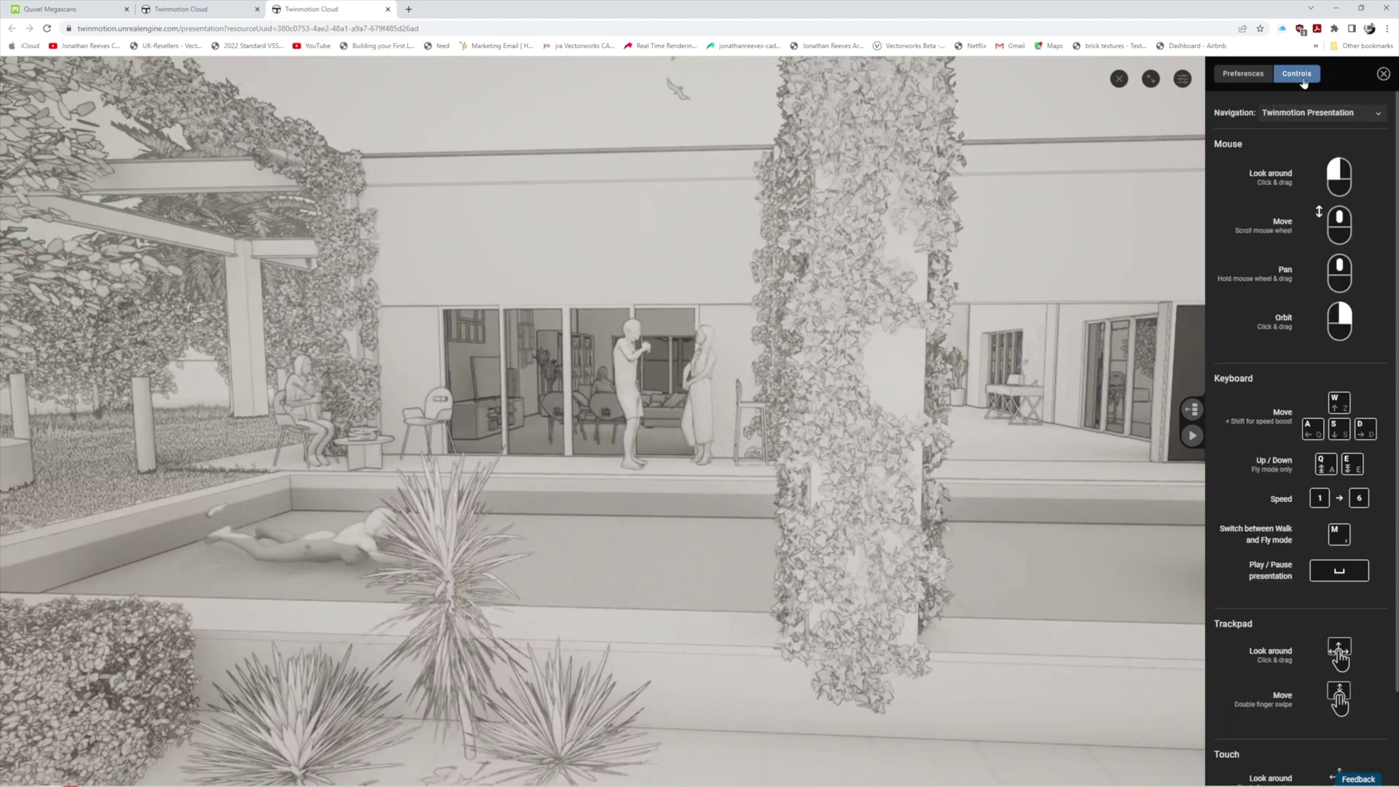
click(1383, 73)
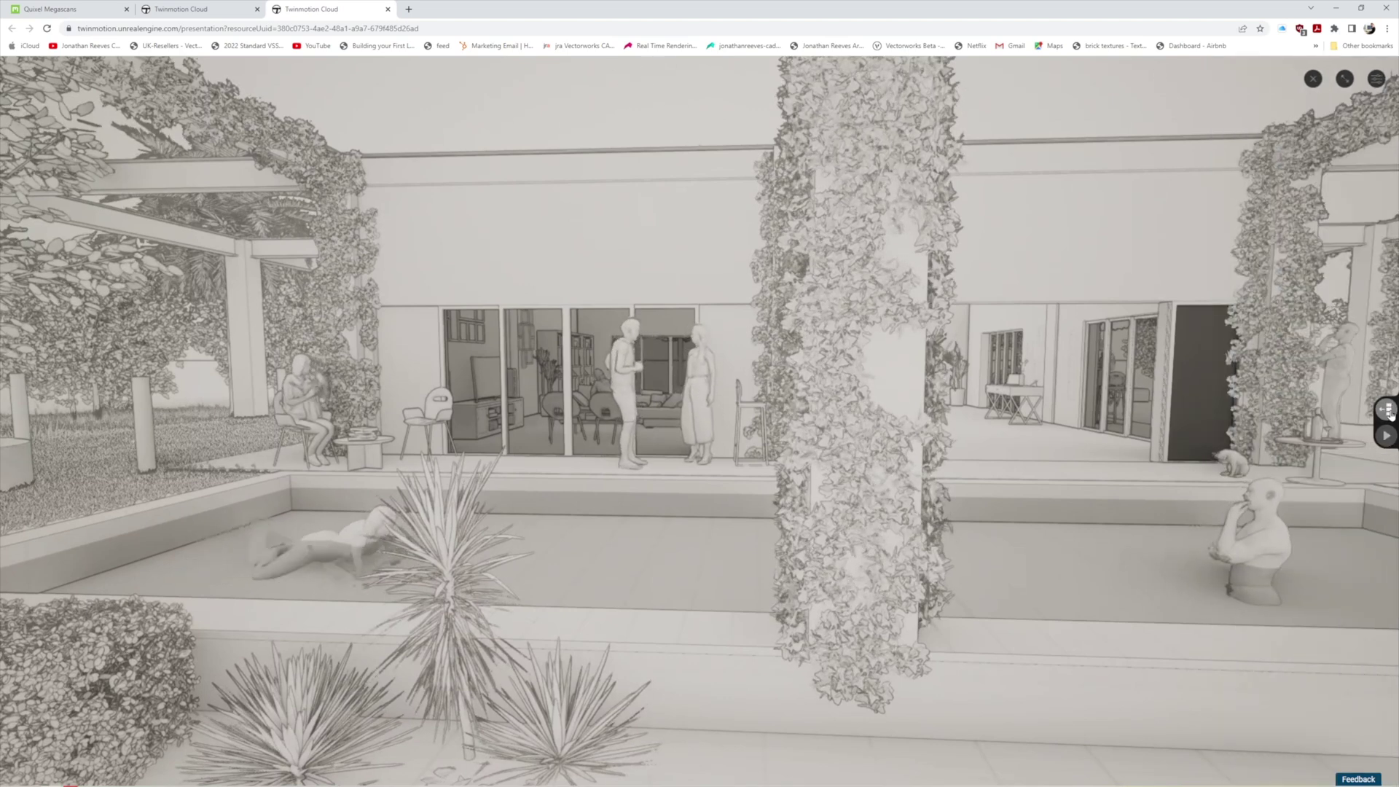
Show the presentation's saved images and view the first four, from the aerial view to the poolside scene.
click(1389, 411)
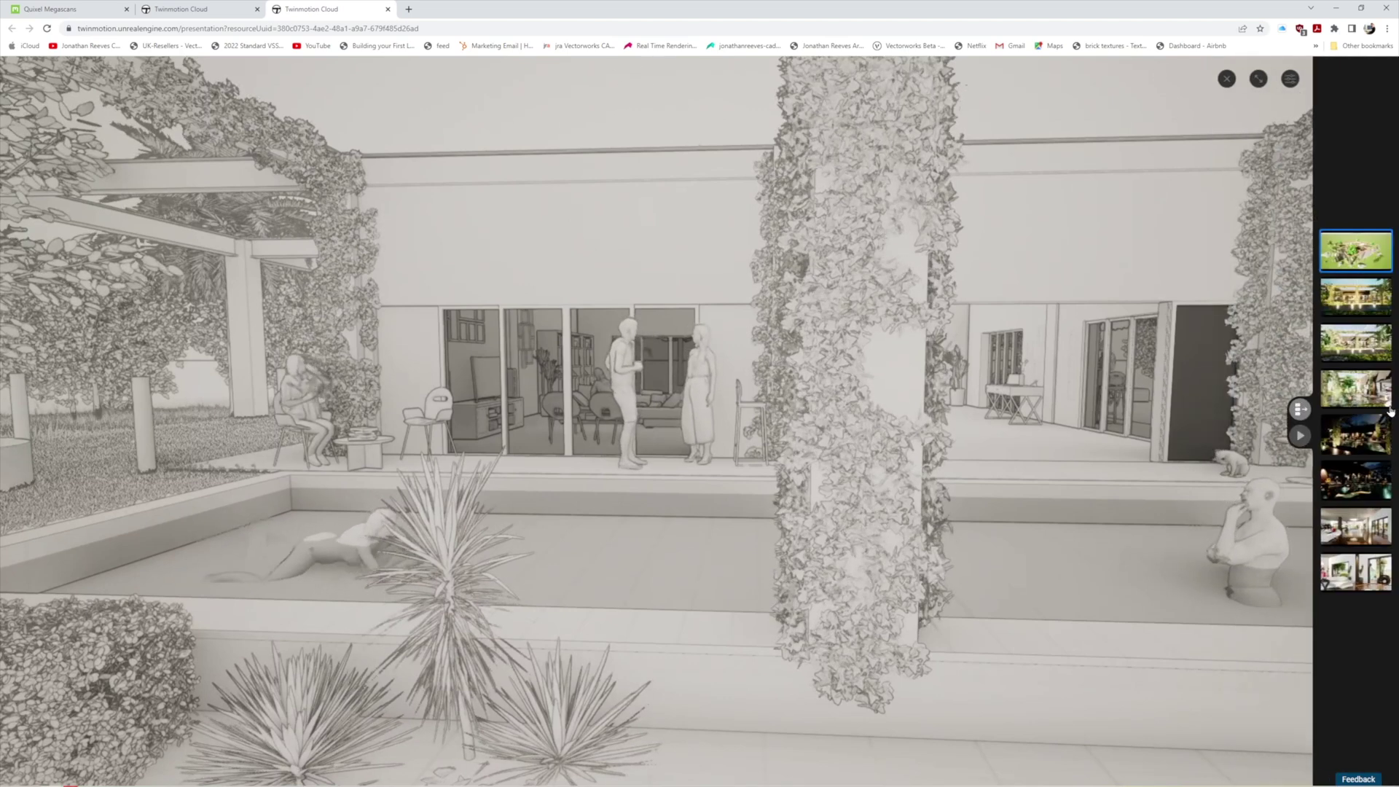
click(1352, 257)
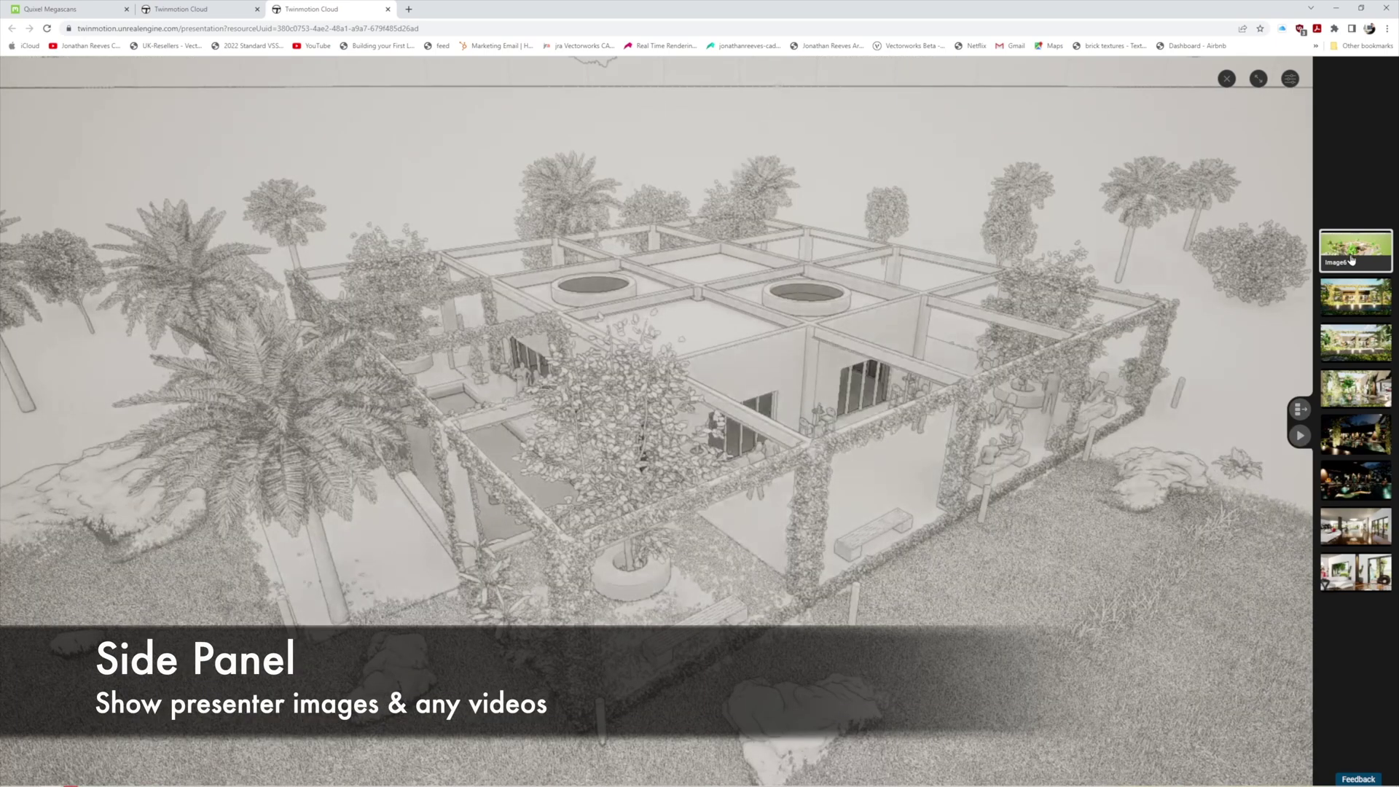
click(1355, 296)
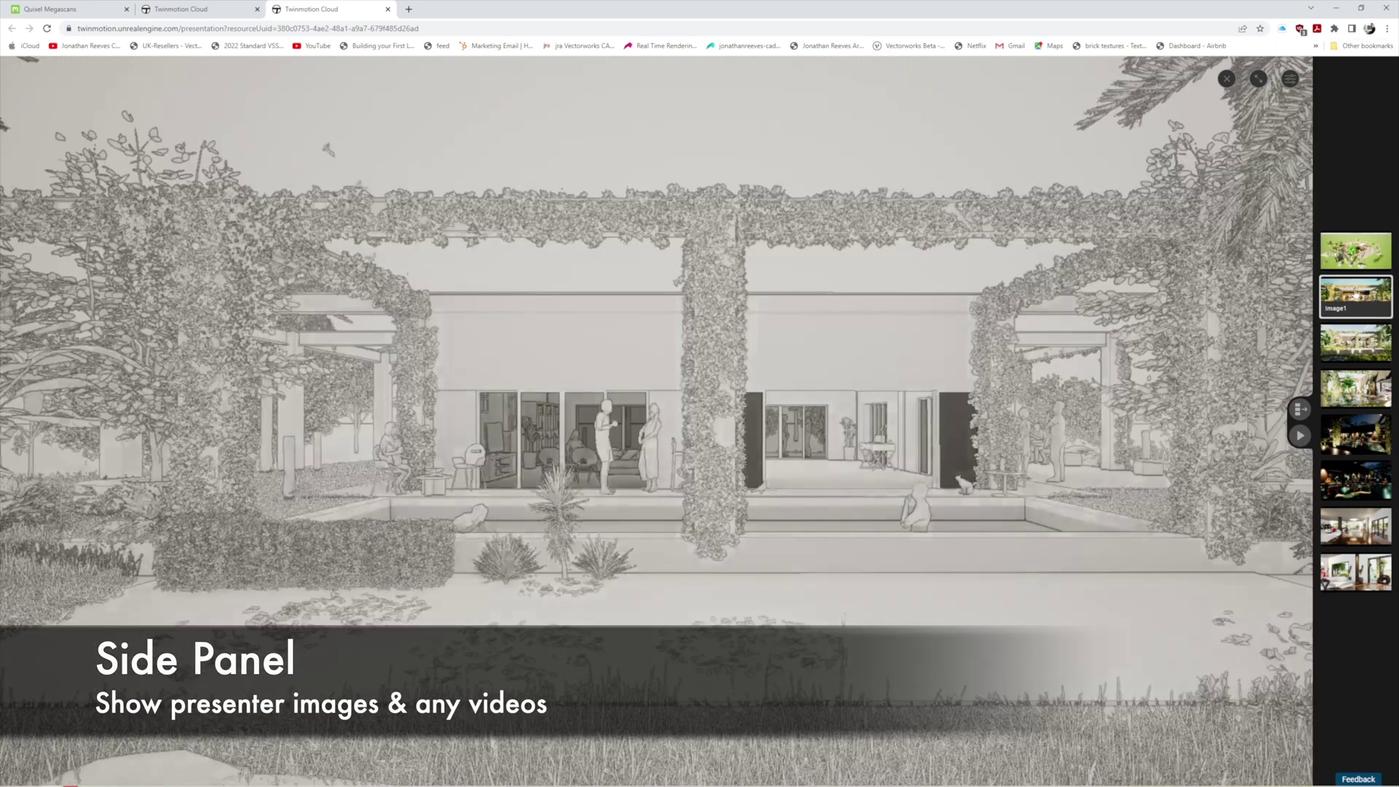
click(1349, 361)
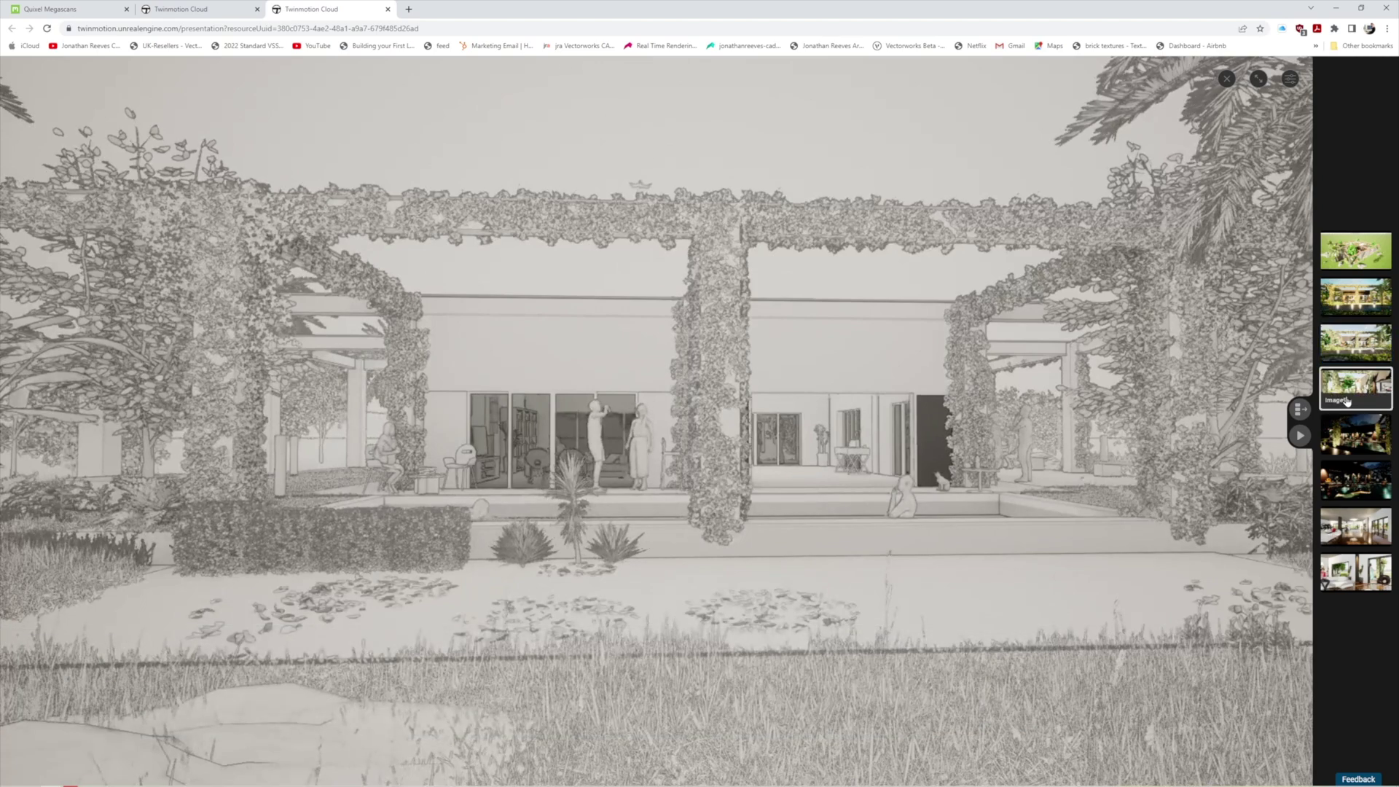
click(1348, 400)
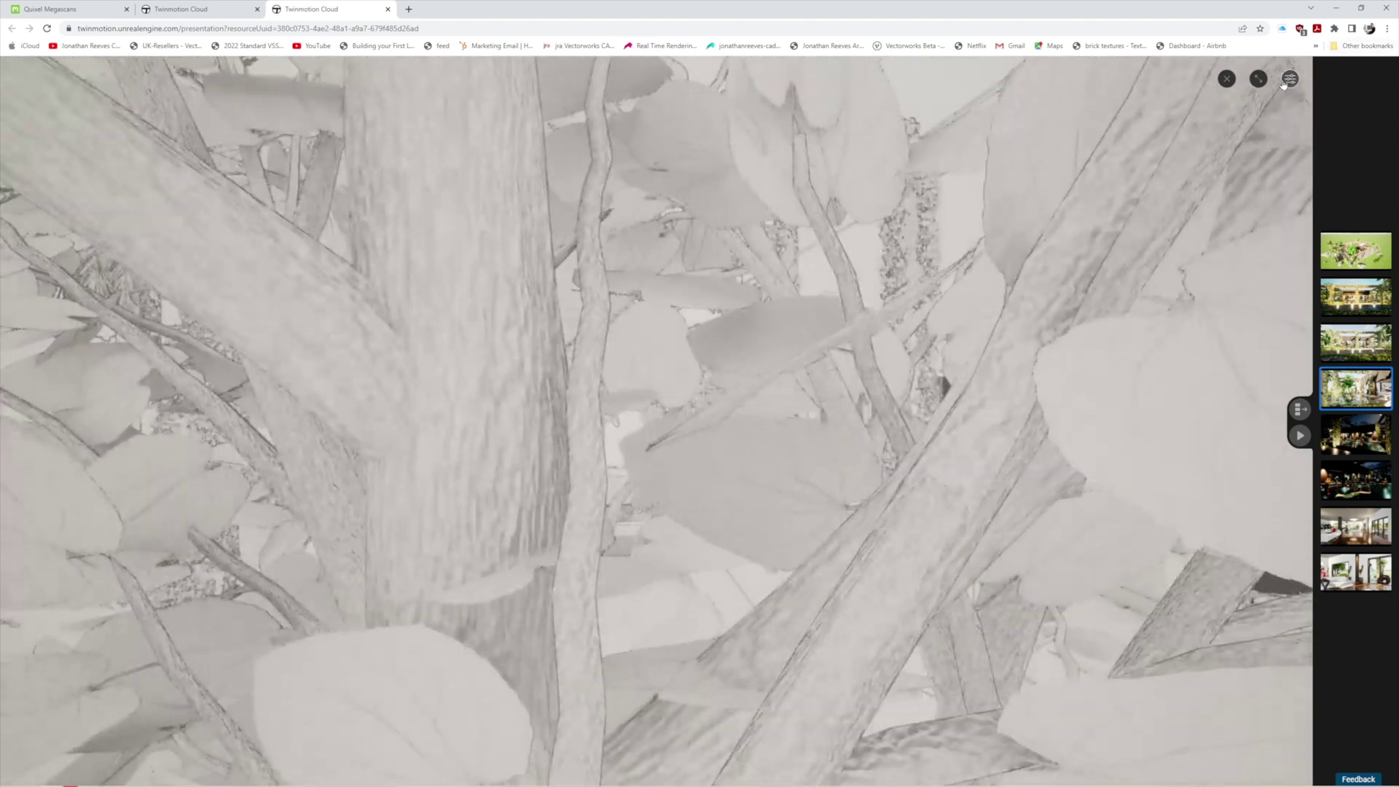
Set the presentation's rendering mode back to Default and close the preferences.
click(1290, 79)
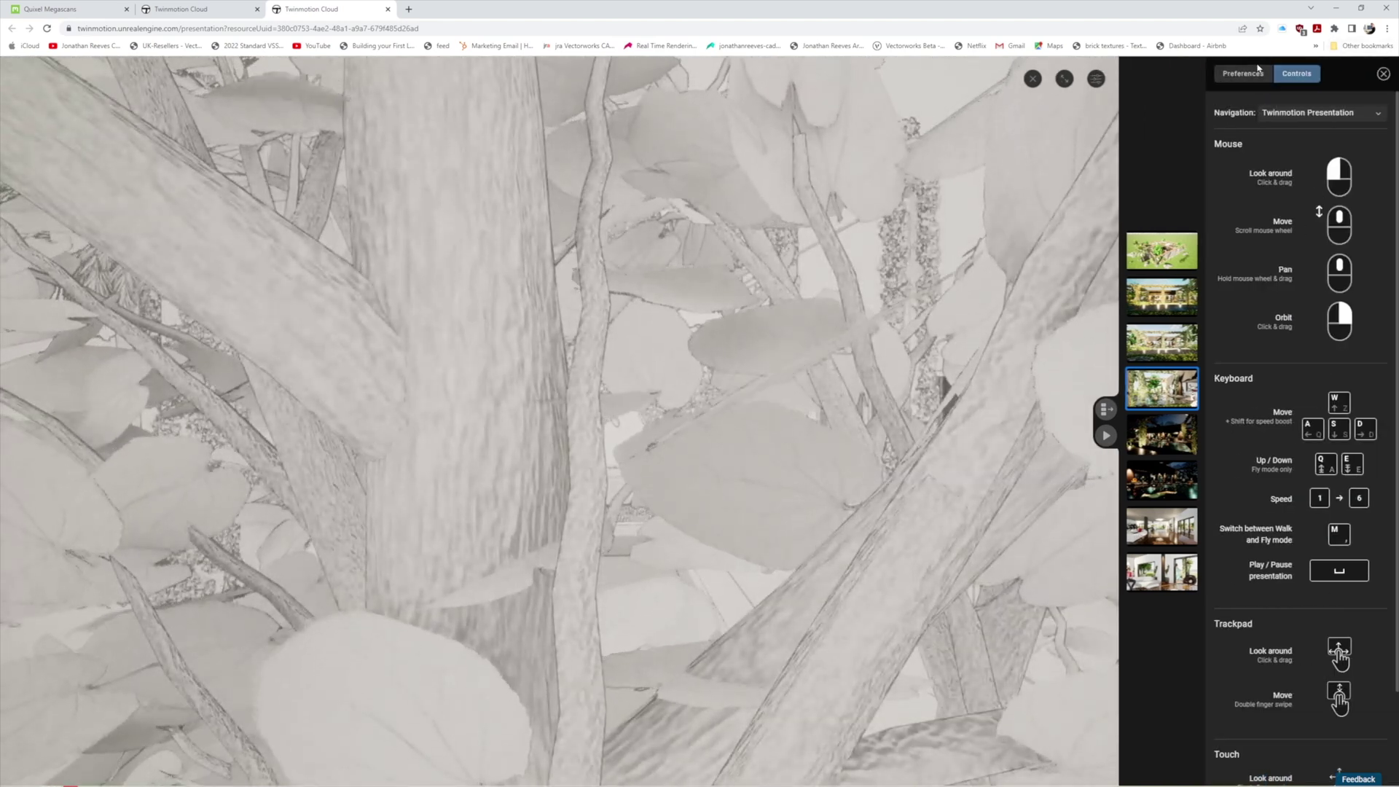
click(1257, 72)
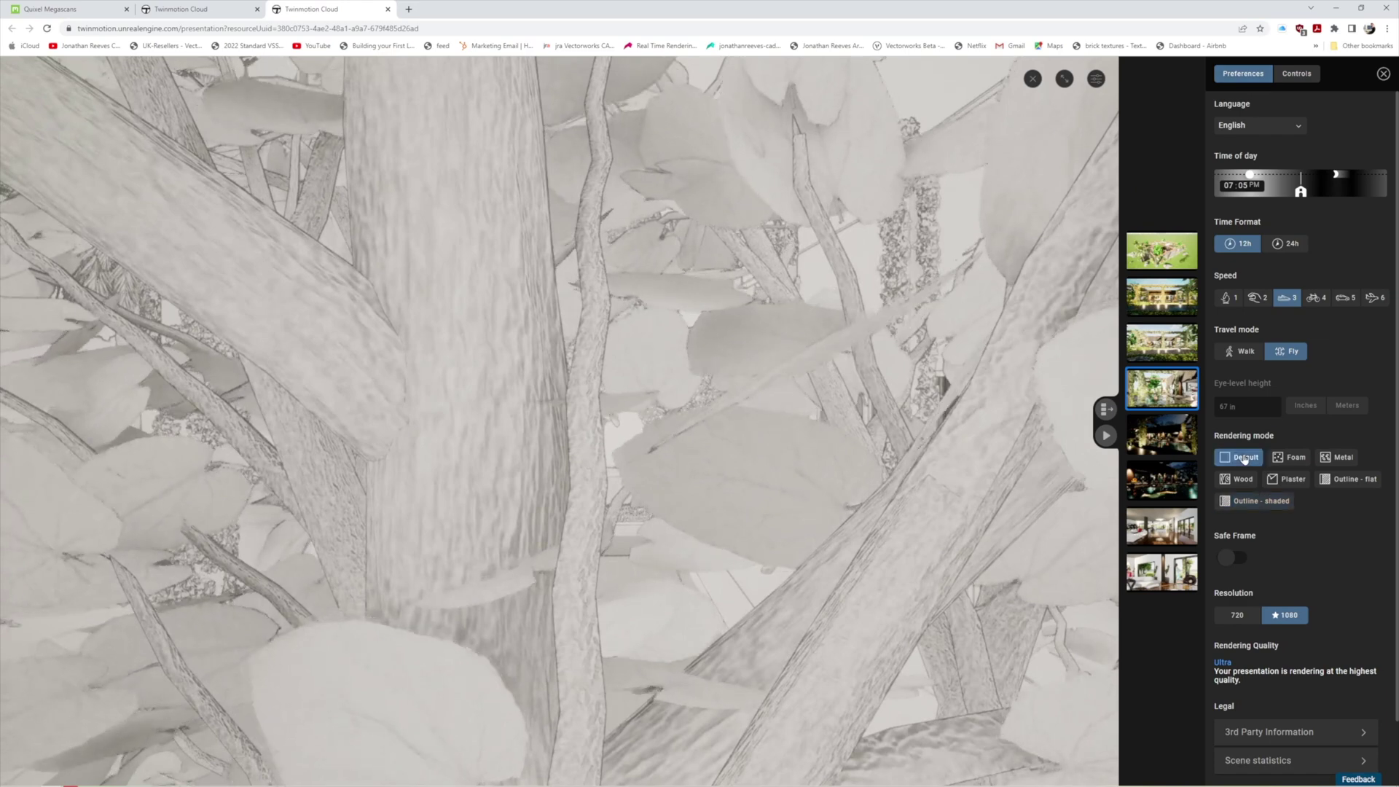
click(1245, 457)
click(1298, 73)
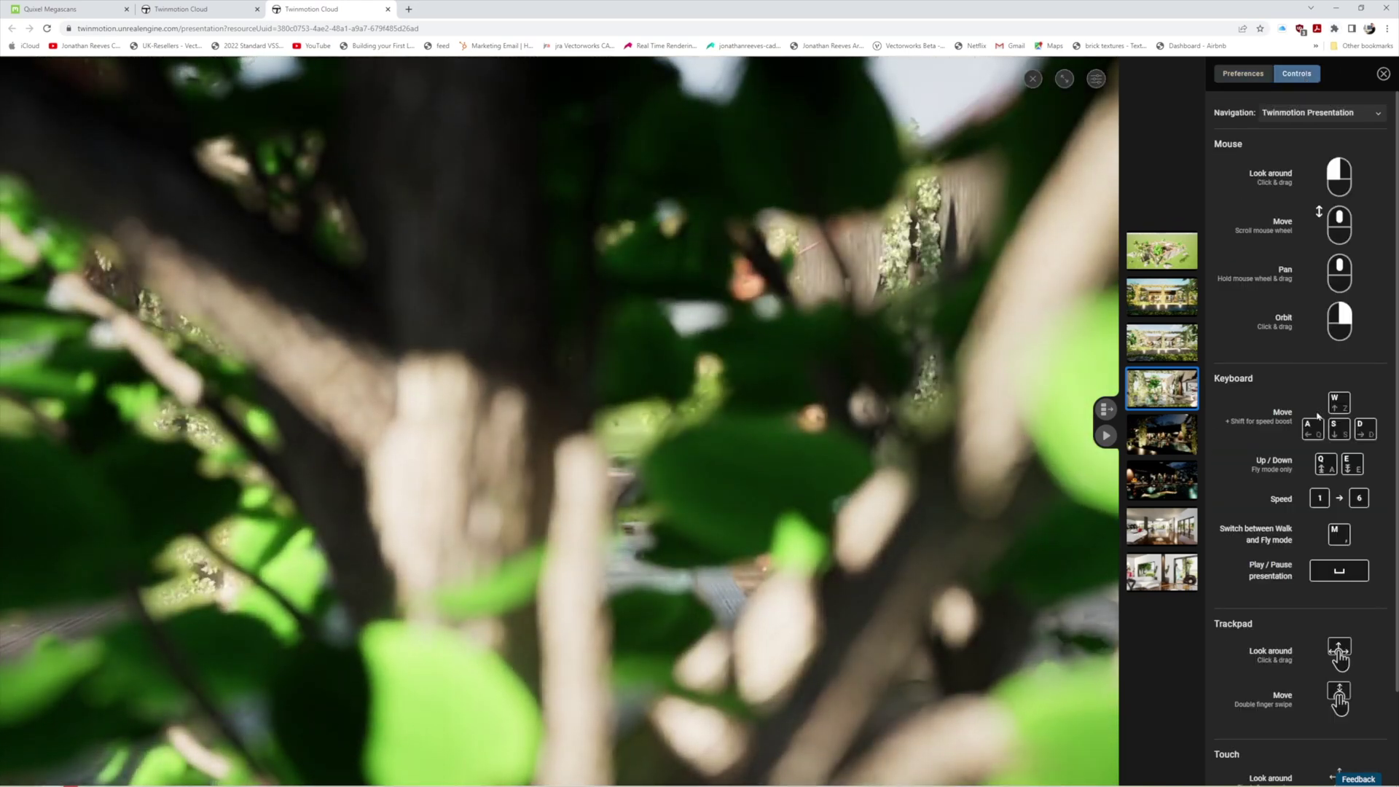
click(1384, 73)
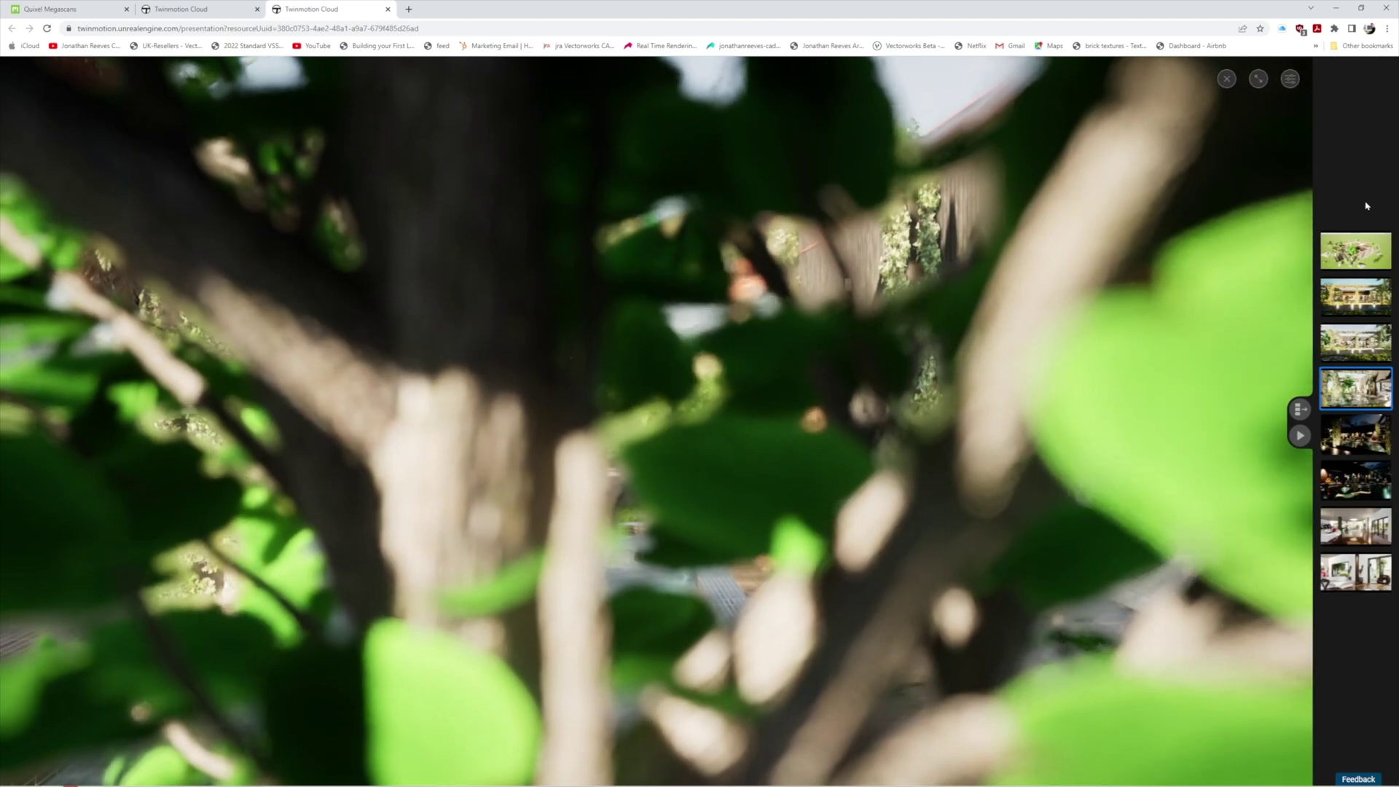
View the saved images in turn, from the house exterior through the poolside and night scenes to the interiors.
click(1356, 299)
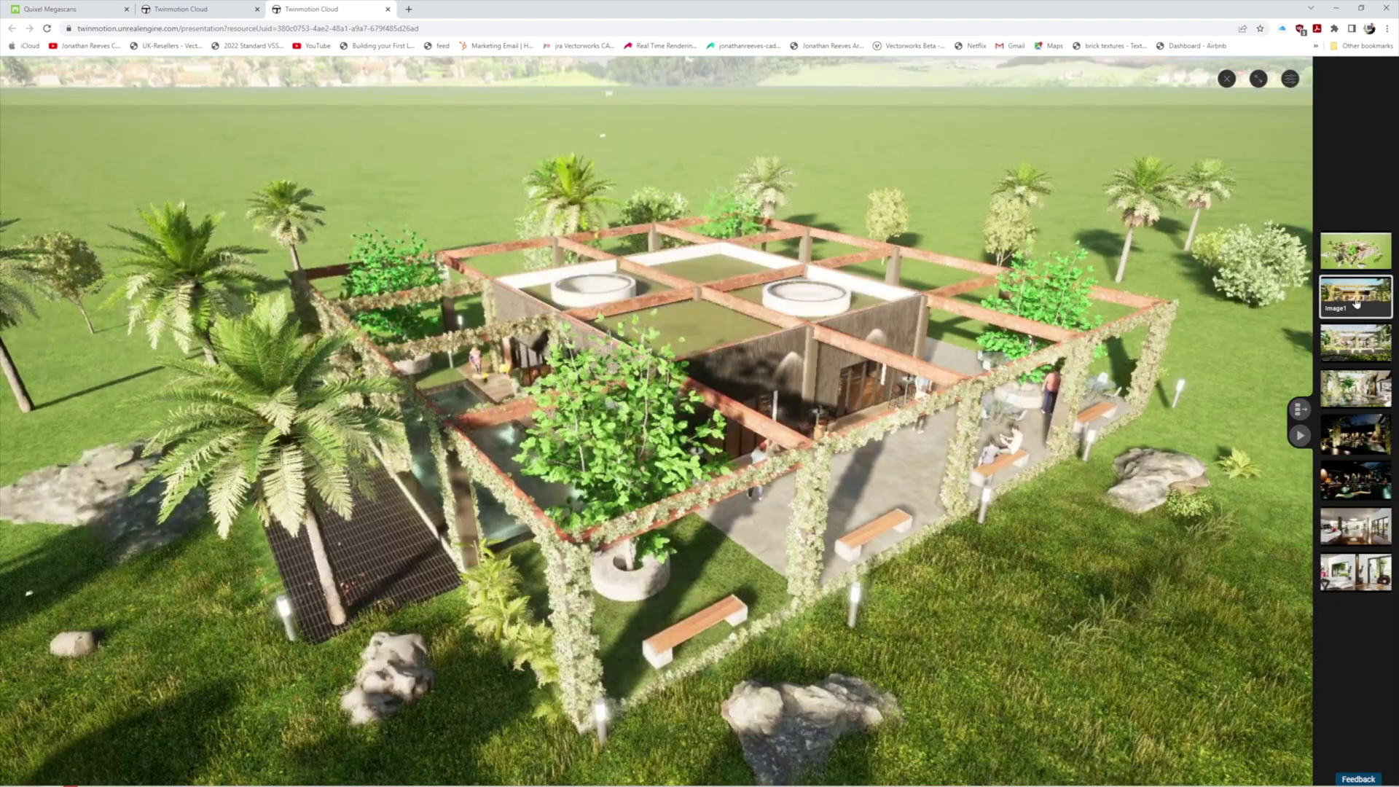
click(1357, 303)
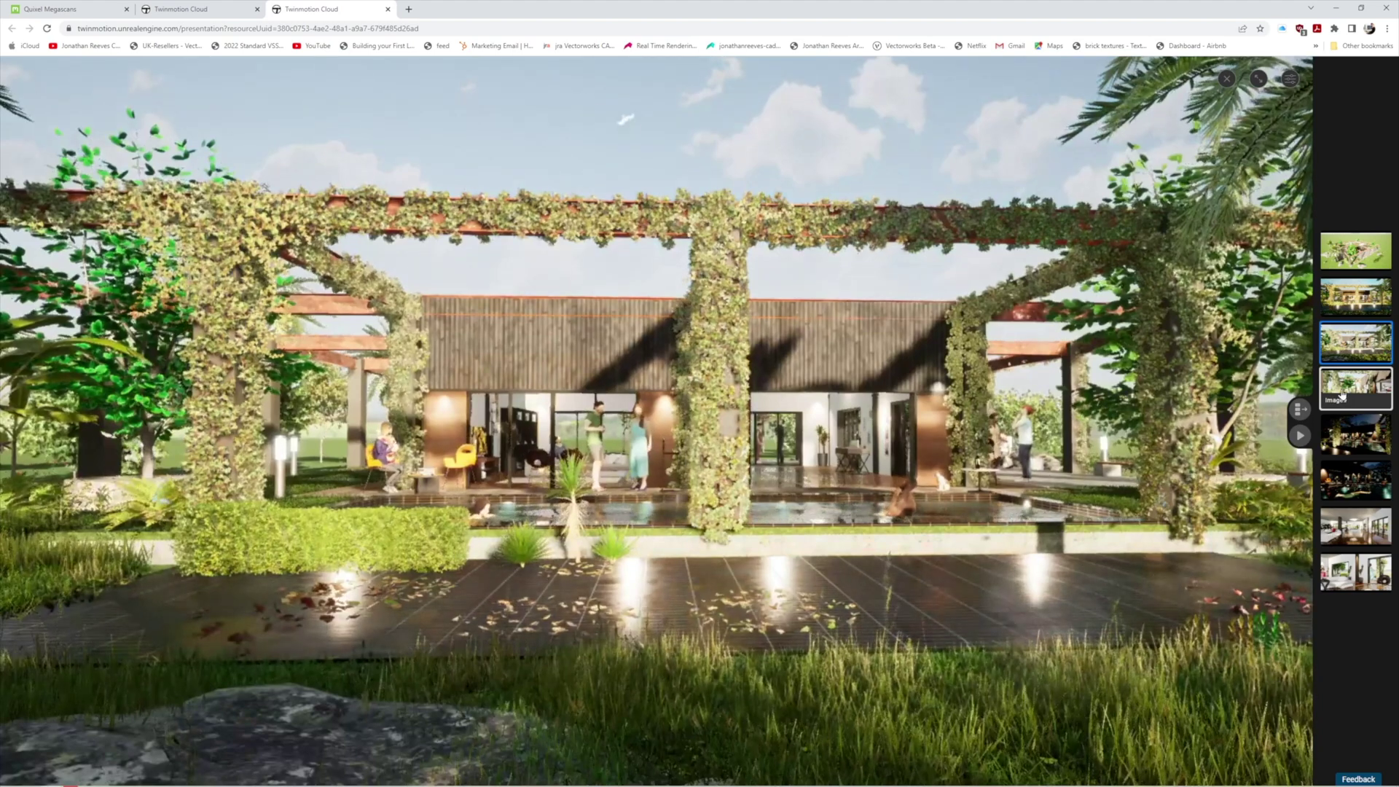
click(1343, 396)
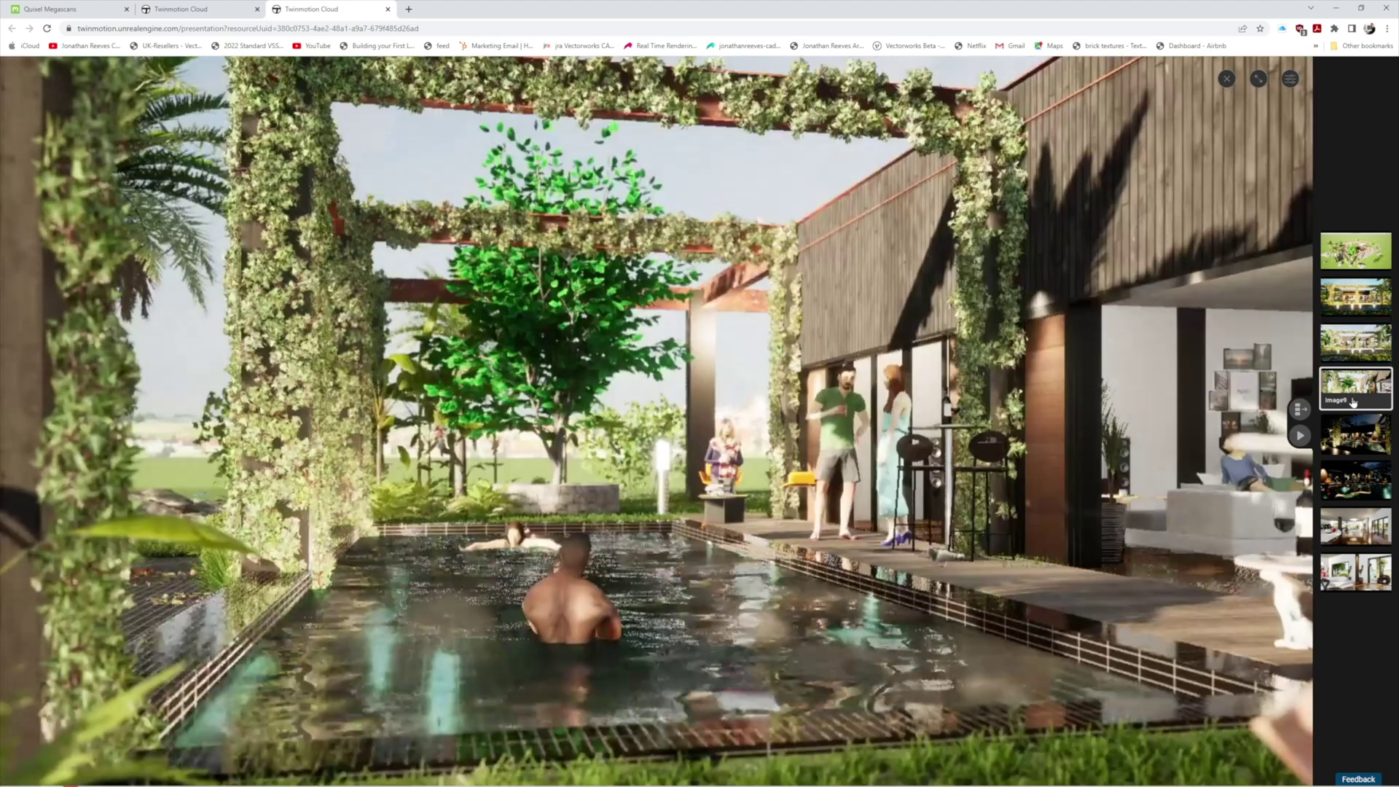
click(1365, 433)
click(1357, 480)
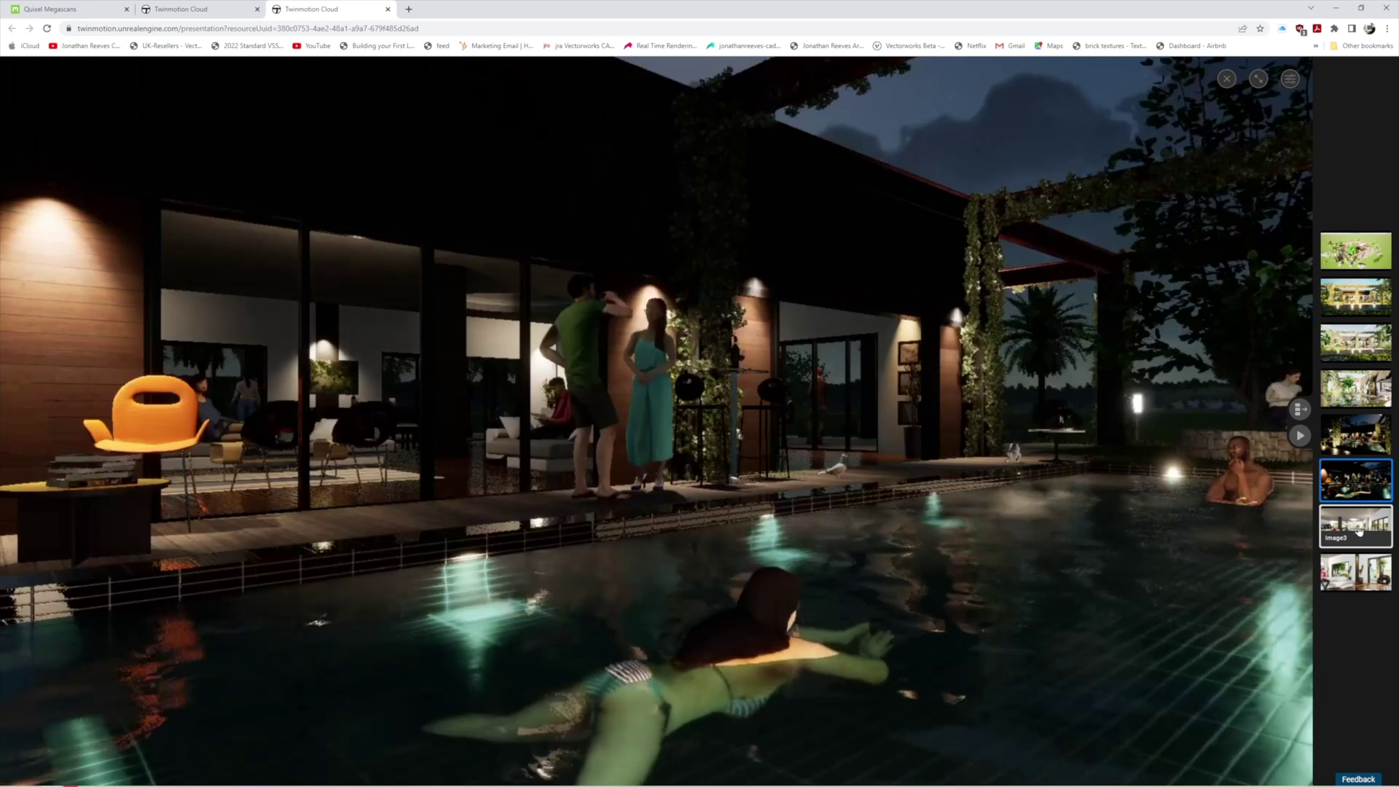
click(1364, 519)
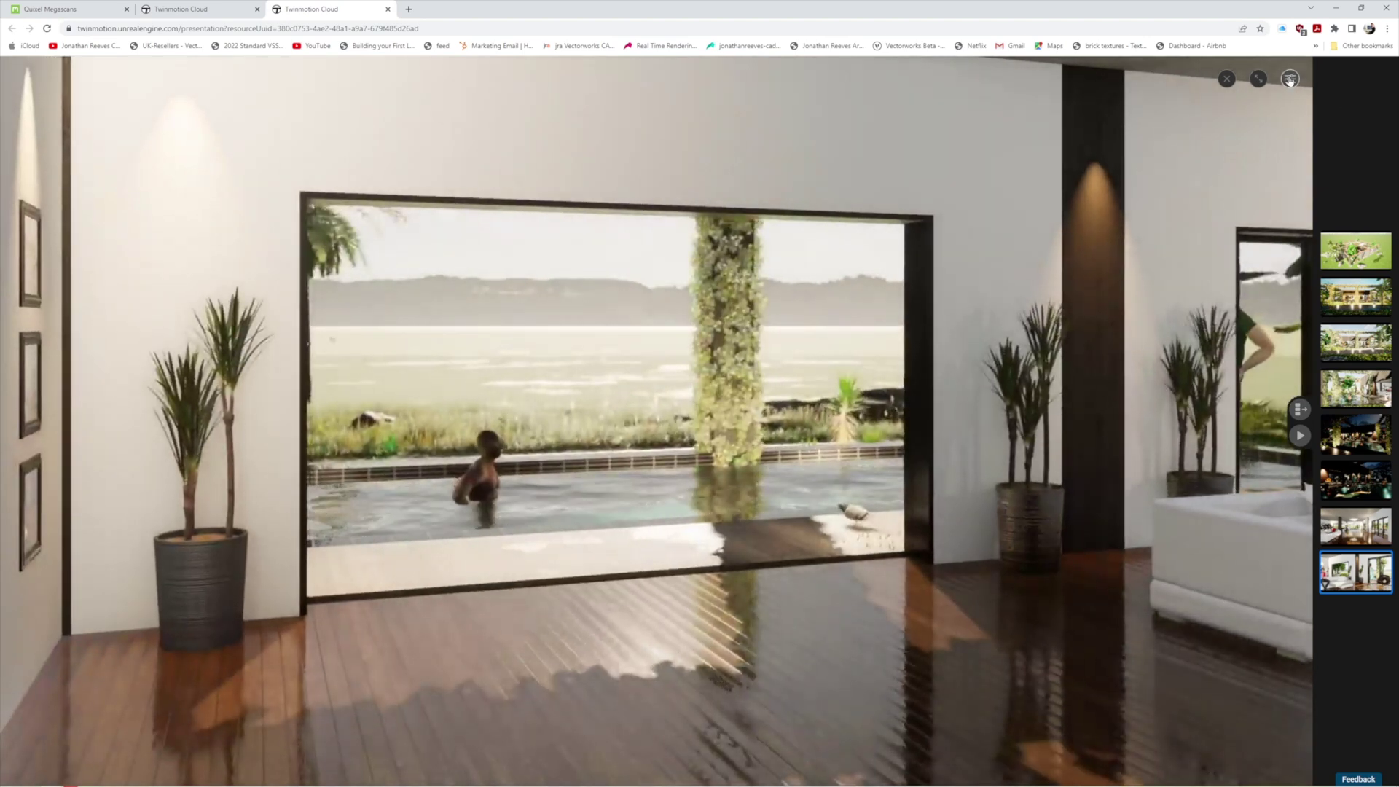
Set the time of day to 07:18 AM for the interior view, move the camera sideways and close the preferences.
click(1291, 79)
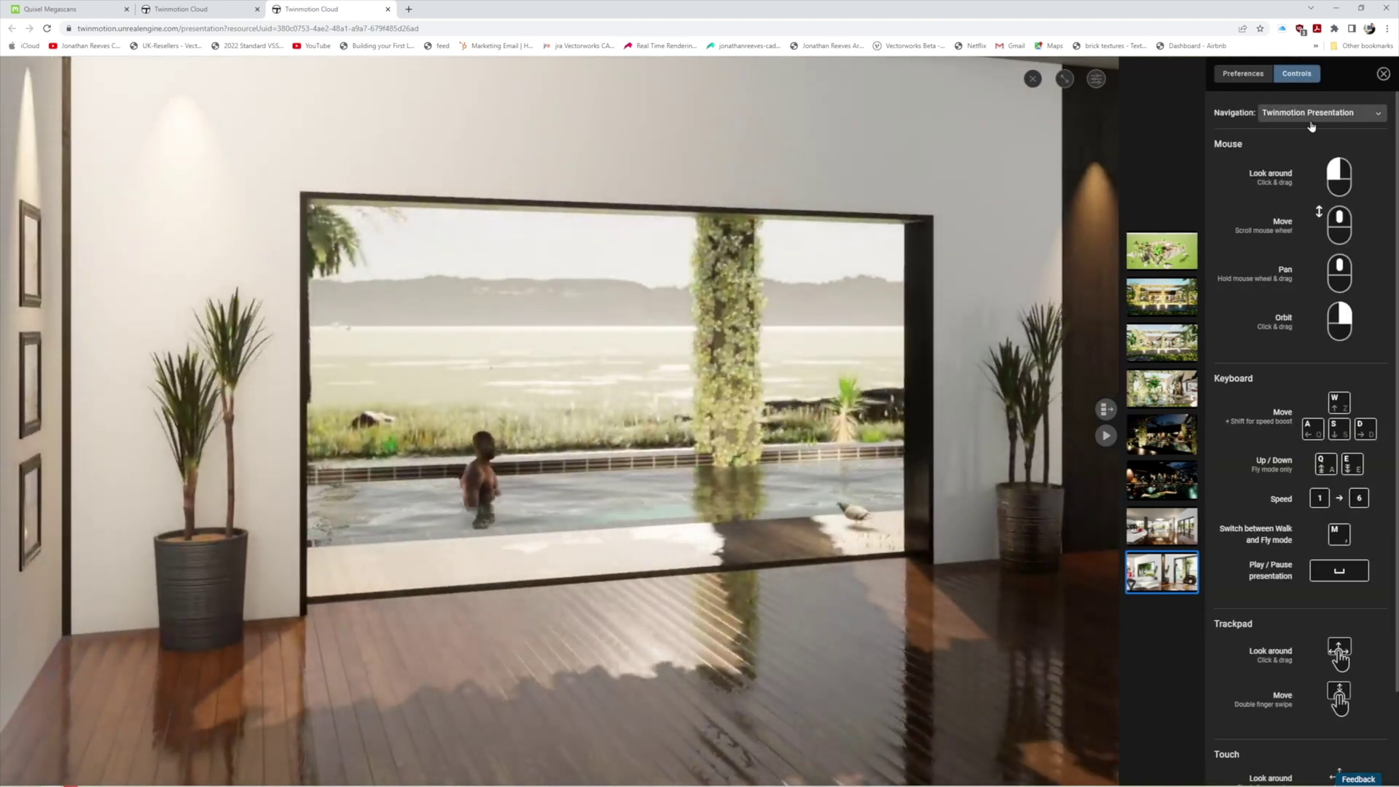
click(1246, 74)
drag(1310, 193, 1384, 183)
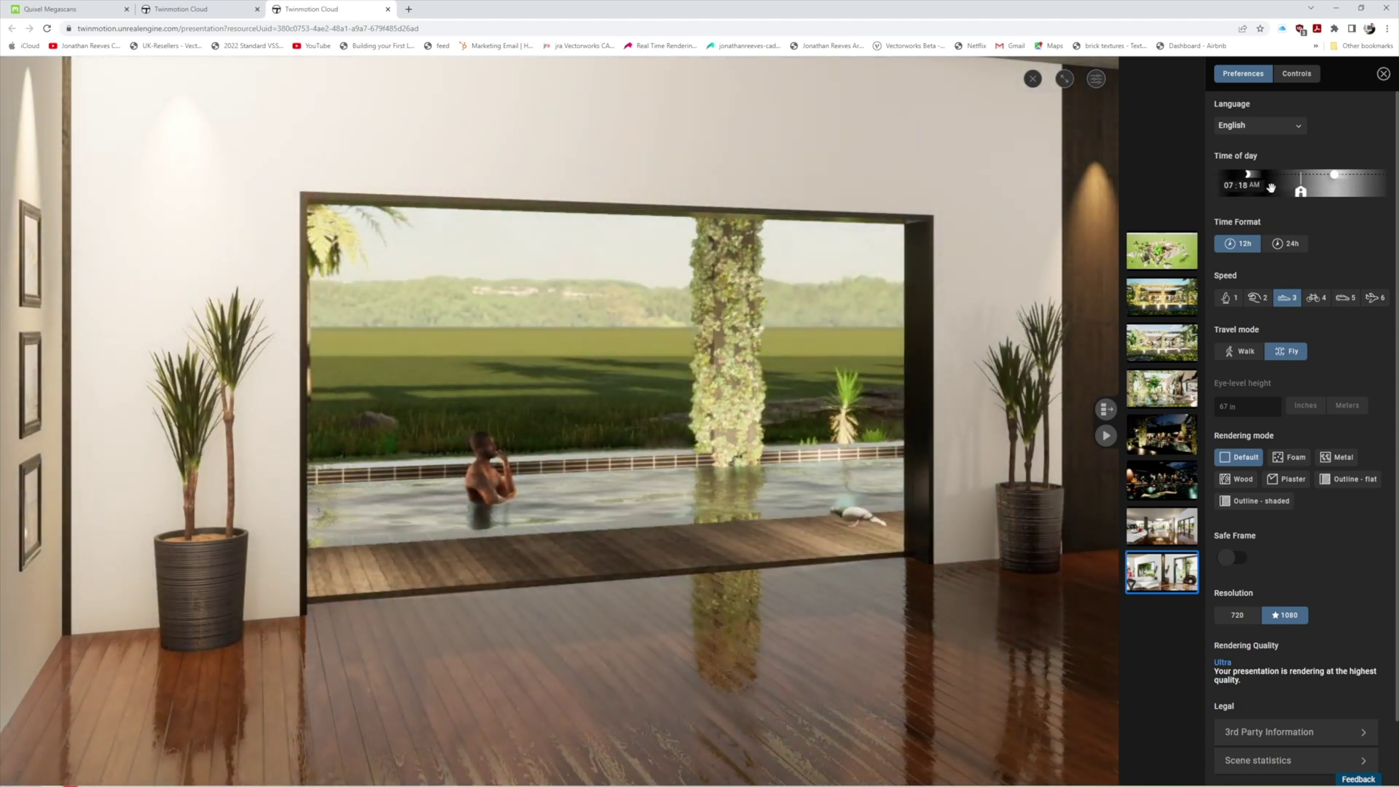
key(a)
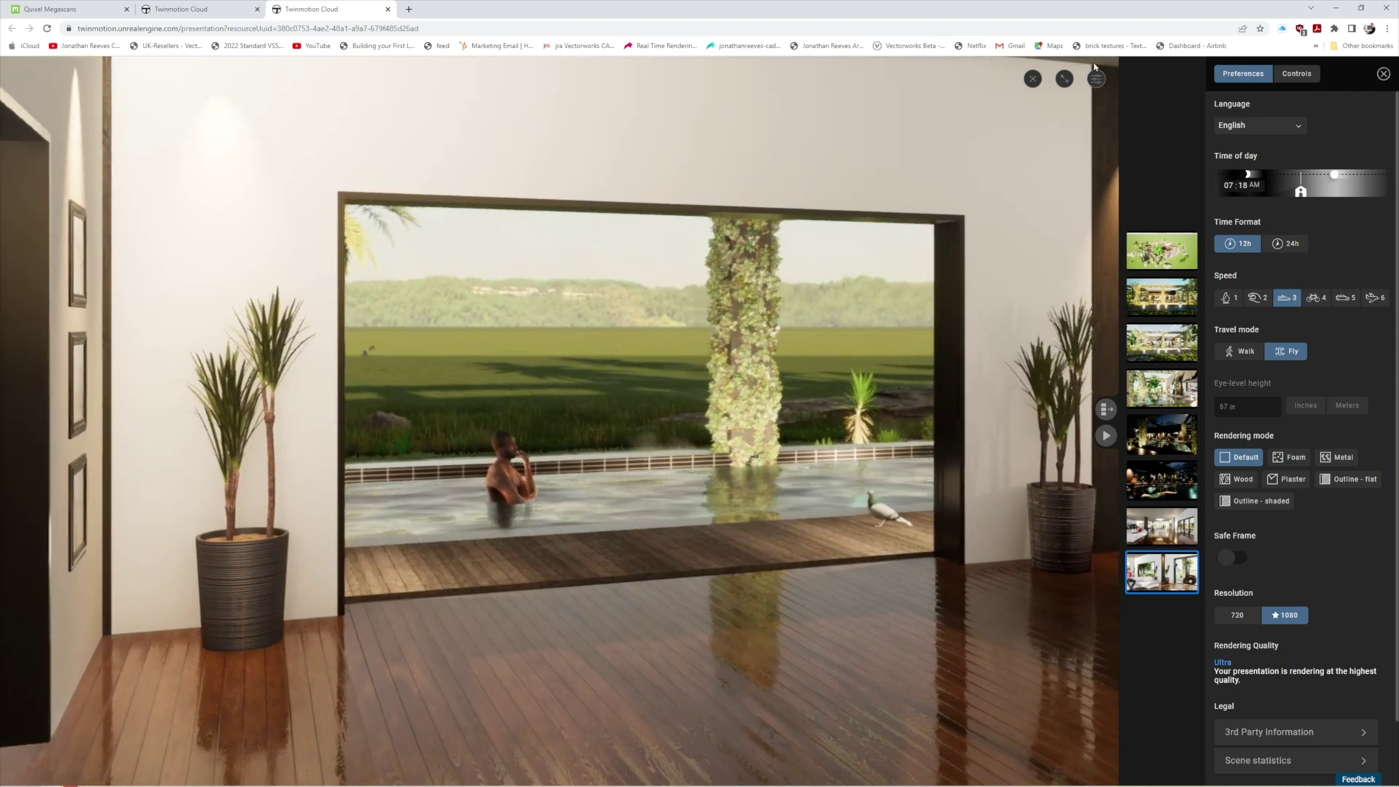
click(1383, 75)
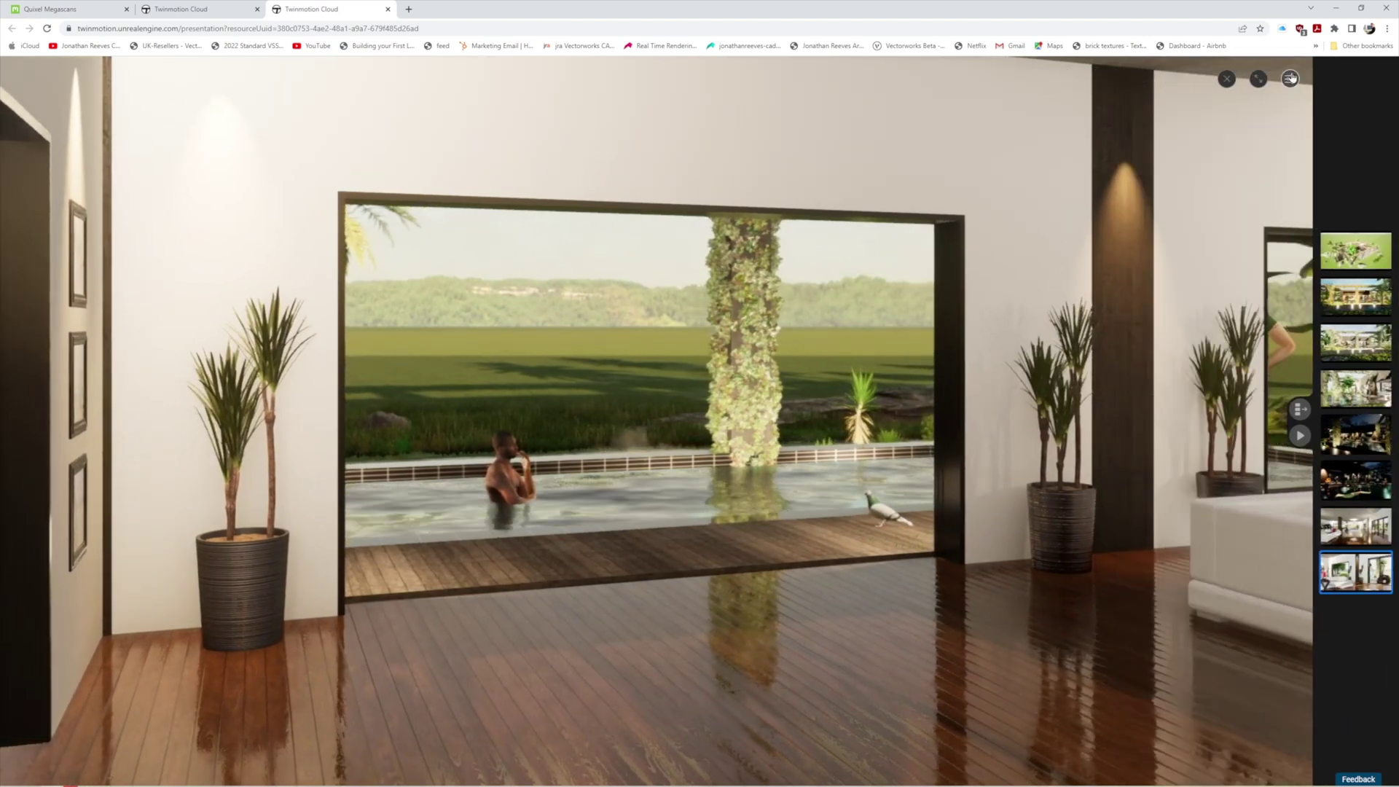